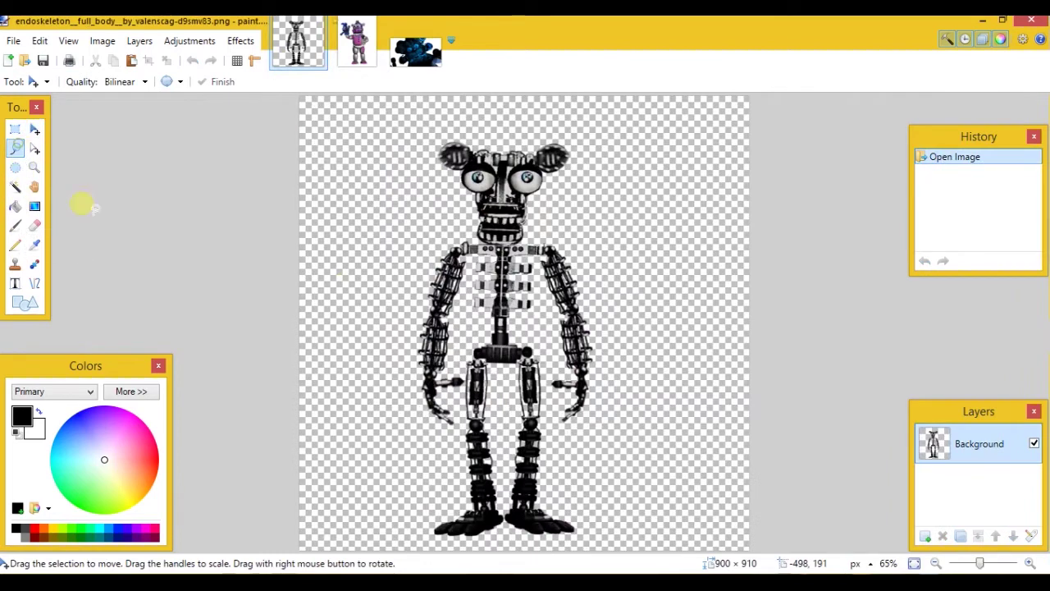
Step: Lasso and copy a lower-shin section of the endoskeleton, about 88 × 85 pixels, and switch to the funtime.jpg image
mouse_move(469, 464)
mouse_down()
mouse_move(501, 484)
mouse_move(489, 513)
mouse_move(456, 502)
mouse_up()
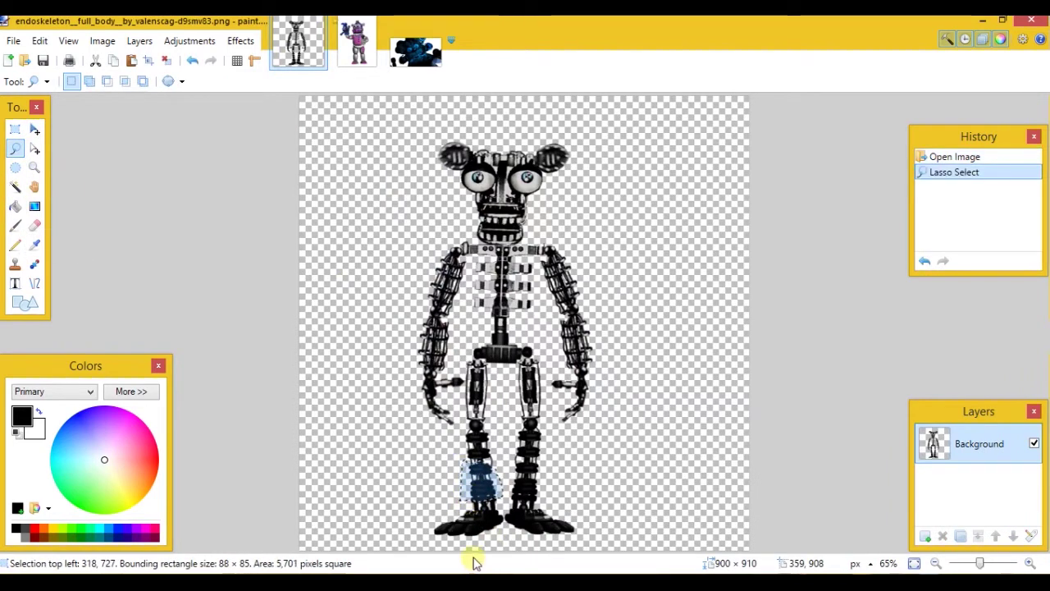
click(357, 43)
key(ctrl+v)
drag(535, 475, 441, 414)
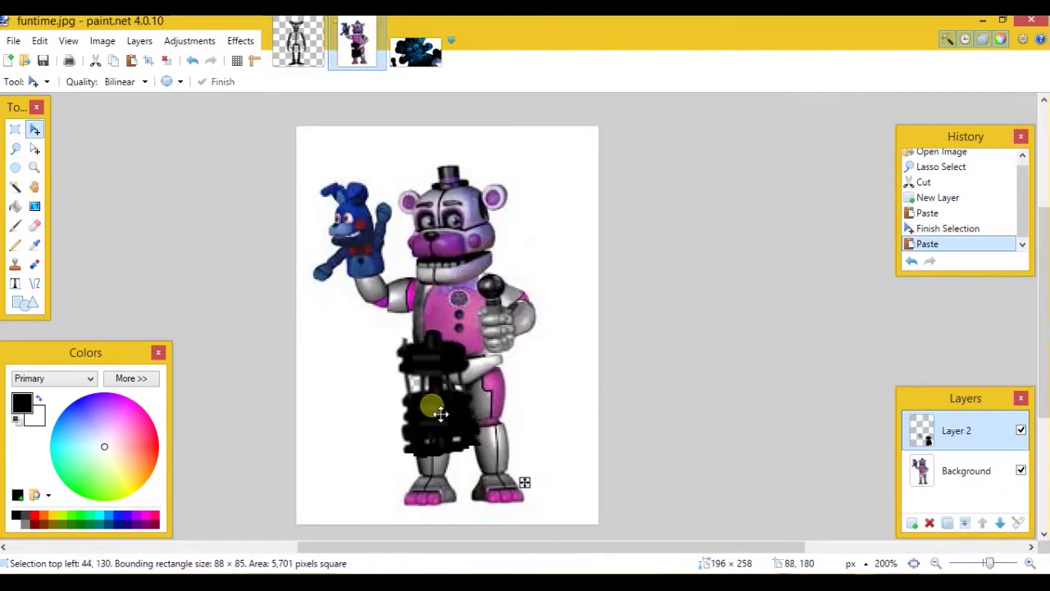
drag(398, 383, 379, 406)
key(ctrl+z)
key(ctrl+z)
key(ctrl+z)
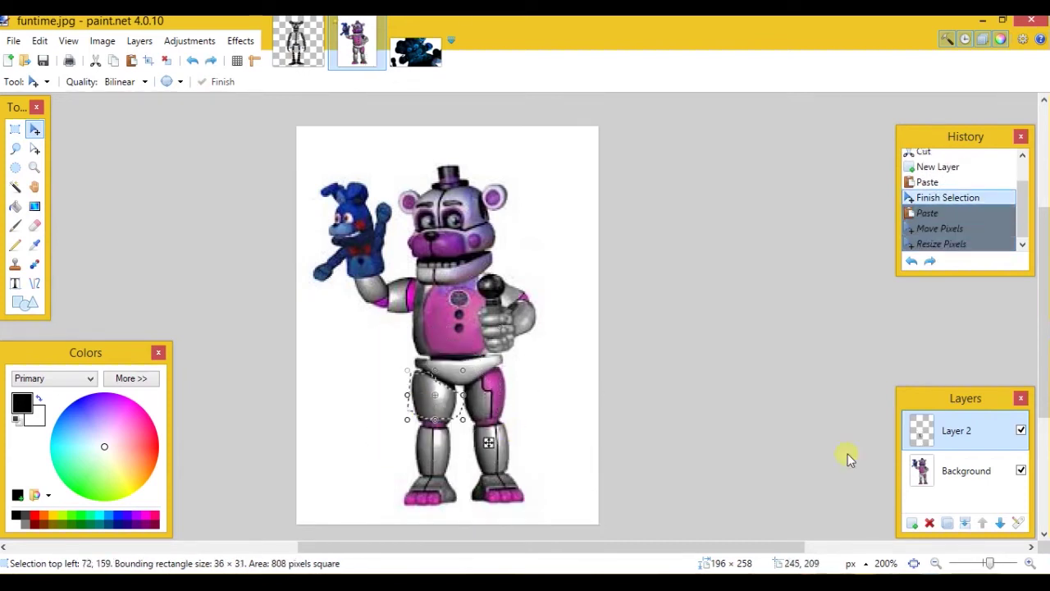
Step: Paste the endoskeleton shin onto a new layer, shrink it over the cut-out thigh, and place that layer beneath Layer 2
click(912, 522)
key(ctrl+v)
drag(498, 476, 444, 352)
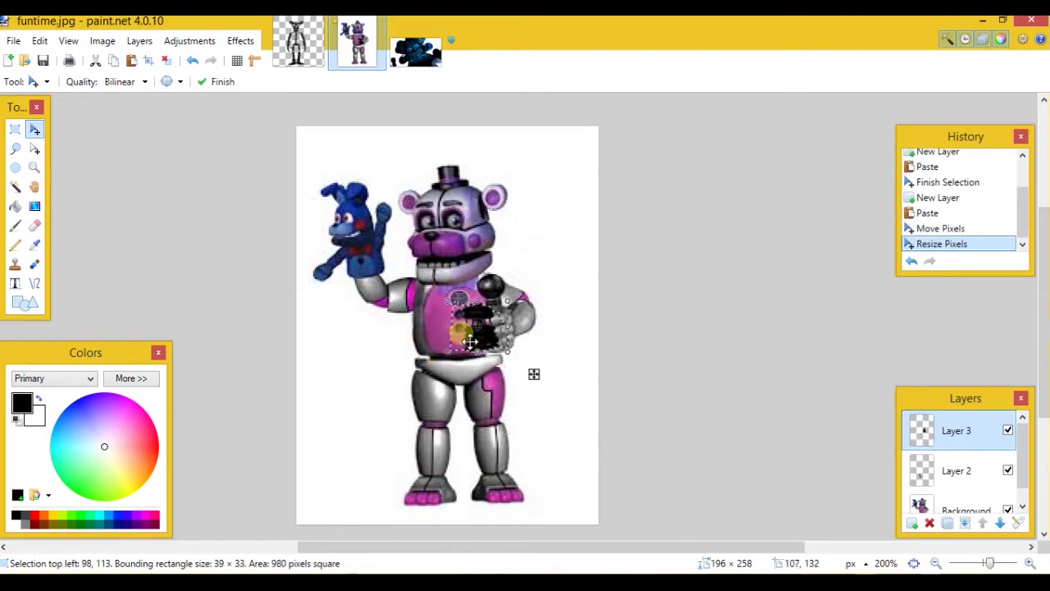
drag(429, 419, 446, 420)
drag(981, 428, 969, 466)
key(s)
click(457, 351)
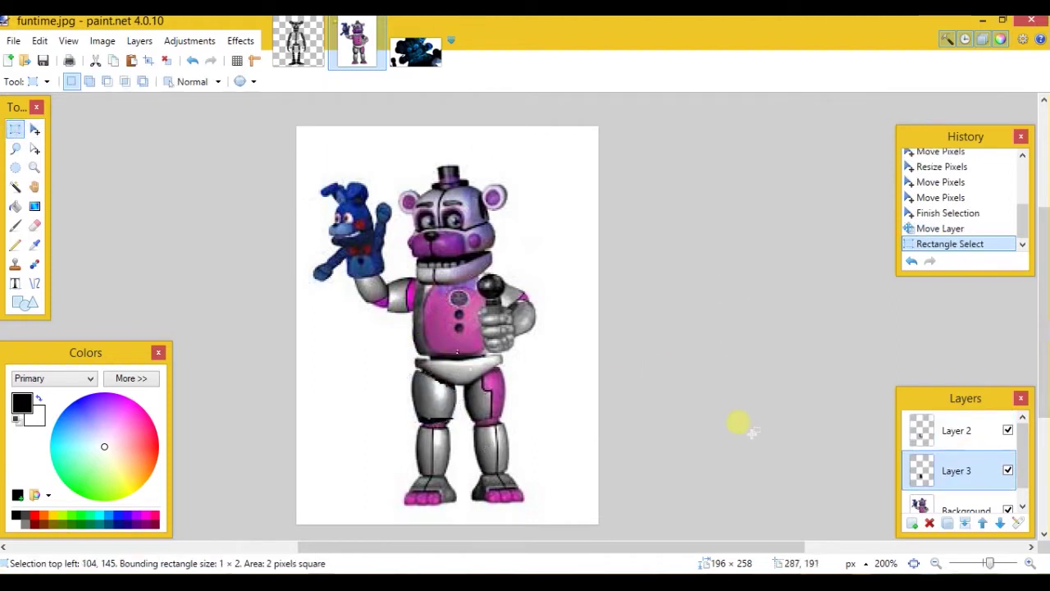
click(925, 437)
key(m)
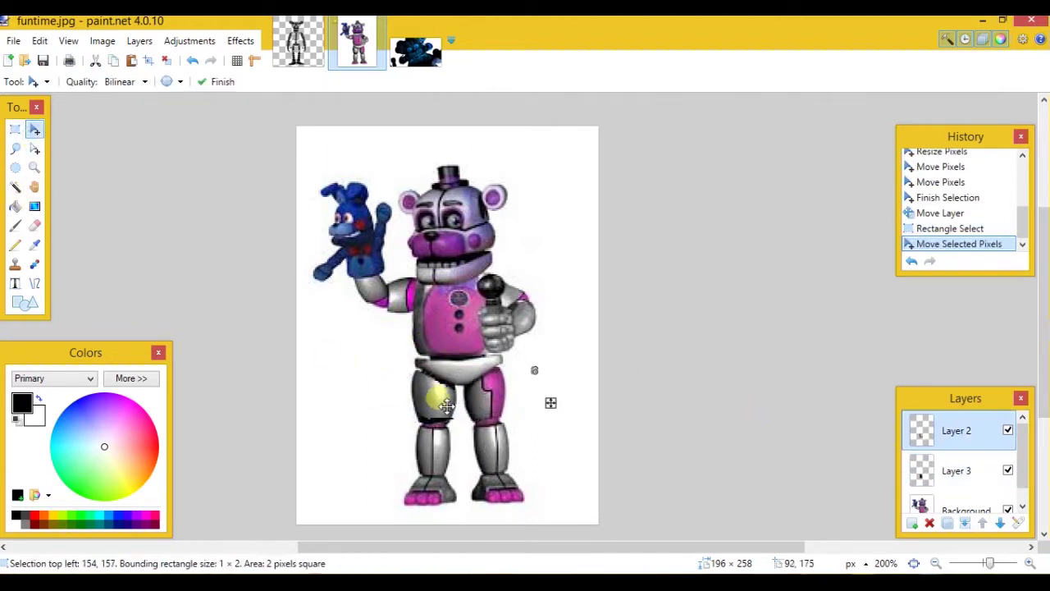
drag(484, 387, 435, 328)
key(ctrl+z)
key(ctrl+z)
key(ctrl+z)
key(ctrl+z)
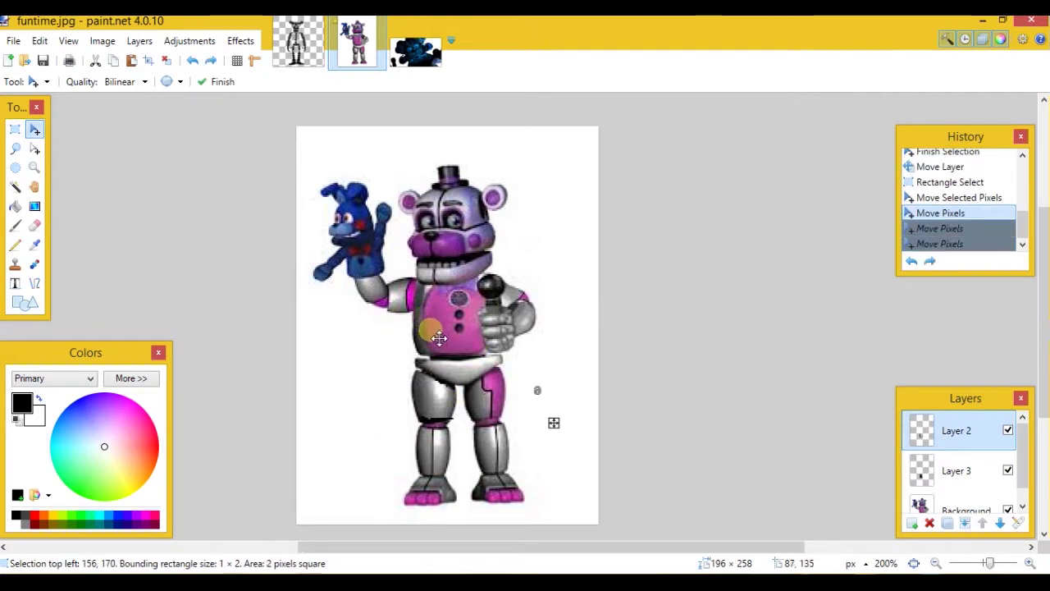
click(402, 436)
key(s)
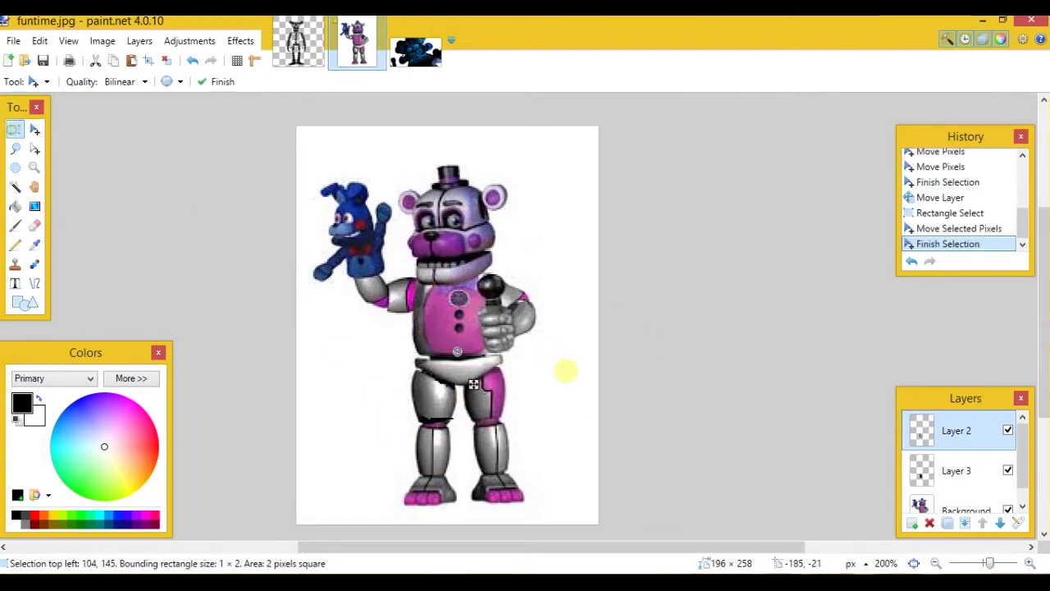
Step: Scale the endoskeleton piece on Layer 3 to fit the thigh gap, using a rectangular selection, and delete Layer 2 holding the cut thigh
mouse_move(364, 353)
mouse_down()
mouse_move(425, 473)
mouse_move(460, 457)
mouse_up()
click(36, 137)
mouse_move(403, 417)
mouse_down()
mouse_move(534, 344)
mouse_move(410, 417)
mouse_move(421, 416)
mouse_up()
key(ctrl+z)
click(956, 470)
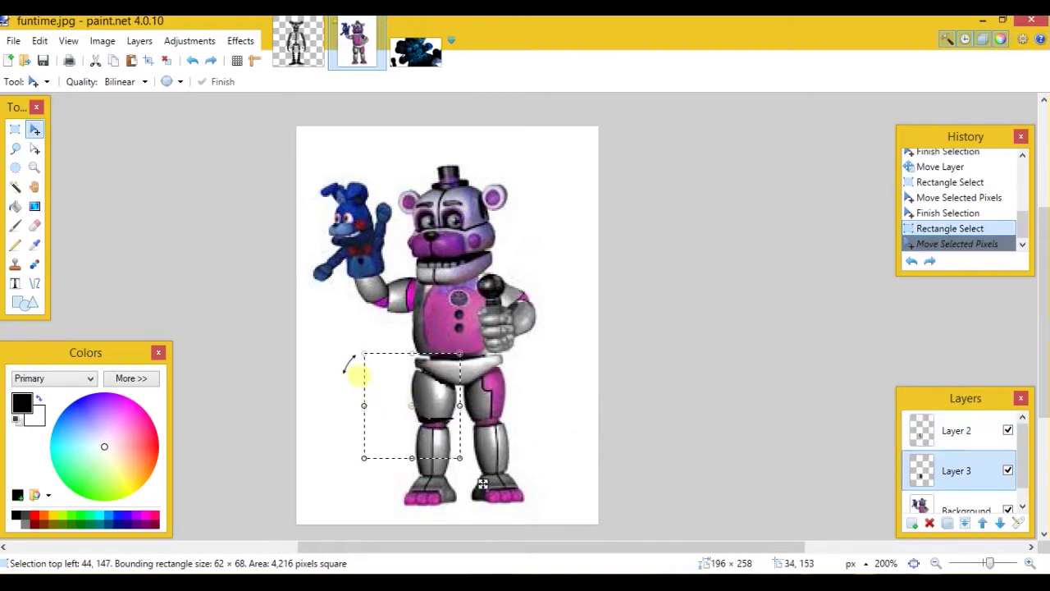
drag(389, 424, 416, 360)
click(14, 129)
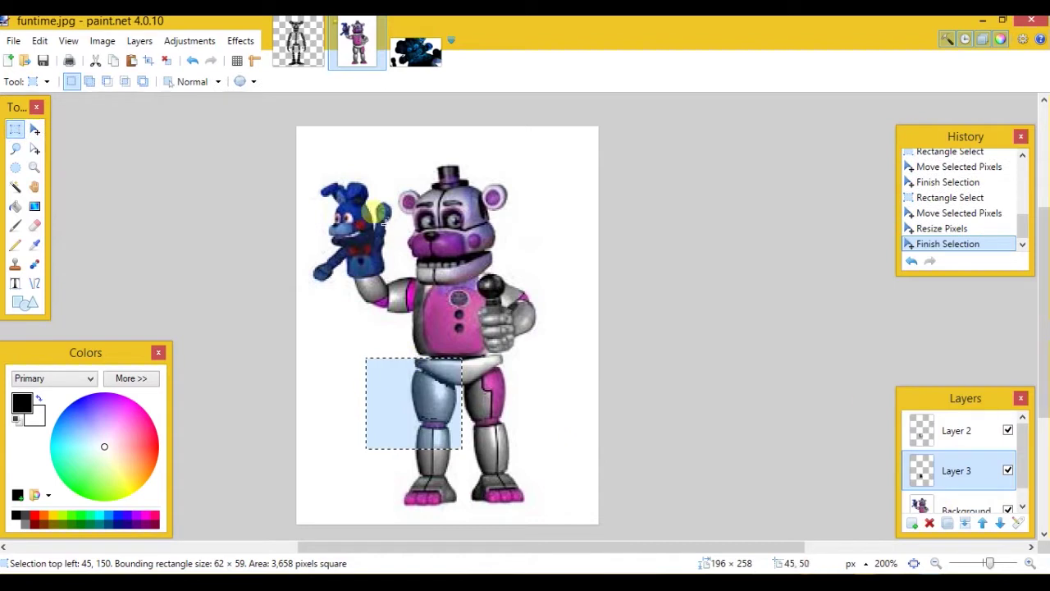
click(381, 222)
click(956, 429)
click(929, 523)
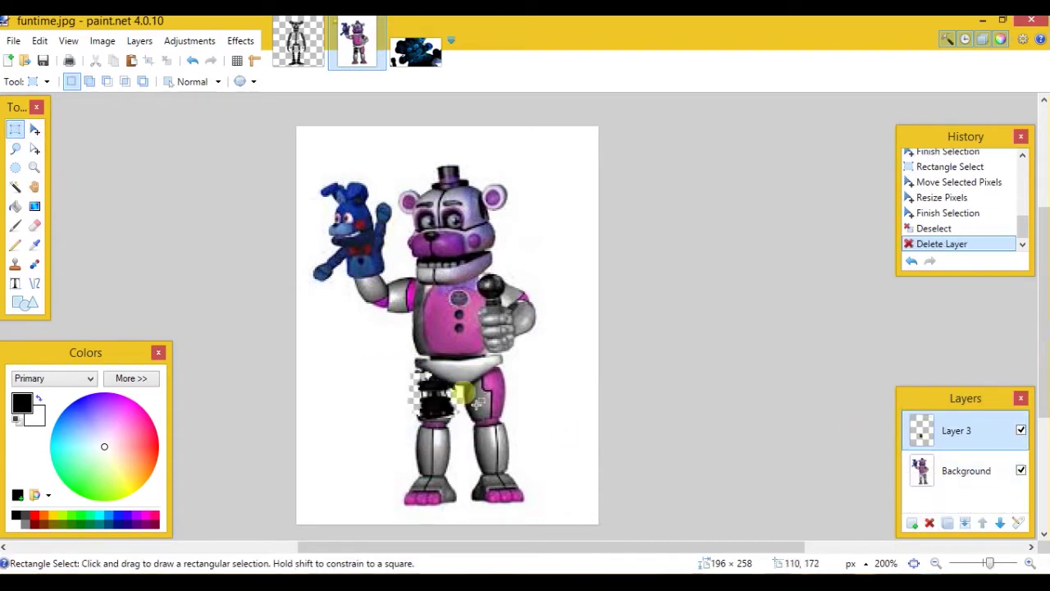
Step: Set the Magic Wand tolerance to 17% and erase the white backdrop around the character on the Background layer
click(15, 187)
click(389, 382)
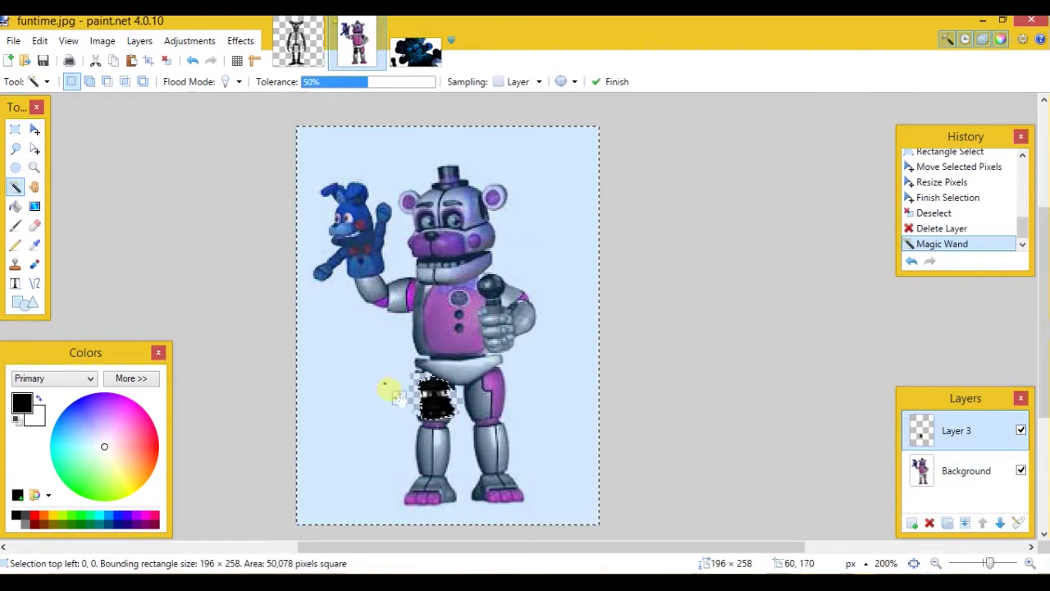
key(alt+Page_Down)
click(329, 397)
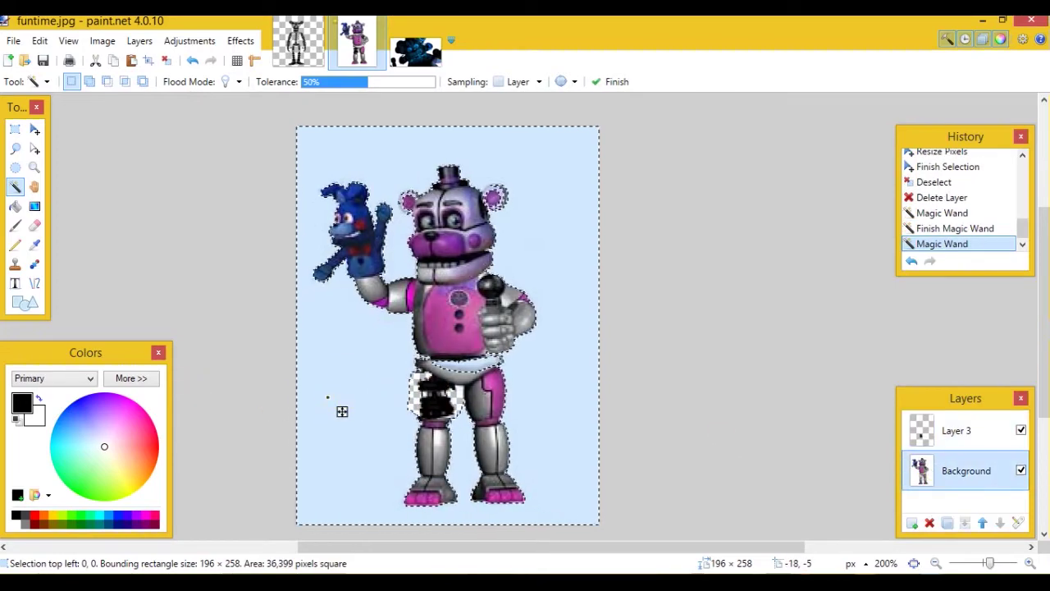
click(325, 82)
click(376, 160)
click(34, 129)
click(15, 129)
key(ctrl+d)
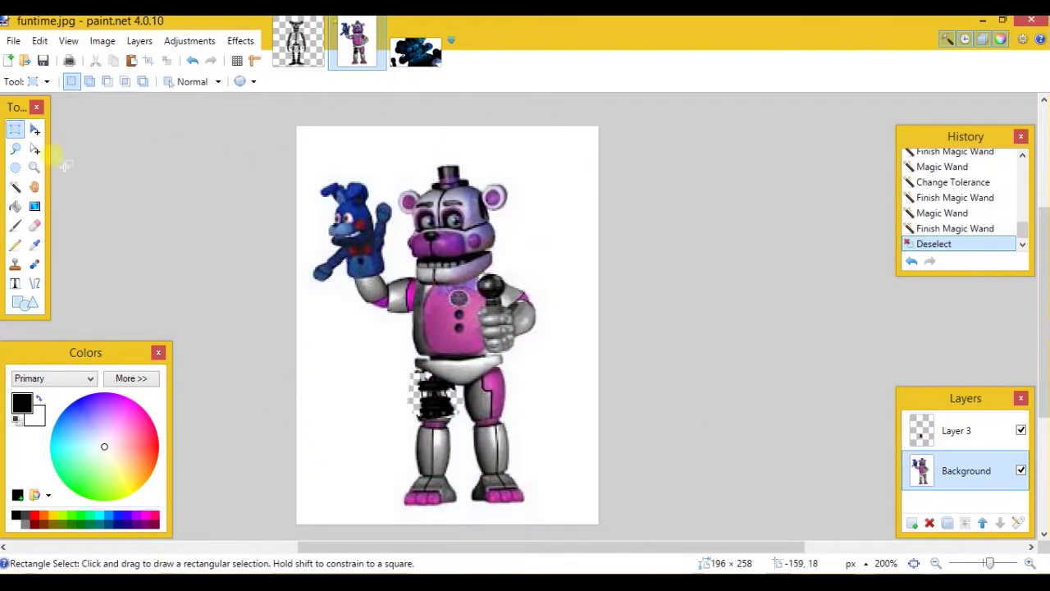
click(14, 186)
click(338, 346)
key(Delete)
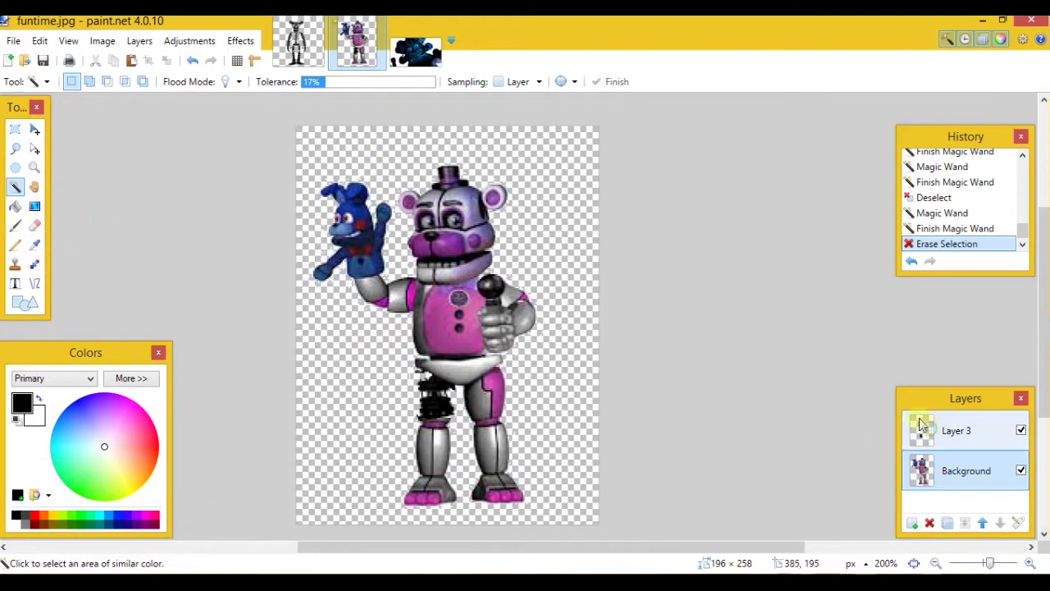
Step: In the endoskeleton image, select the head with a rectangle about 600 pixels wide and erase it
click(956, 429)
click(15, 129)
click(280, 64)
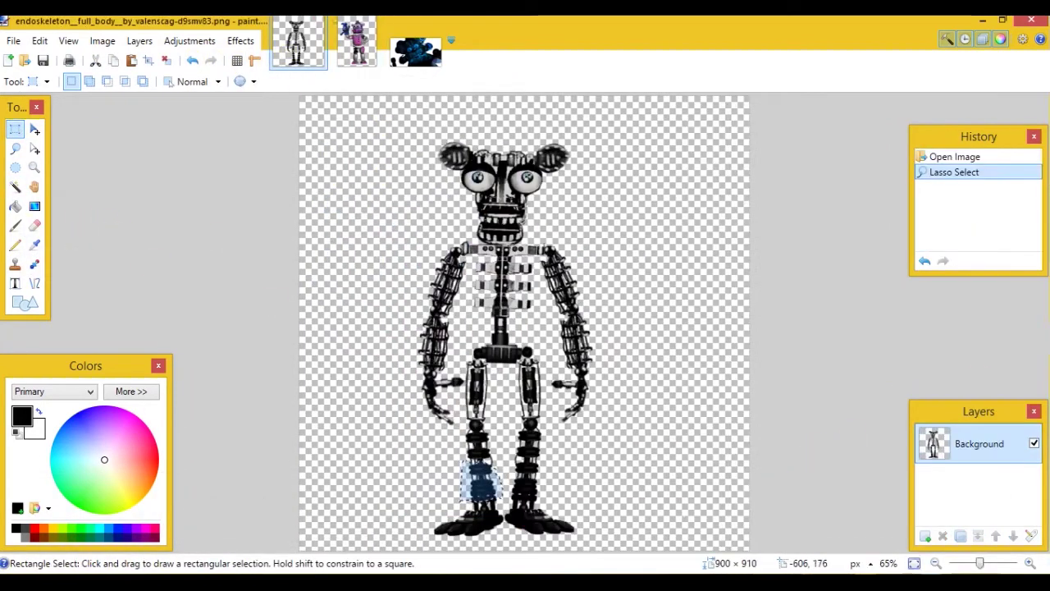
key(s)
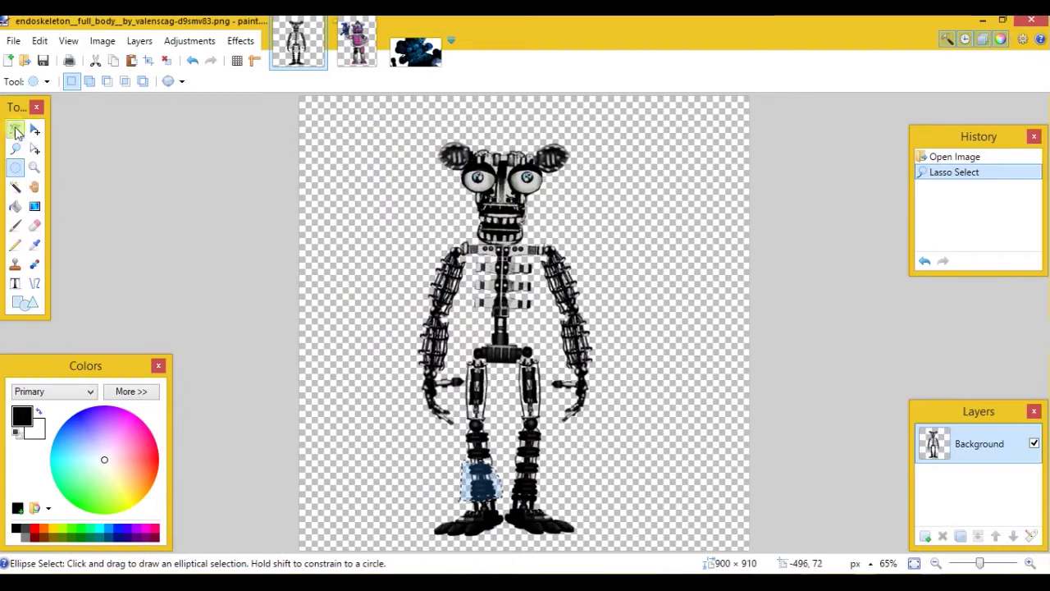
click(15, 128)
drag(310, 117, 619, 247)
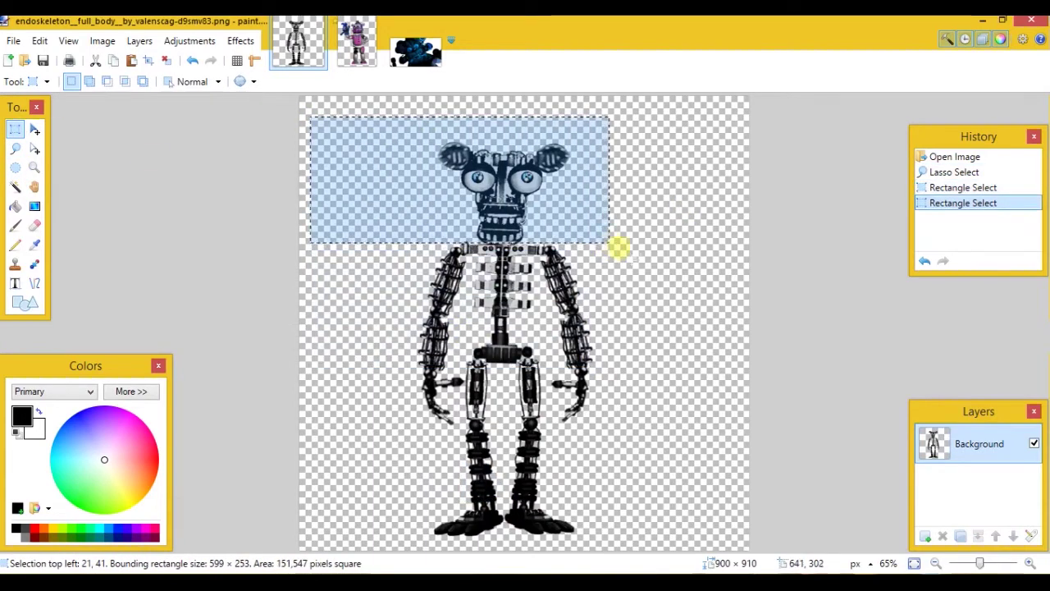
key(Delete)
Step: In funtime.jpg, lasso the face plate around the bear's right-hand eye, cut it from the Background, and paste it onto a new layer
click(404, 41)
click(361, 48)
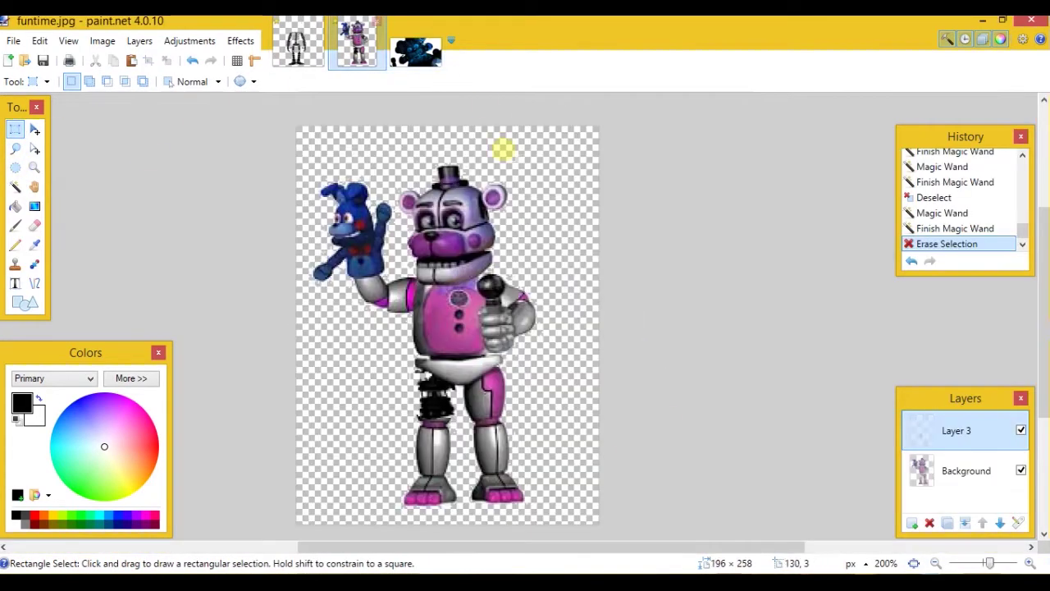
click(34, 168)
click(476, 222)
click(387, 352)
click(520, 286)
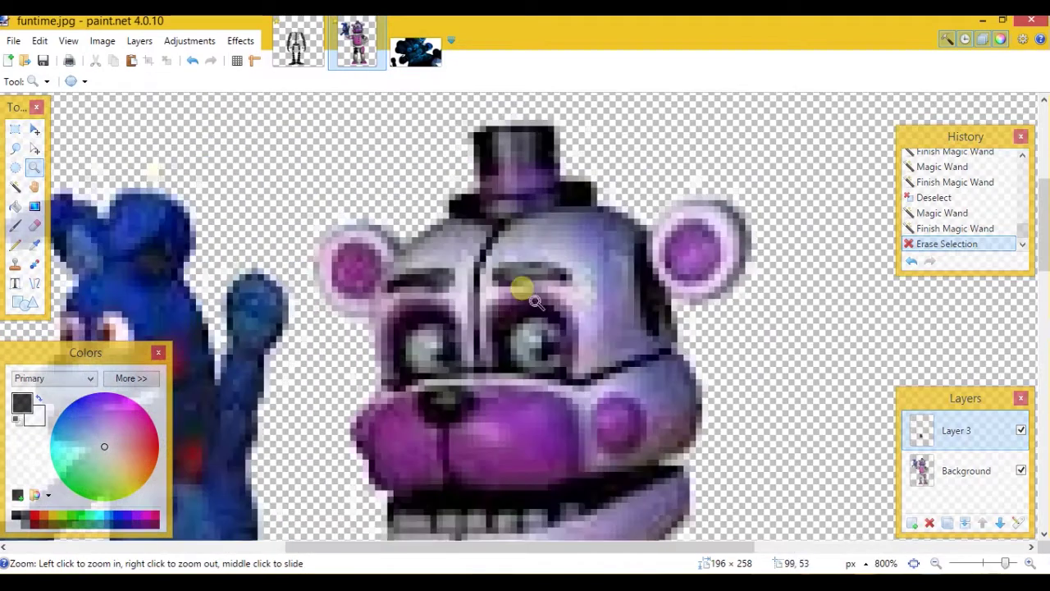
click(15, 167)
click(15, 148)
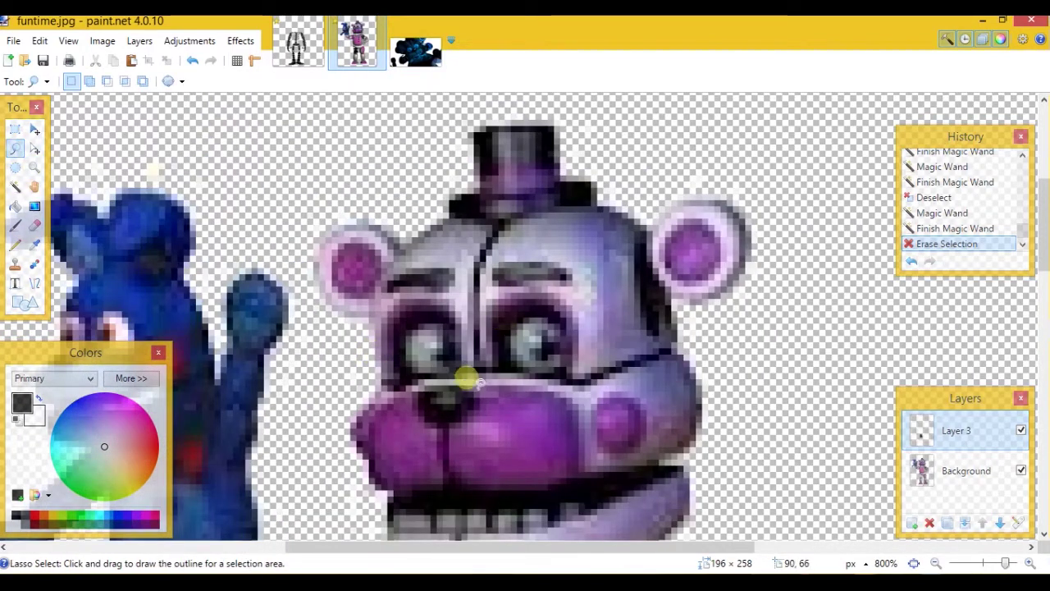
mouse_move(474, 376)
mouse_down()
mouse_move(595, 381)
mouse_move(686, 354)
mouse_move(743, 317)
mouse_move(689, 312)
mouse_move(667, 297)
mouse_move(646, 257)
mouse_move(645, 221)
mouse_move(609, 207)
mouse_move(558, 211)
mouse_move(571, 224)
mouse_move(533, 234)
mouse_move(480, 287)
mouse_up()
click(967, 470)
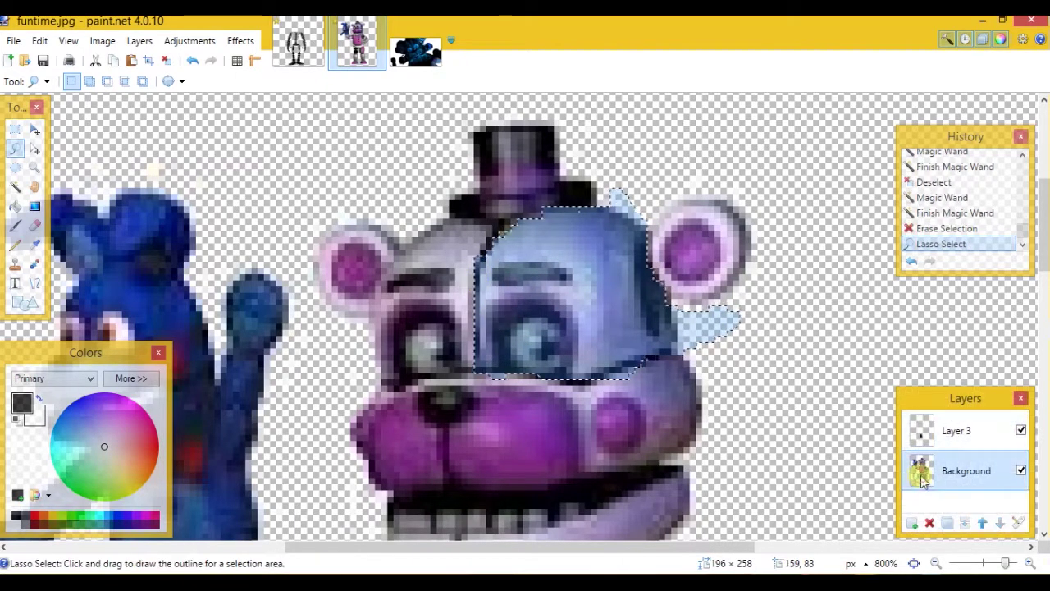
key(Delete)
key(ctrl+z)
key(ctrl+x)
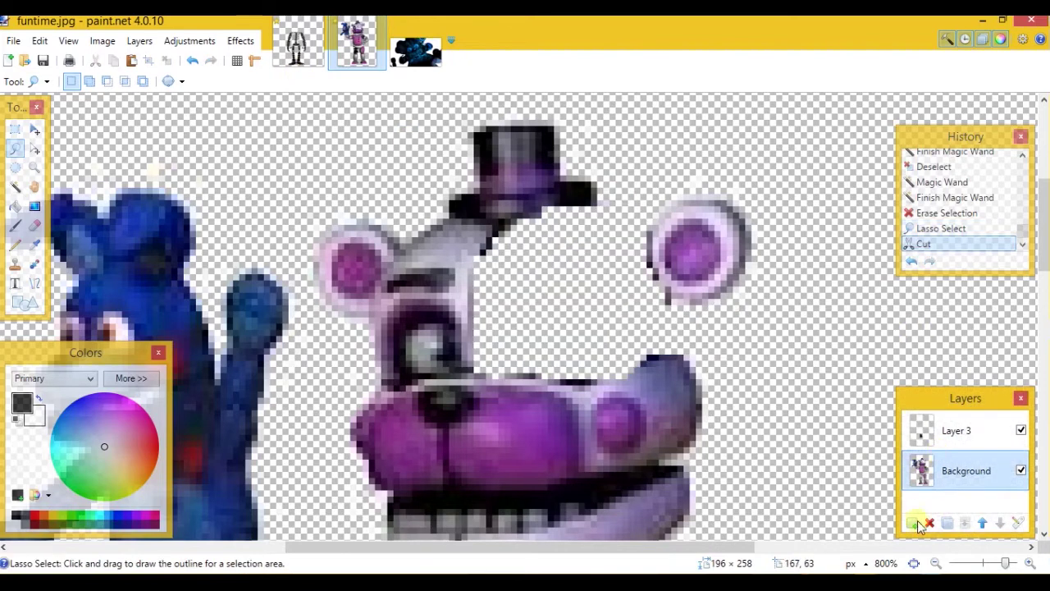
click(914, 524)
key(ctrl+v)
Step: In funtimejump.jpg, lasso the exposed mechanical area around the upper blue eye, about 81 × 62 pixels, and cut it
click(416, 51)
click(558, 301)
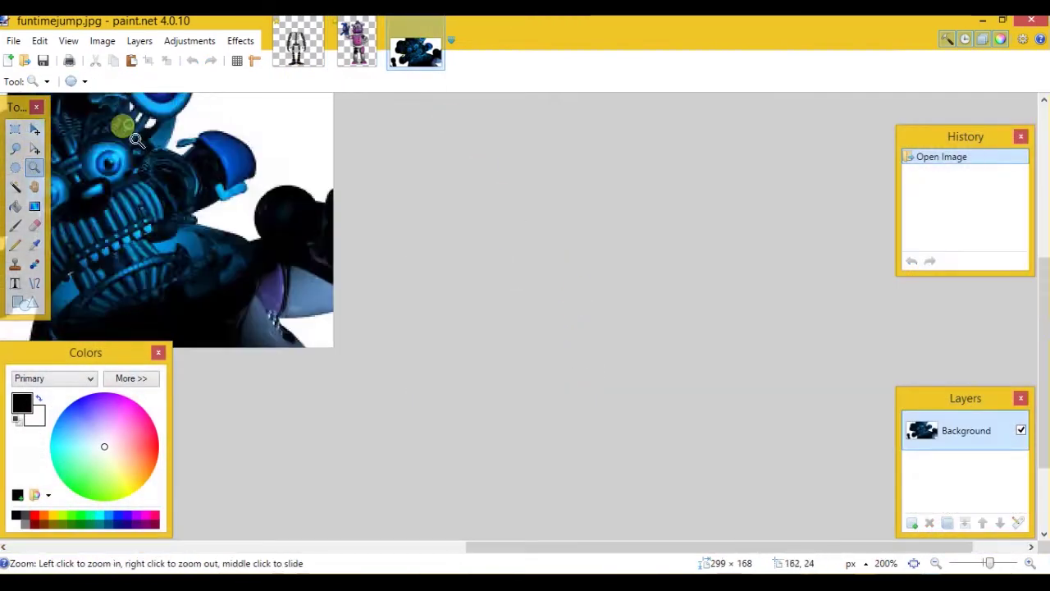
click(150, 134)
drag(561, 547, 417, 547)
click(16, 151)
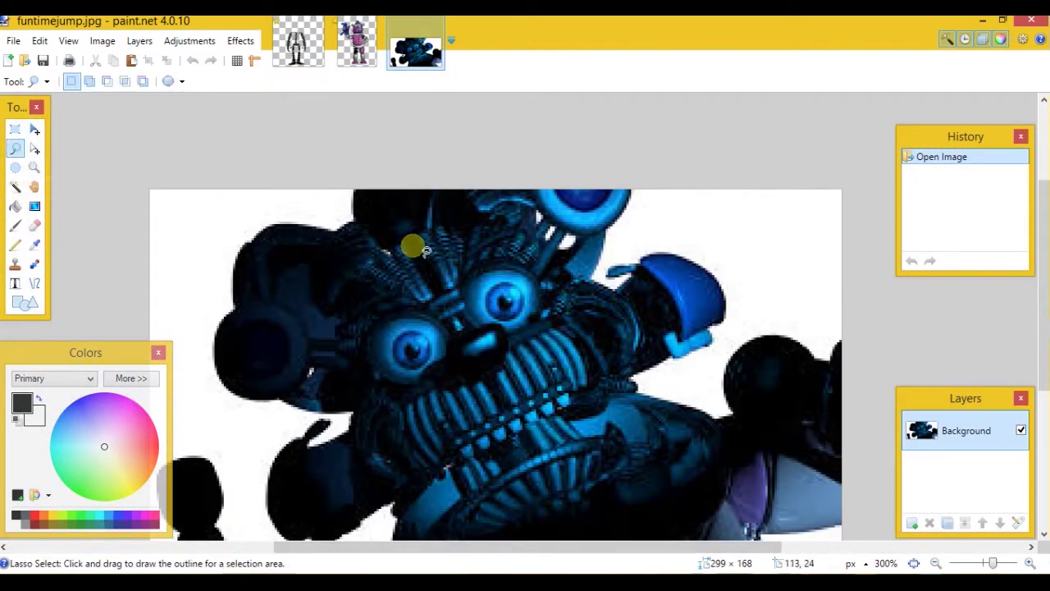
mouse_move(413, 244)
mouse_down()
mouse_move(431, 274)
mouse_move(570, 329)
mouse_move(604, 290)
mouse_move(592, 261)
mouse_move(496, 200)
mouse_up()
scroll(494, 312, up, 1)
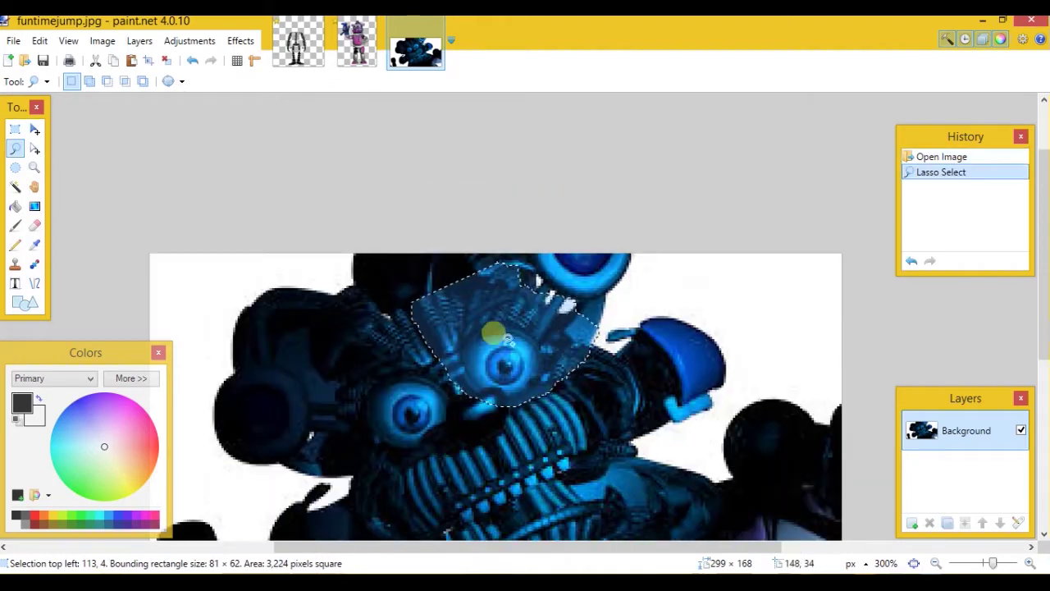
drag(520, 271, 541, 311)
key(ctrl+x)
Step: Paste the mechanical eye piece into funtime.jpg on a new layer directly above the Background and move it over the bear's head
click(360, 49)
click(966, 492)
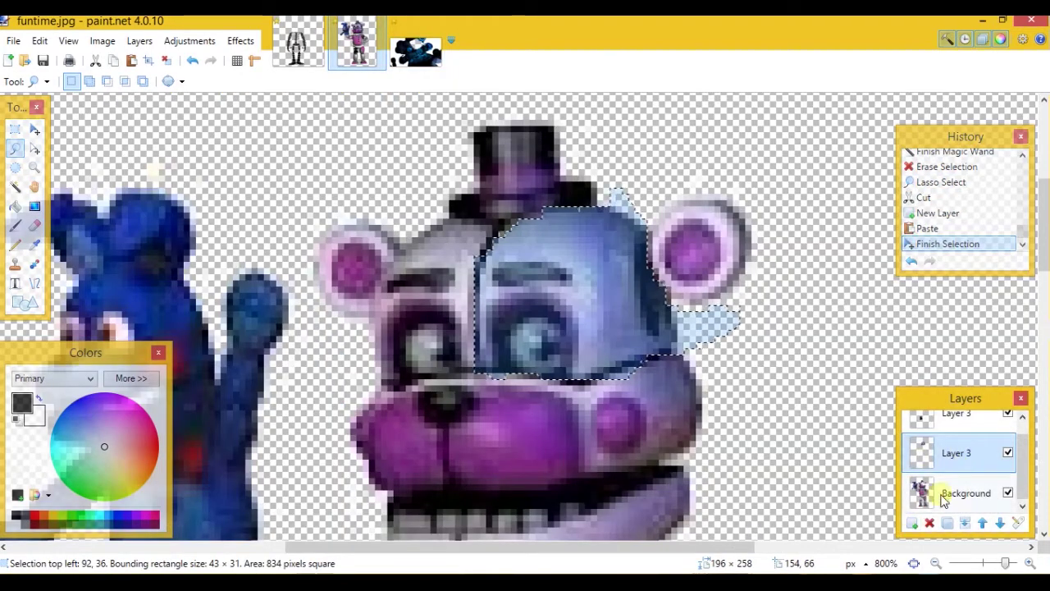
key(ctrl+shift+v)
drag(184, 219, 696, 383)
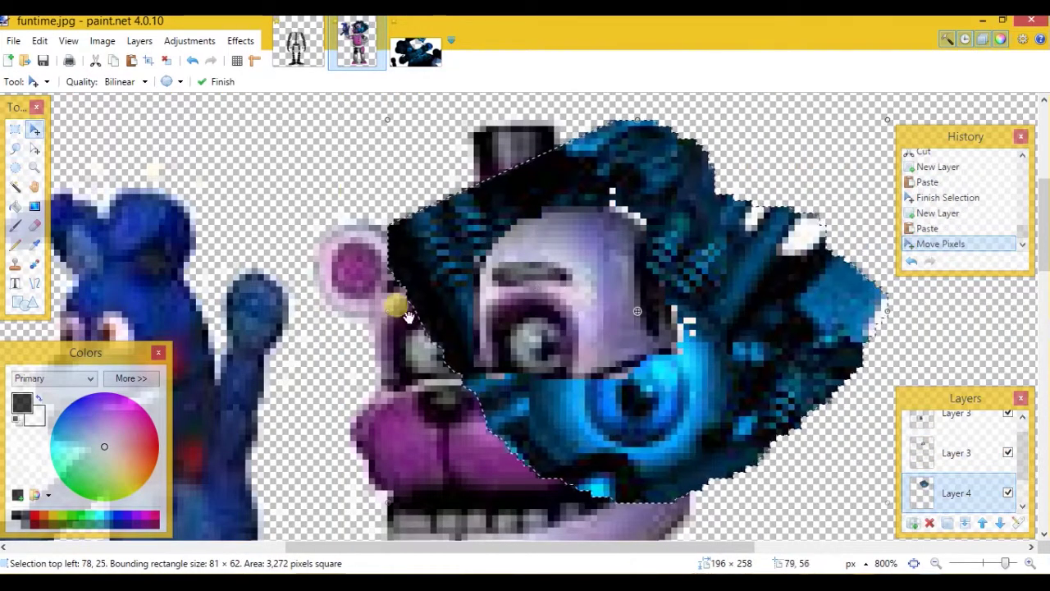
Step: Rotate the mechanical eye piece to about -25.36° and shrink it to fit the opening in the bear's face
drag(372, 310, 621, 310)
drag(754, 114, 860, 316)
drag(821, 429, 623, 330)
drag(646, 190, 604, 201)
drag(490, 168, 504, 195)
drag(637, 453, 621, 424)
Step: Move Layer 4 above the face plate layer and enlarge the mechanical eye piece to about 32 × 30 pixels
drag(955, 492, 950, 443)
drag(600, 236, 608, 218)
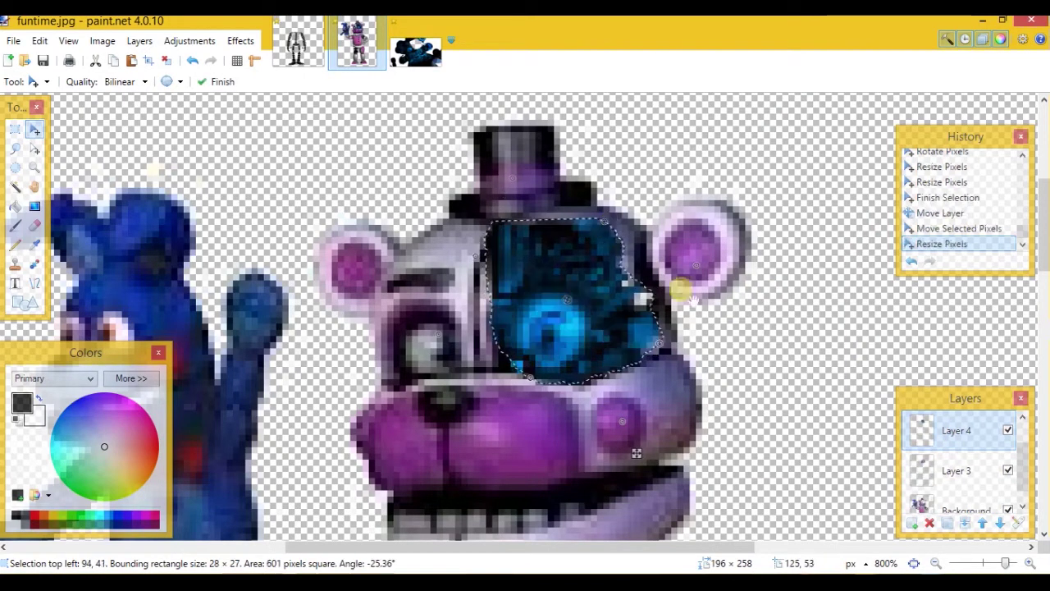
drag(700, 267, 727, 266)
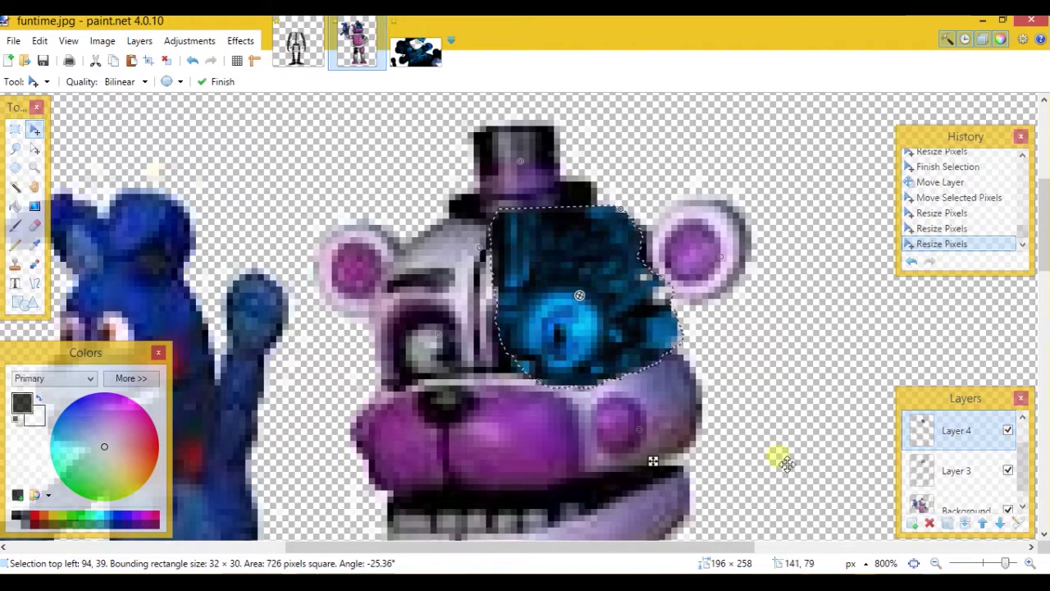
click(935, 470)
click(930, 522)
key(ctrl+z)
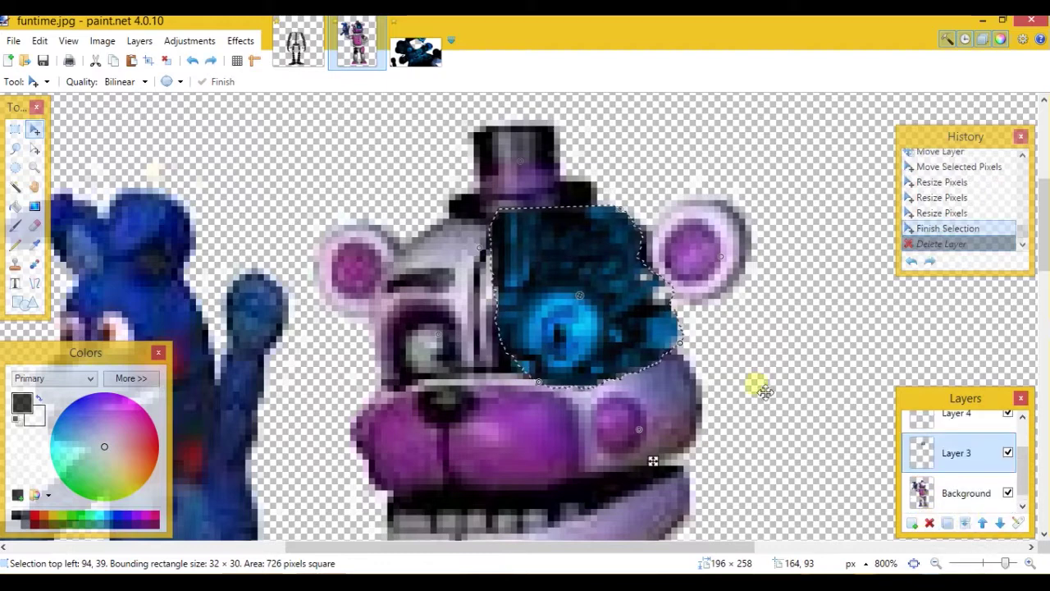
Step: Clear the current selection, lasso the blue puppet's lowered arm, and erase it from the Background layer
click(15, 129)
click(282, 206)
click(933, 564)
click(934, 564)
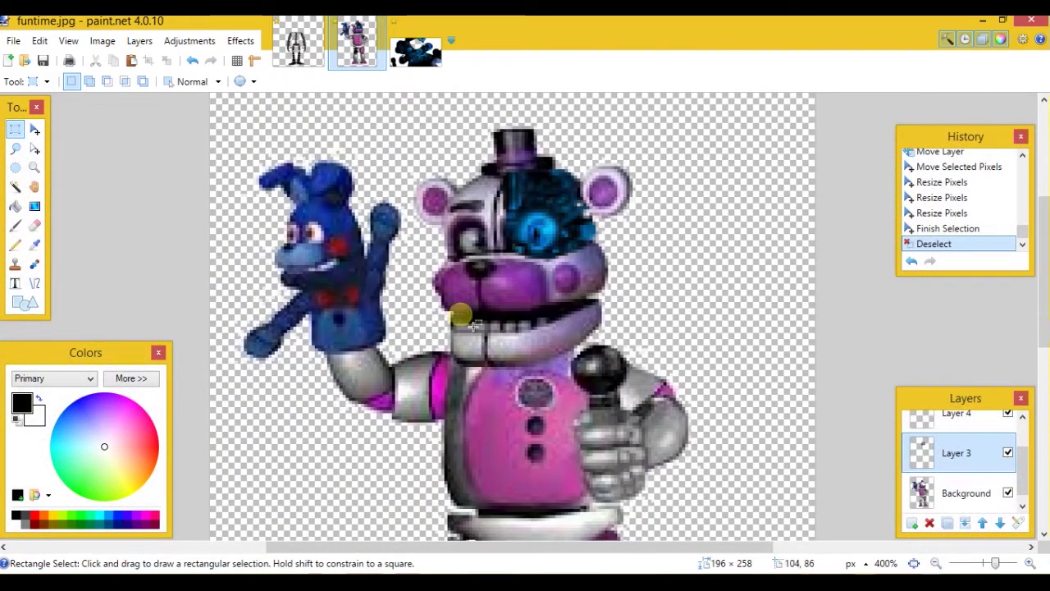
click(15, 168)
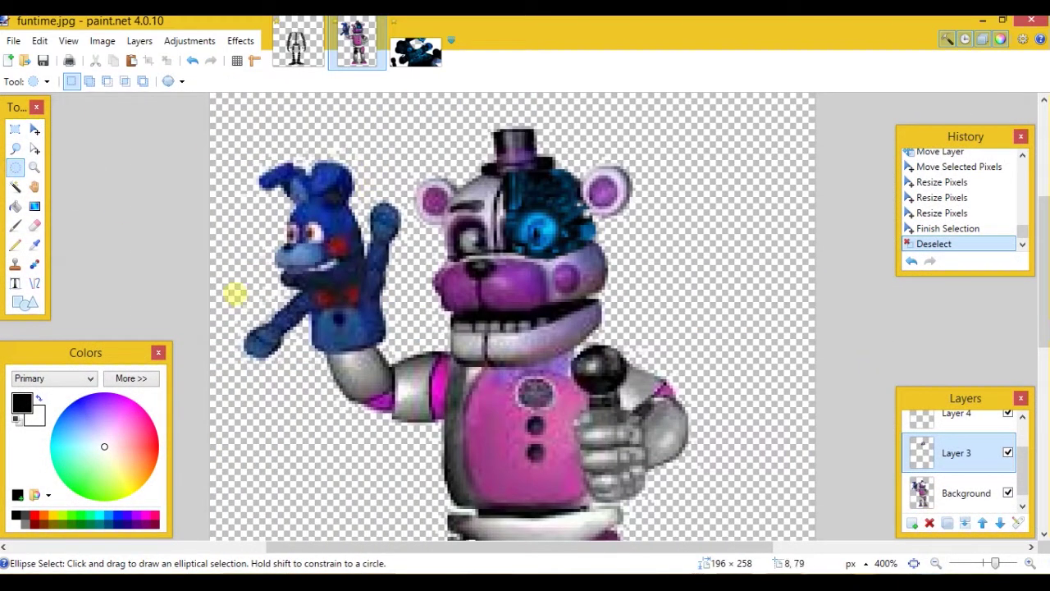
key(s)
mouse_move(297, 297)
mouse_down()
mouse_move(241, 352)
mouse_move(289, 295)
mouse_up()
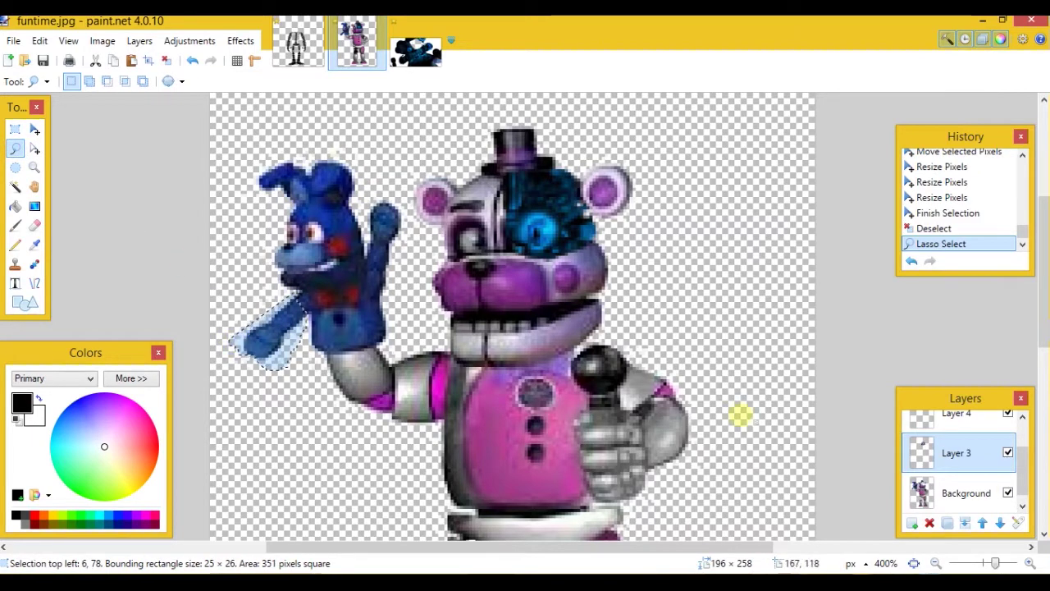
click(979, 502)
key(Delete)
Step: Copy a 39 × 36 pixel rib segment from the endoskeleton image and paste it onto a new layer in funtime.jpg
click(299, 46)
click(15, 129)
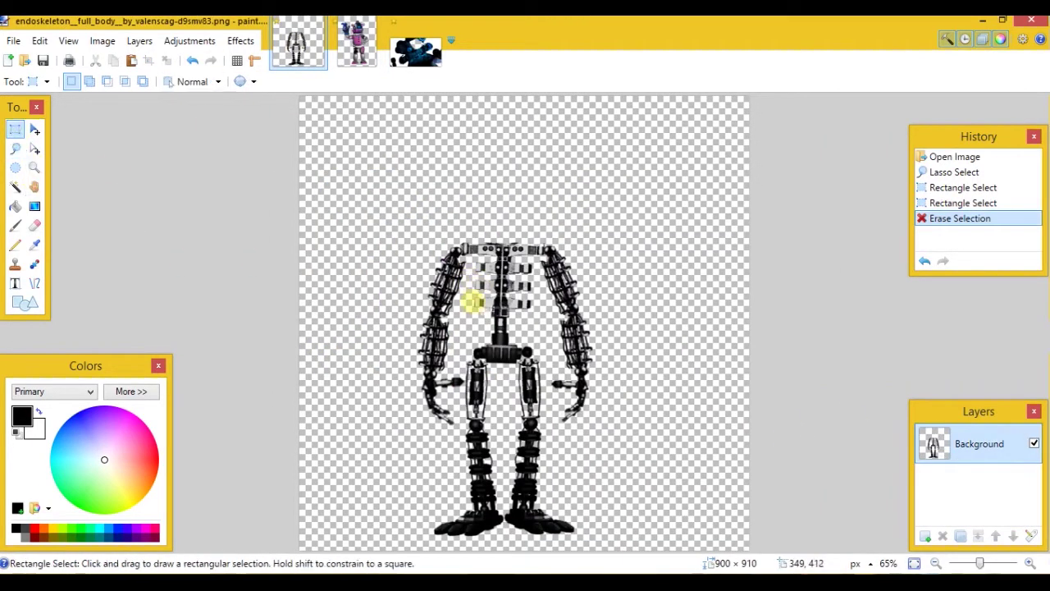
drag(473, 294, 491, 311)
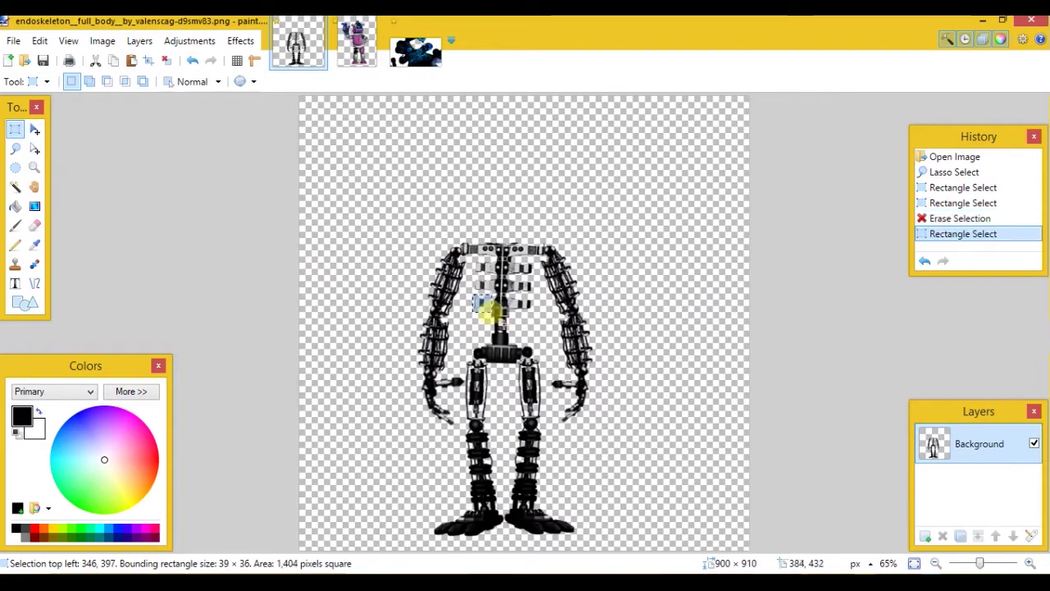
key(ctrl+c)
click(356, 45)
click(911, 523)
key(ctrl+v)
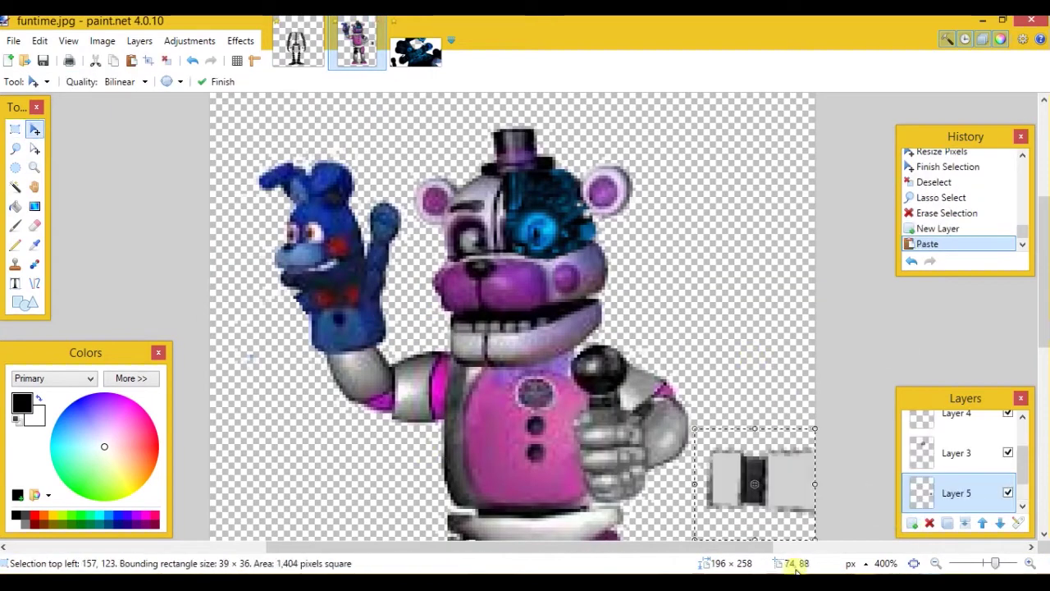
Step: Shrink the rib piece to 15 × 13 pixels at the puppet's missing arm and move Layer 5 to the top of the layer order
drag(780, 504, 312, 368)
drag(223, 382, 298, 305)
drag(943, 492, 948, 408)
scroll(971, 495, down, 5)
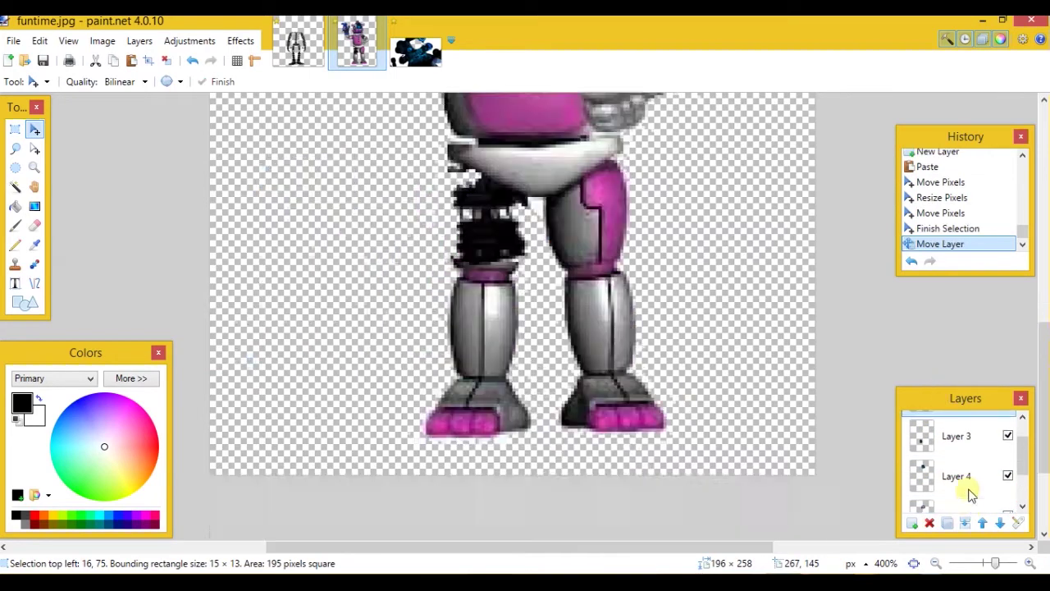
scroll(968, 486, up, 5)
Step: Clear the selection in the endoskeleton image and copy a 56 × 40 pixel area around the inner finger of one hand
click(299, 46)
click(14, 130)
click(546, 375)
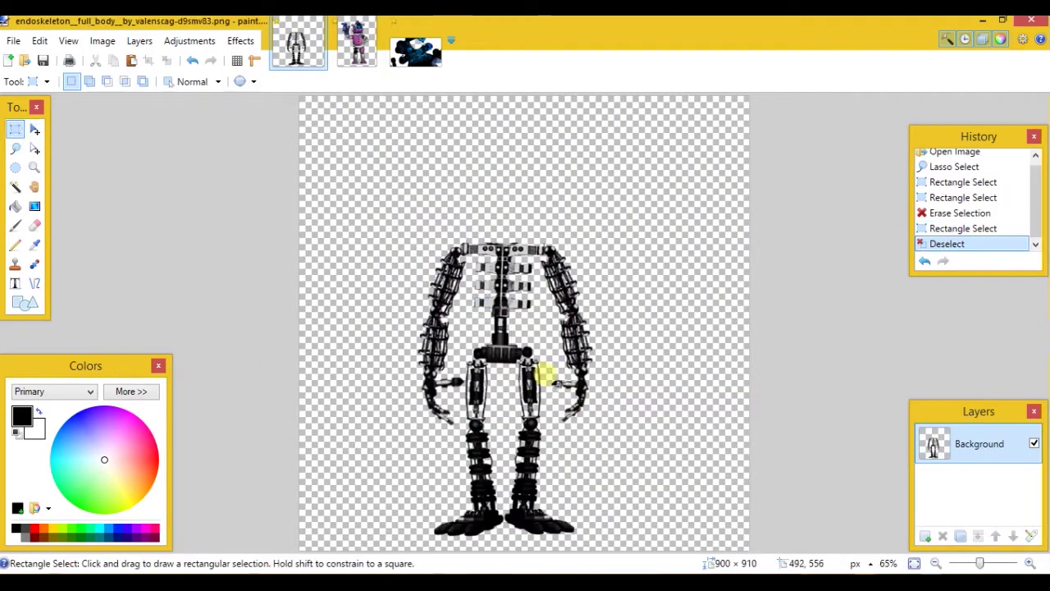
drag(546, 376, 572, 394)
key(ctrl+c)
Step: Replace the rib piece on Layer 5 with the copied finger, sized 15 × 13 pixels at the puppet's missing arm, and place the layer below Background
click(357, 44)
key(Delete)
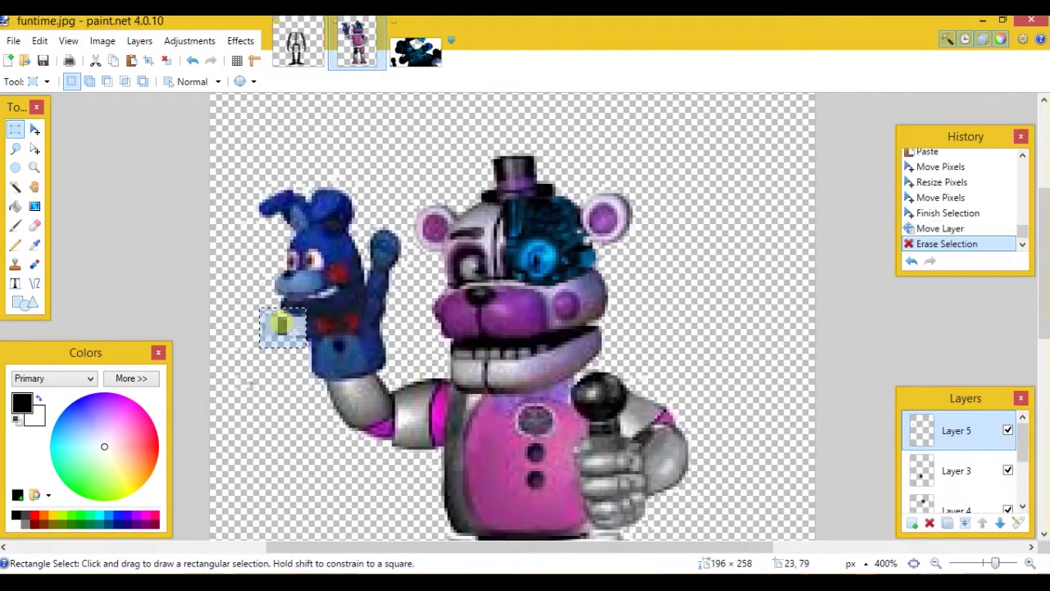
key(ctrl+v)
mouse_move(642, 417)
mouse_down()
mouse_move(767, 499)
mouse_move(321, 364)
mouse_move(279, 336)
mouse_up()
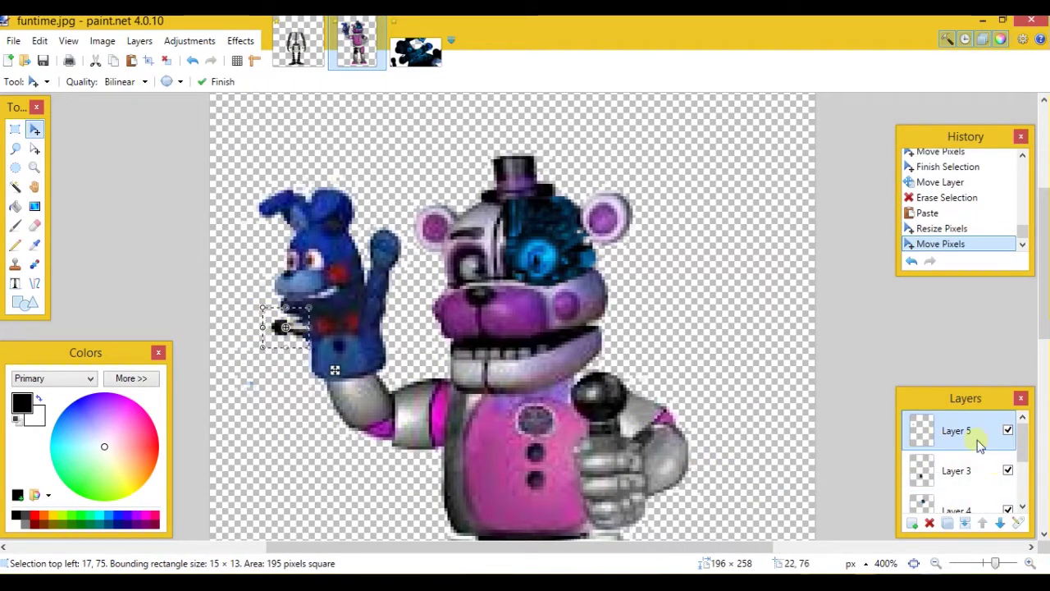
drag(935, 397, 895, 267)
drag(882, 308, 878, 460)
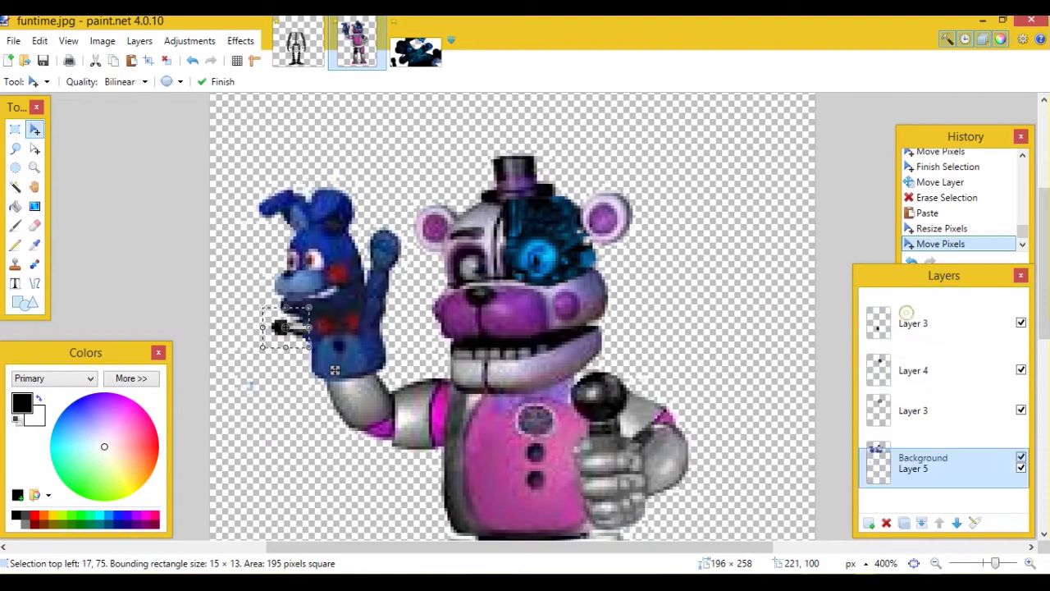
Step: Examine the whole figure with the puppet's new endoskeleton arm from a distance and up close
key(s)
click(935, 564)
click(935, 563)
click(935, 564)
scroll(610, 295, down, 2)
scroll(574, 316, up, 2)
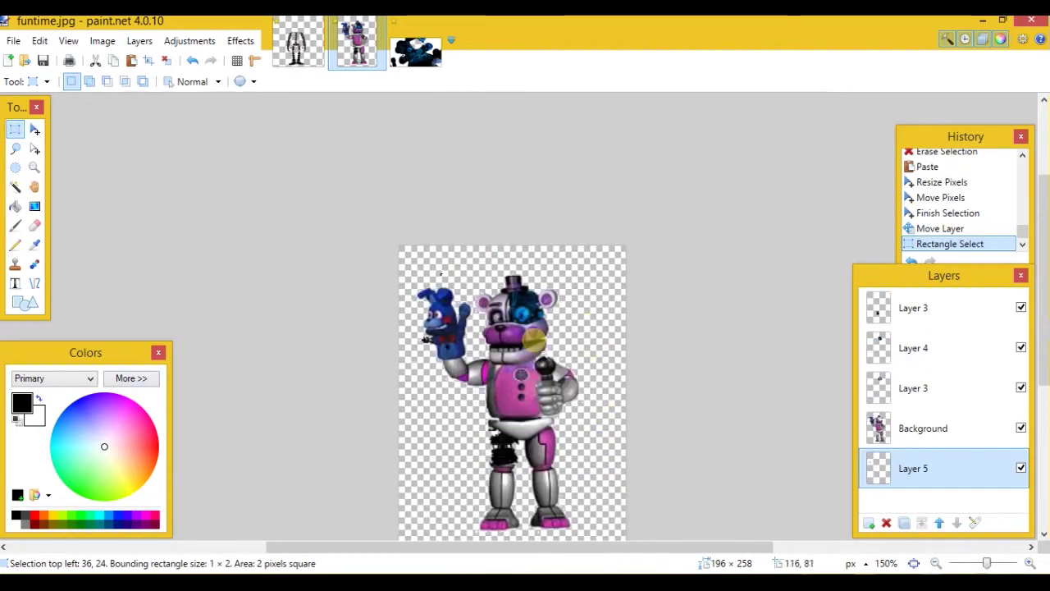
click(1030, 563)
click(1029, 564)
click(1030, 564)
click(1030, 563)
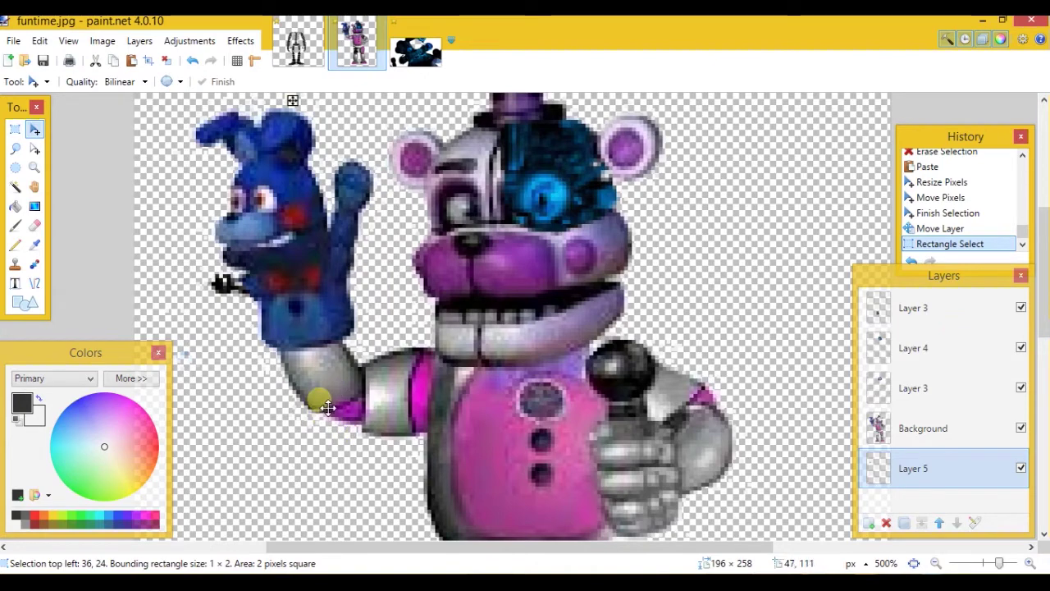
drag(260, 404, 256, 416)
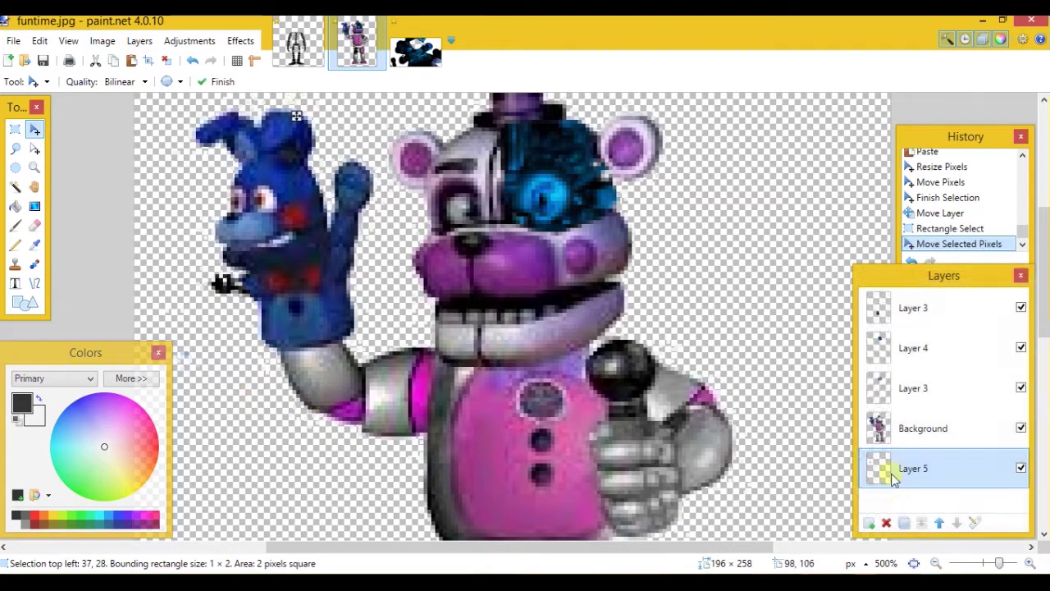
click(299, 45)
click(15, 130)
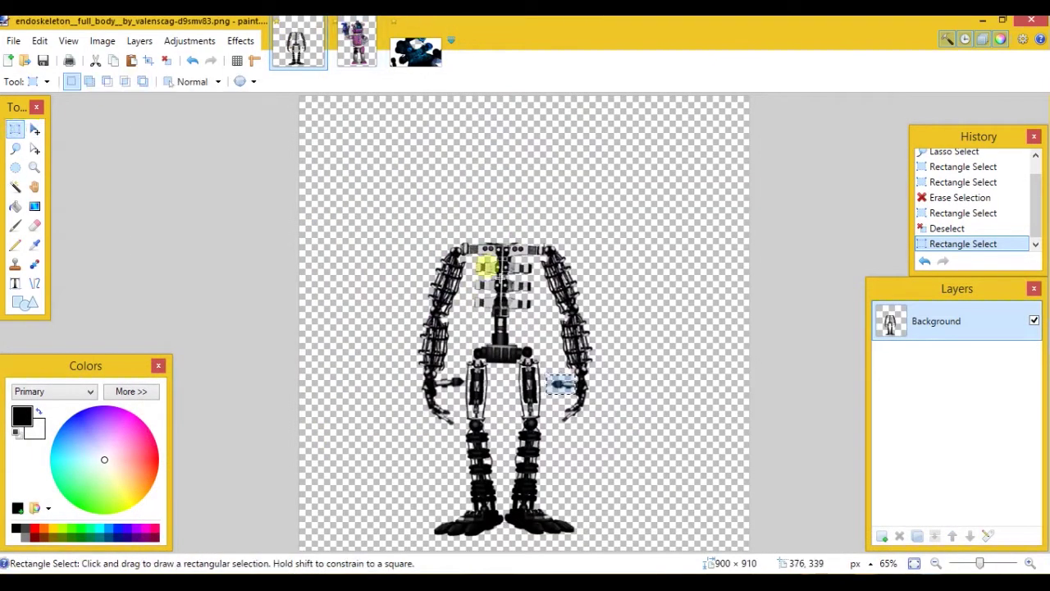
click(357, 43)
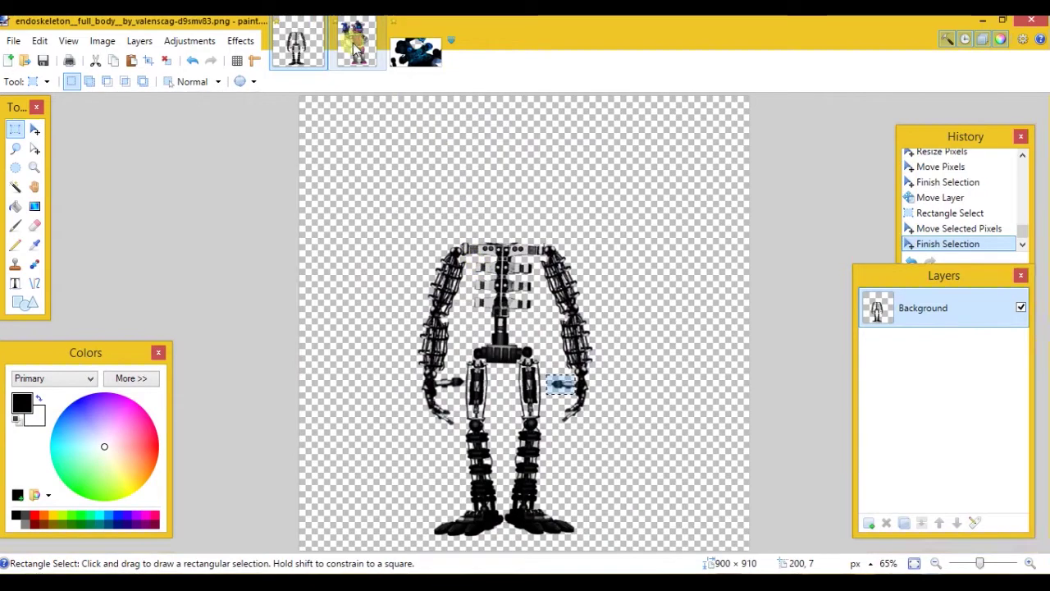
Step: Cut a 22 × 8 pixel finger strip of the bear's microphone hand from the Background layer and paste it onto a new layer
scroll(89, 134, down, 3)
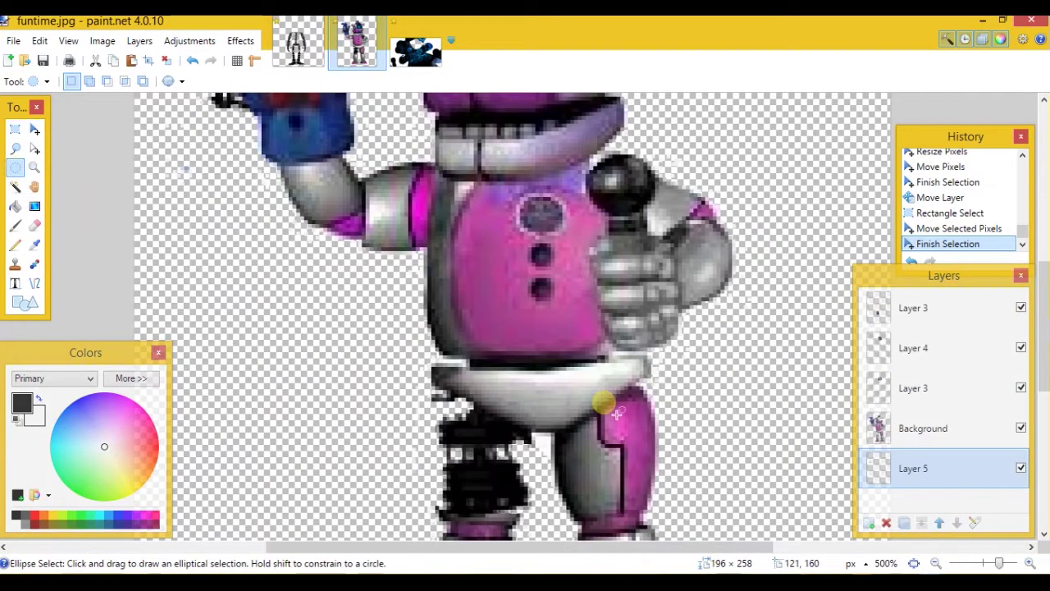
drag(603, 281, 689, 310)
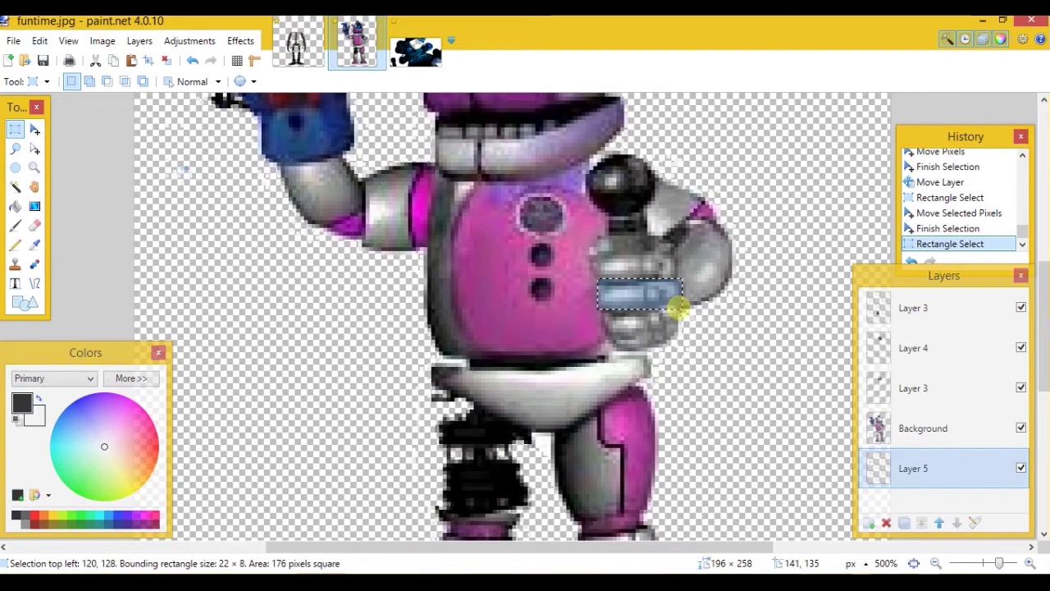
key(ctrl+x)
key(ctrl+z)
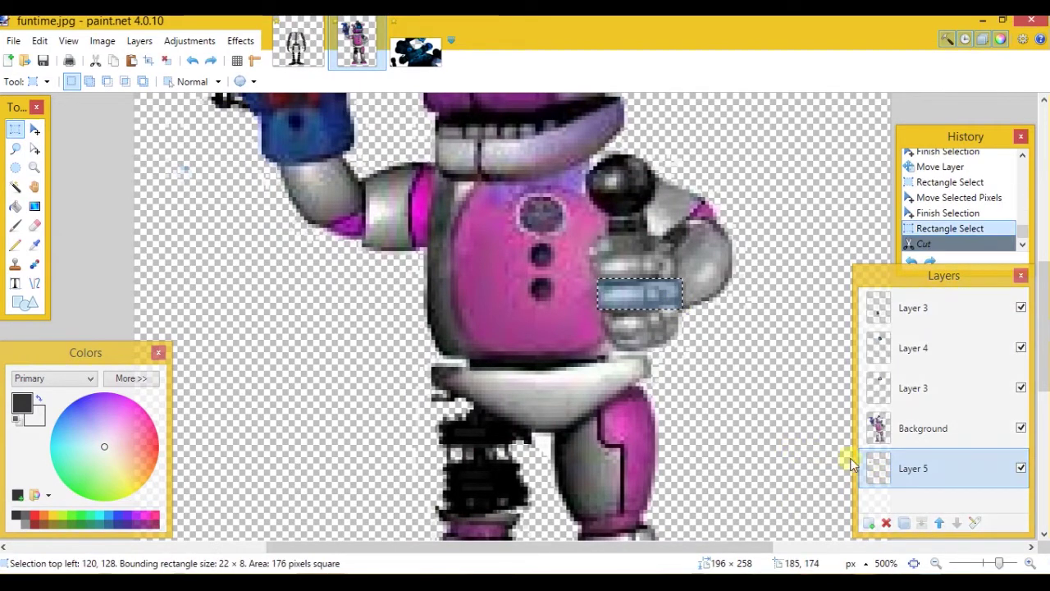
click(878, 428)
key(ctrl+x)
click(868, 522)
key(ctrl+v)
Step: Copy the selected endoskeleton finger again, paste it into the Background layer of funtime.jpg, and move it beside the bear's leg
click(297, 46)
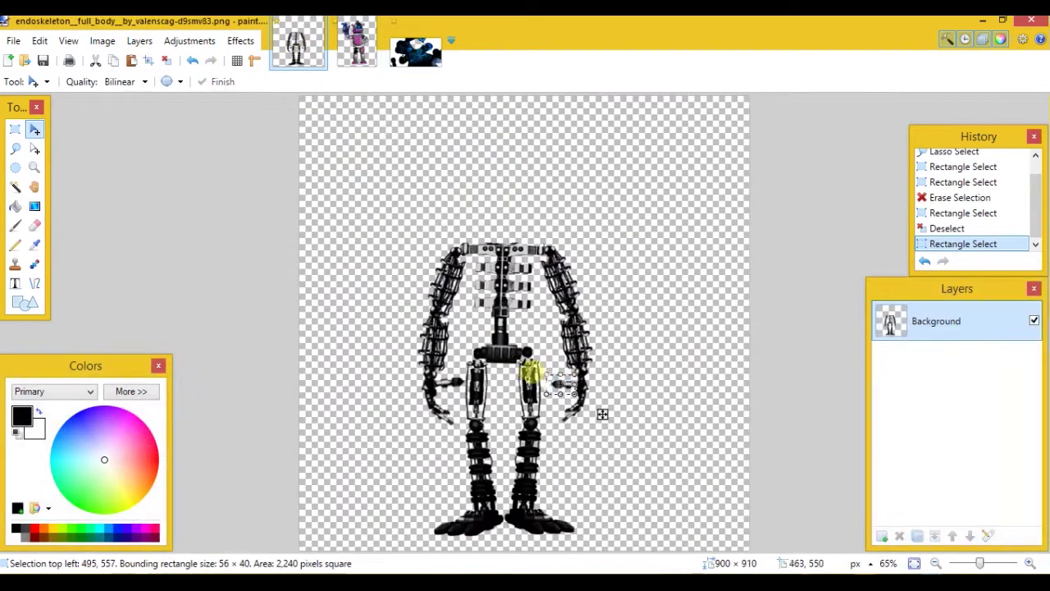
key(ctrl+c)
key(ctrl+Tab)
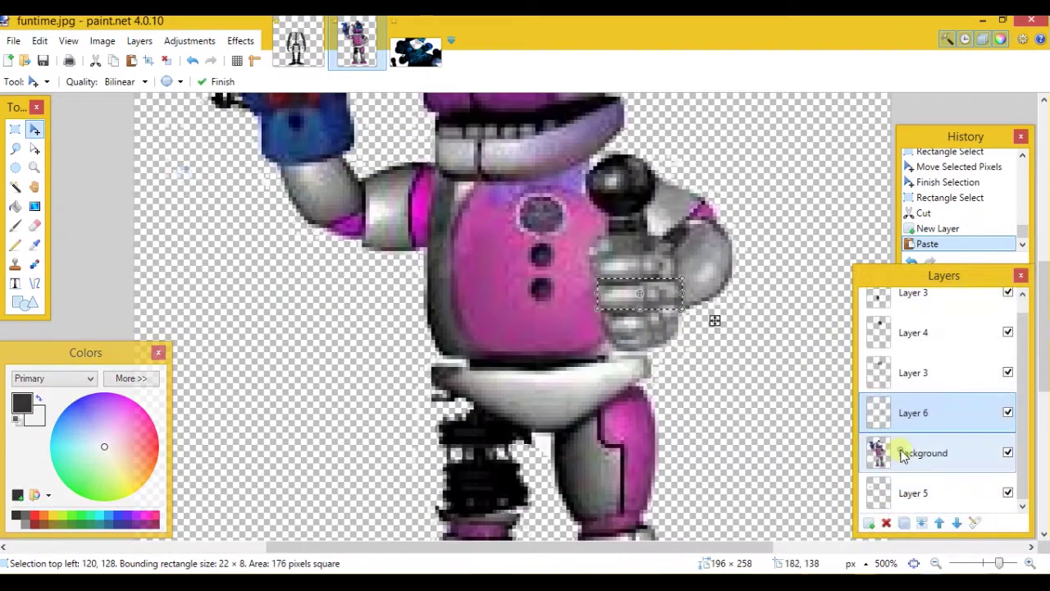
click(902, 452)
key(ctrl+v)
drag(426, 216, 757, 417)
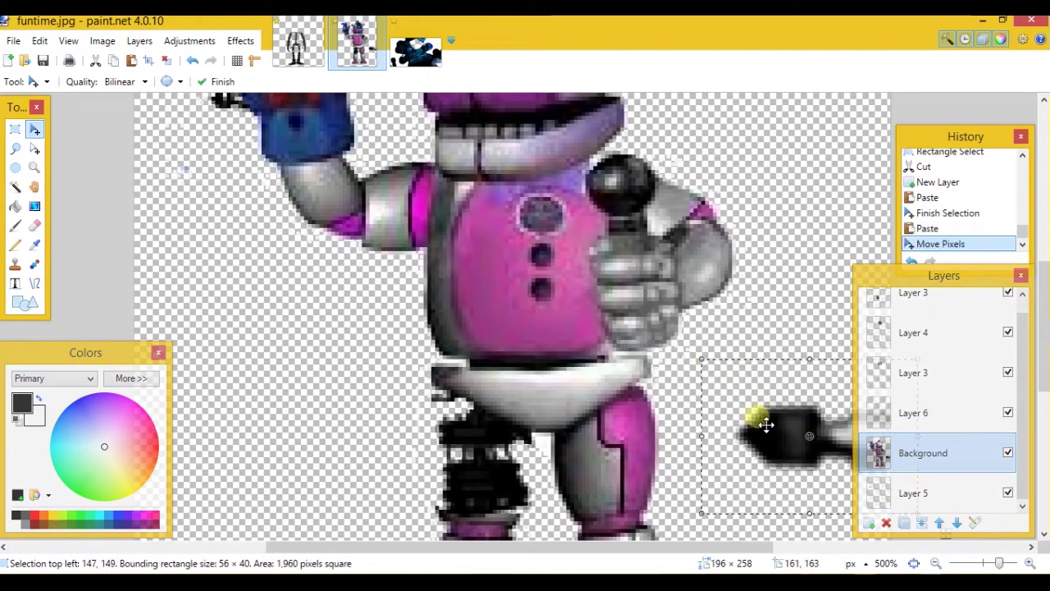
Step: Transfer the endoskeleton finger to a new layer directly above Background and shrink it to 12 × 10 pixels
key(ctrl+x)
click(871, 522)
key(ctrl+v)
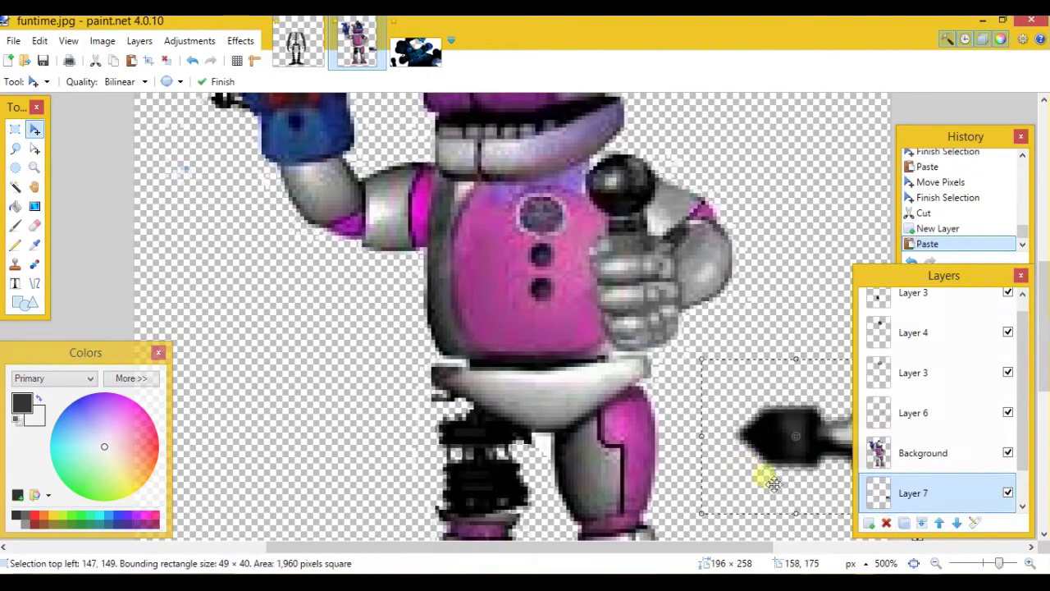
drag(763, 476, 759, 401)
drag(900, 498, 900, 441)
drag(734, 375, 581, 370)
drag(543, 304, 678, 408)
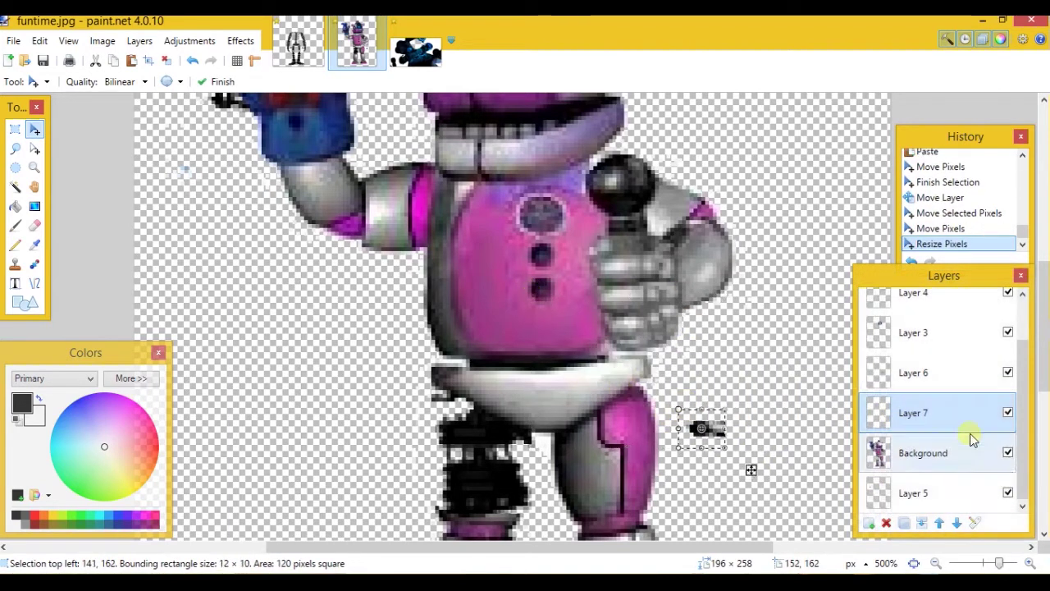
click(954, 486)
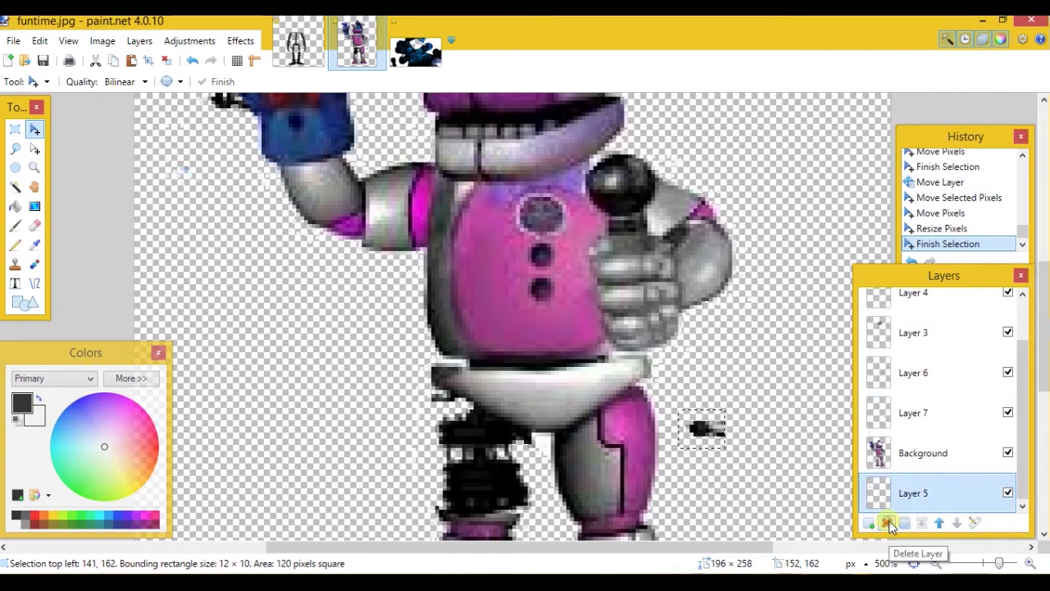
click(888, 523)
key(ctrl+z)
Step: Move the endoskeleton finger on Layer 7 onto the bear's microphone hand and enlarge it to 27 × 15 pixels
click(927, 413)
click(693, 441)
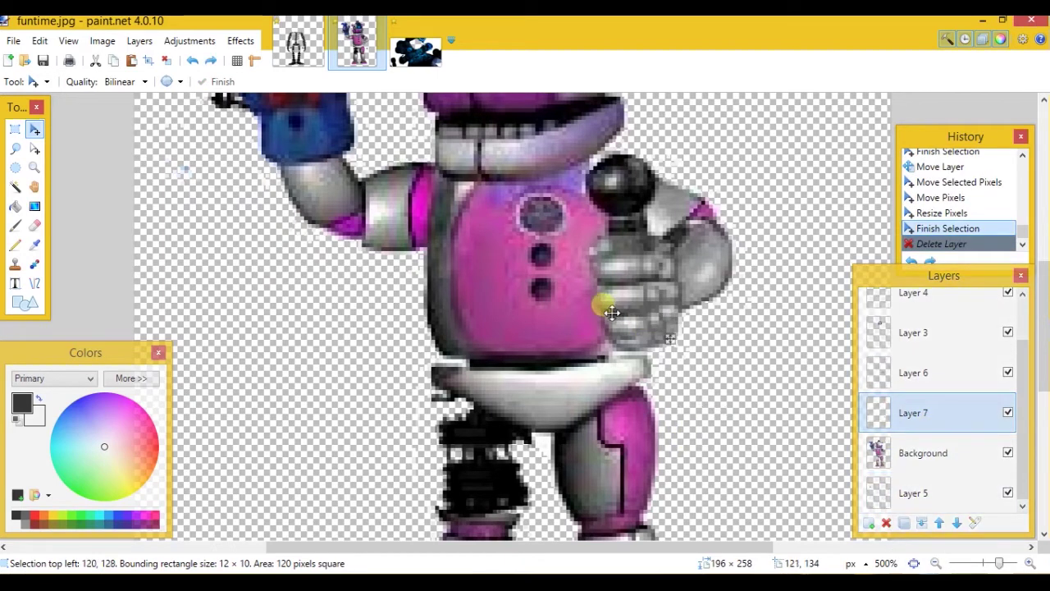
drag(598, 297, 594, 297)
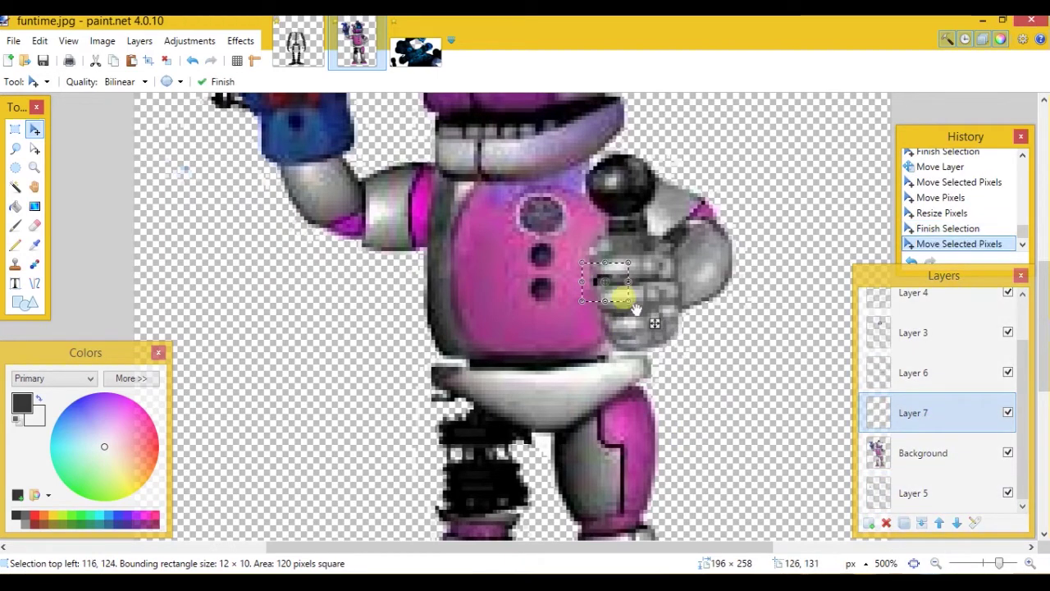
drag(685, 325, 685, 320)
drag(660, 314, 656, 314)
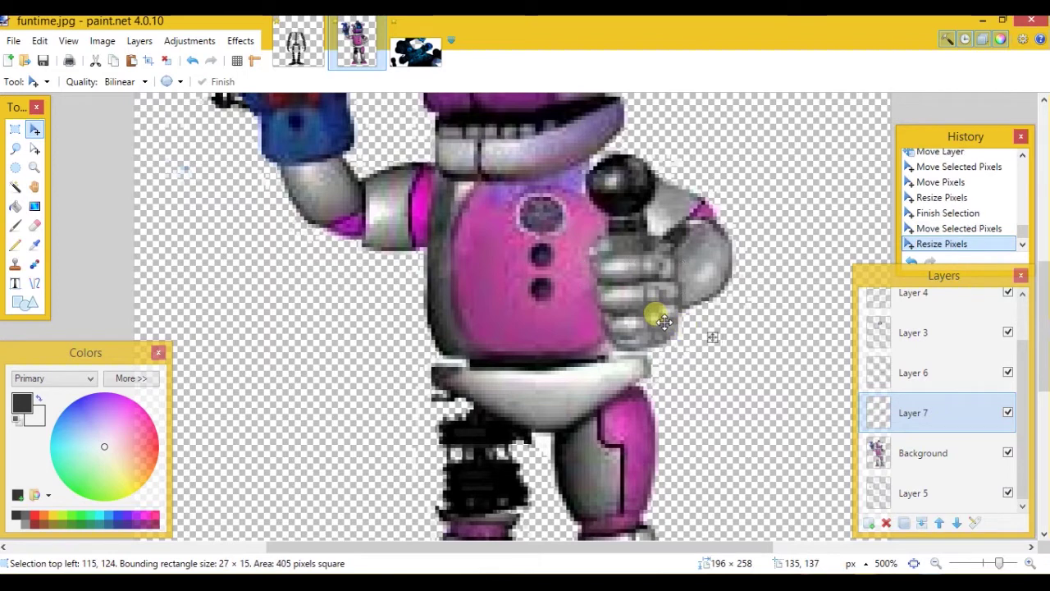
key(Delete)
Step: Try to move the cut finger strip on Layer 6
click(888, 374)
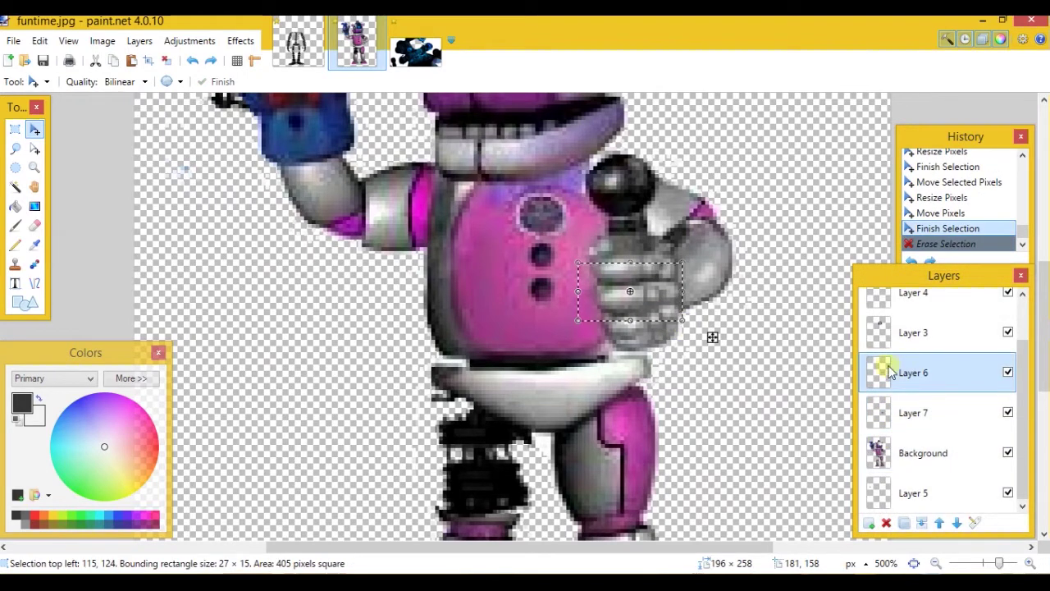
key(s)
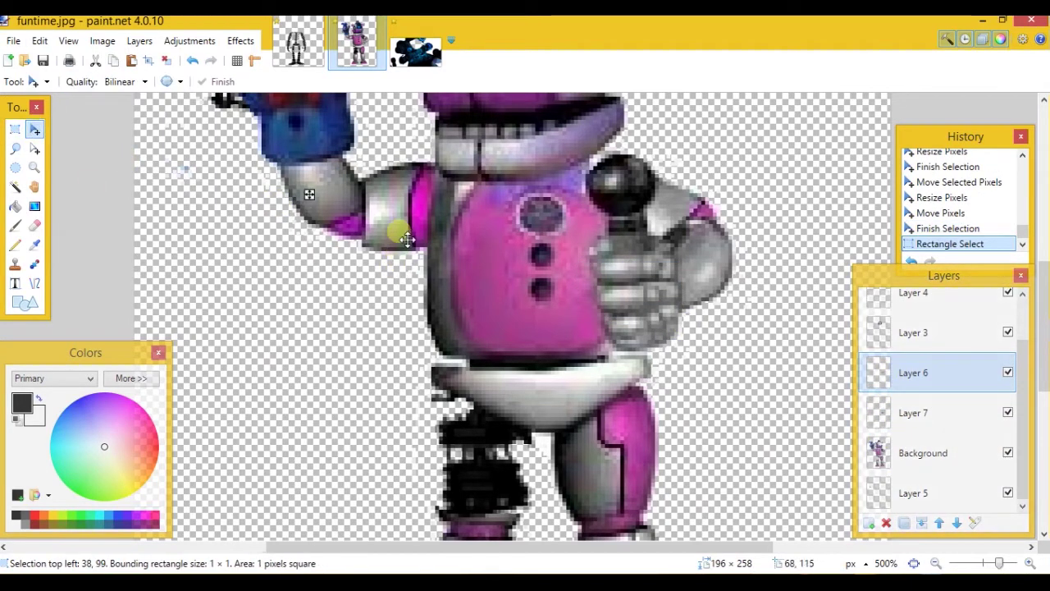
drag(408, 239, 408, 265)
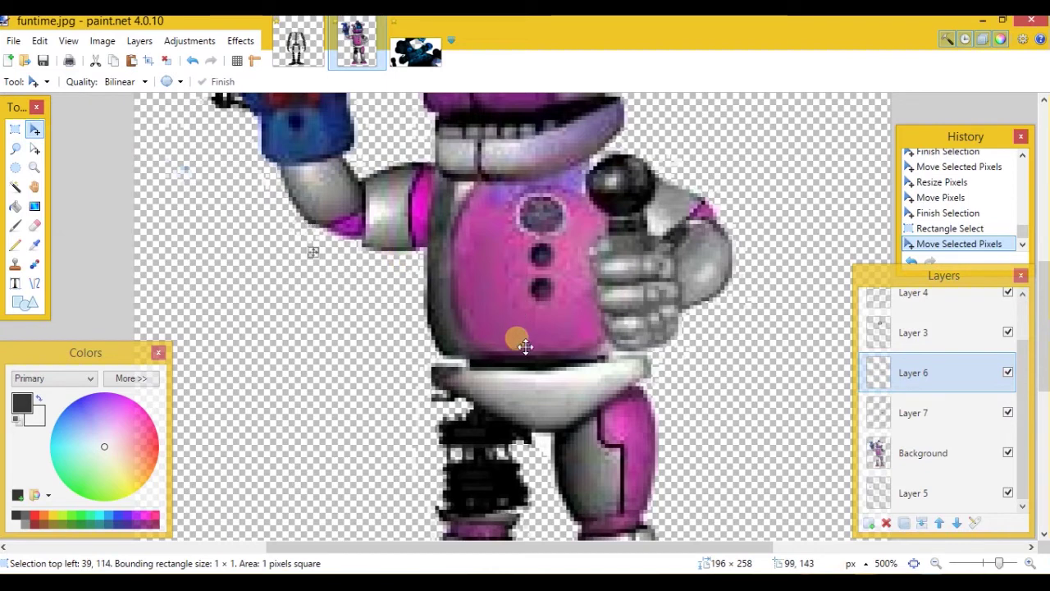
Step: Examine the whole edited figure at reduced zoom and the upper body up close
scroll(911, 369, up, 1)
click(913, 394)
scroll(909, 370, down, 1)
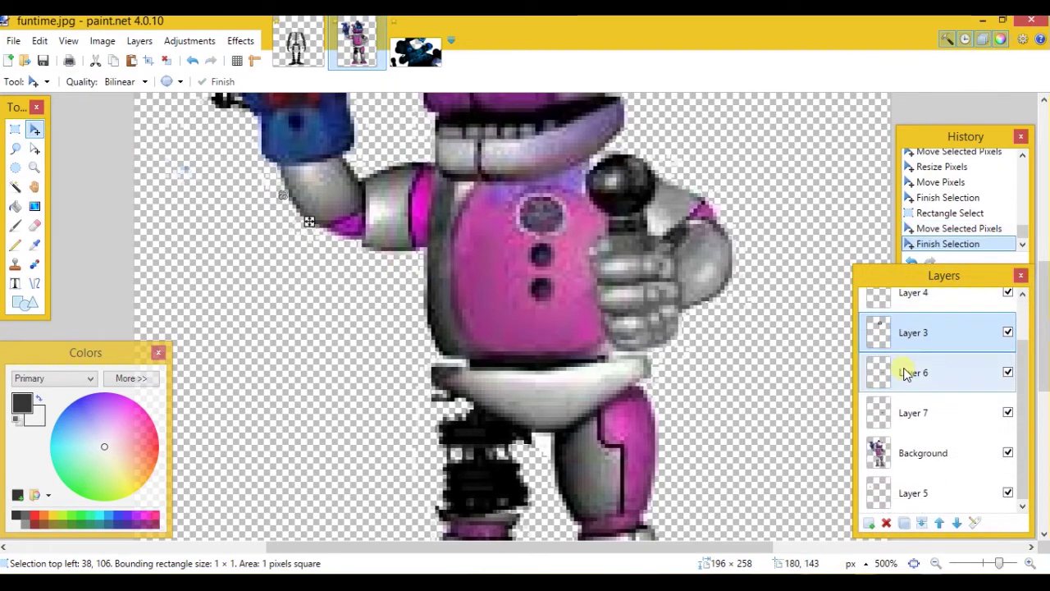
click(933, 563)
click(933, 563)
click(936, 563)
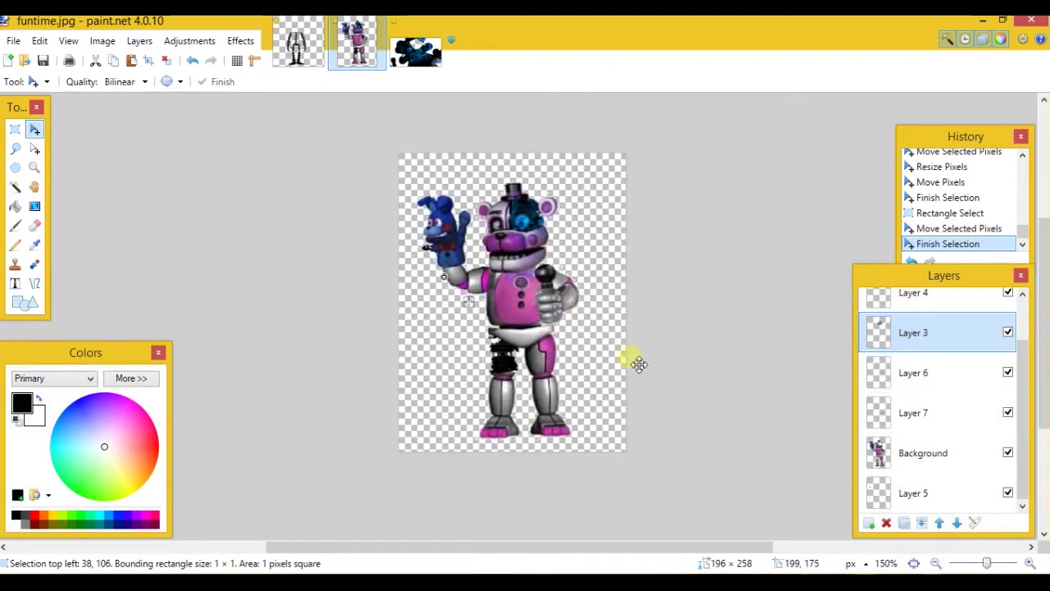
click(1029, 562)
click(1029, 562)
click(1029, 562)
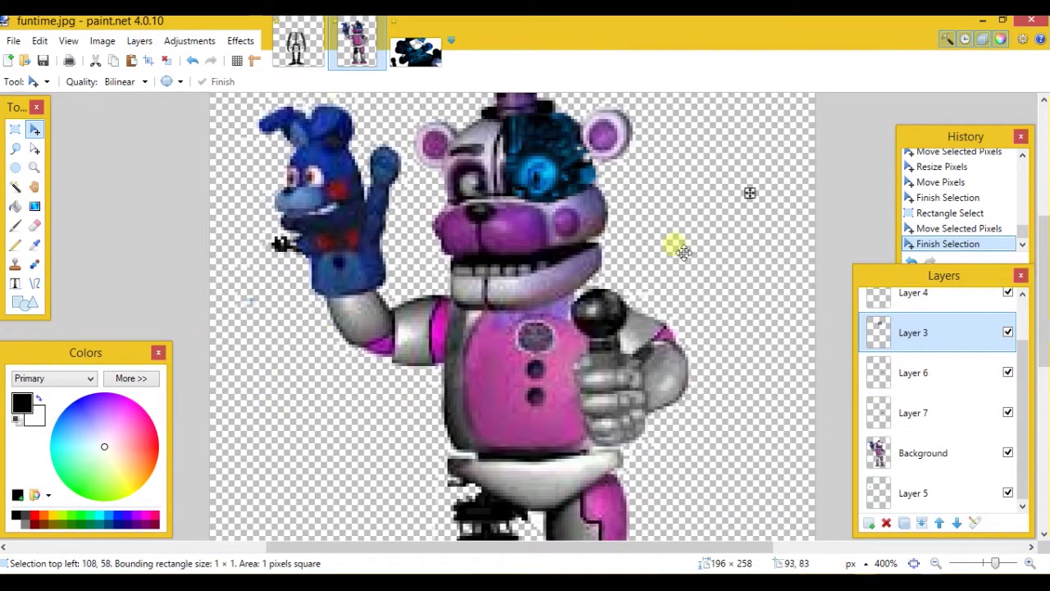
scroll(492, 330, up, 1)
Step: Try to move the pieces on Layer 3 and Layer 6 with the existing selection
drag(684, 252, 535, 428)
key(ctrl+z)
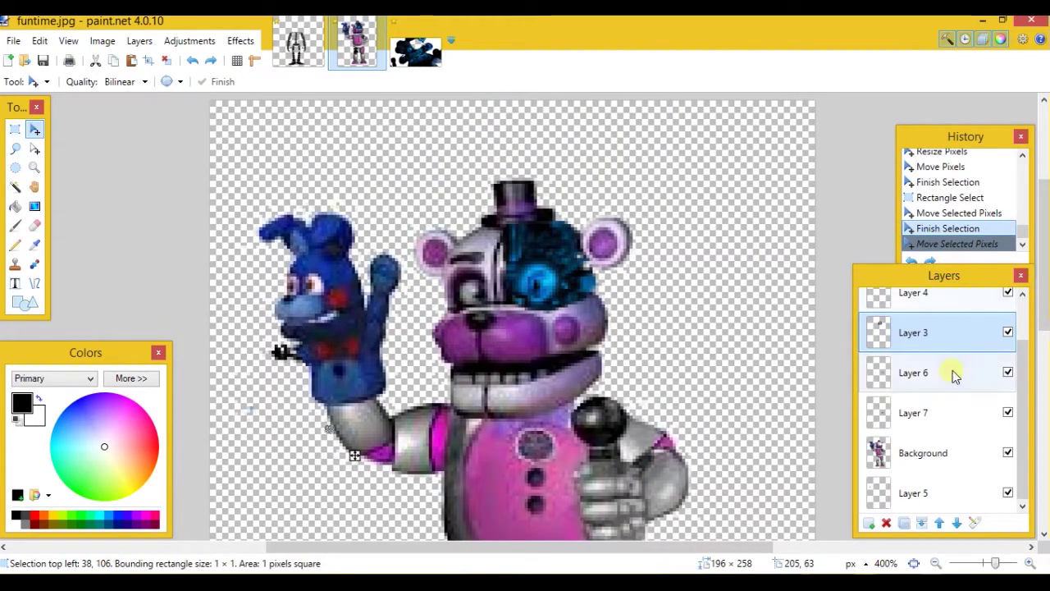
click(926, 417)
click(935, 379)
drag(359, 454, 377, 403)
drag(446, 497, 470, 458)
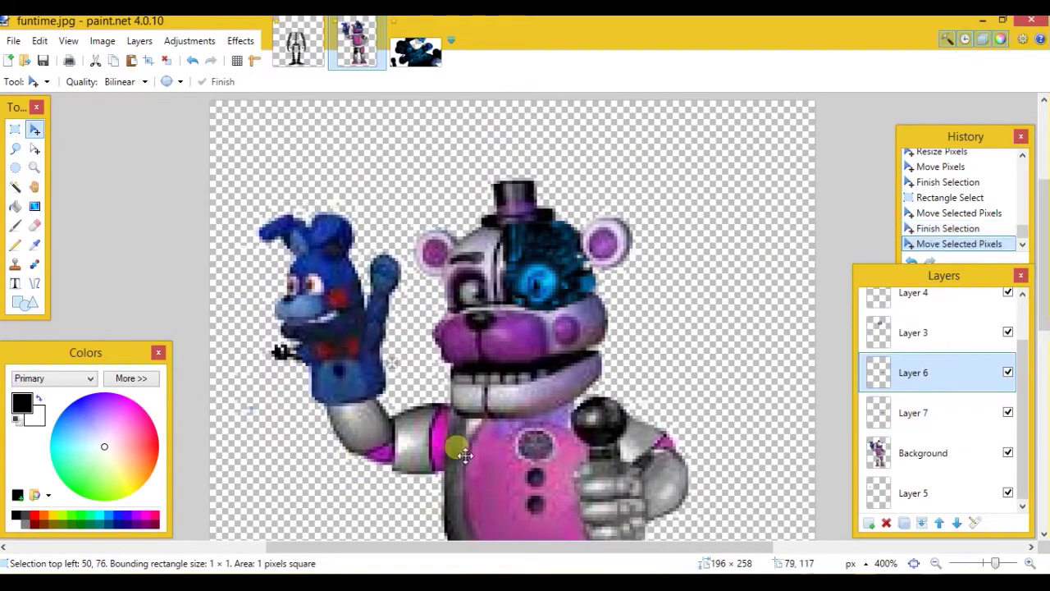
scroll(602, 335, down, 3)
scroll(582, 303, up, 3)
key(ctrl+z)
Step: Erase the 34 × 19 pixel selected area over the bear's microphone hand
scroll(570, 324, down, 4)
scroll(569, 325, up, 3)
key(s)
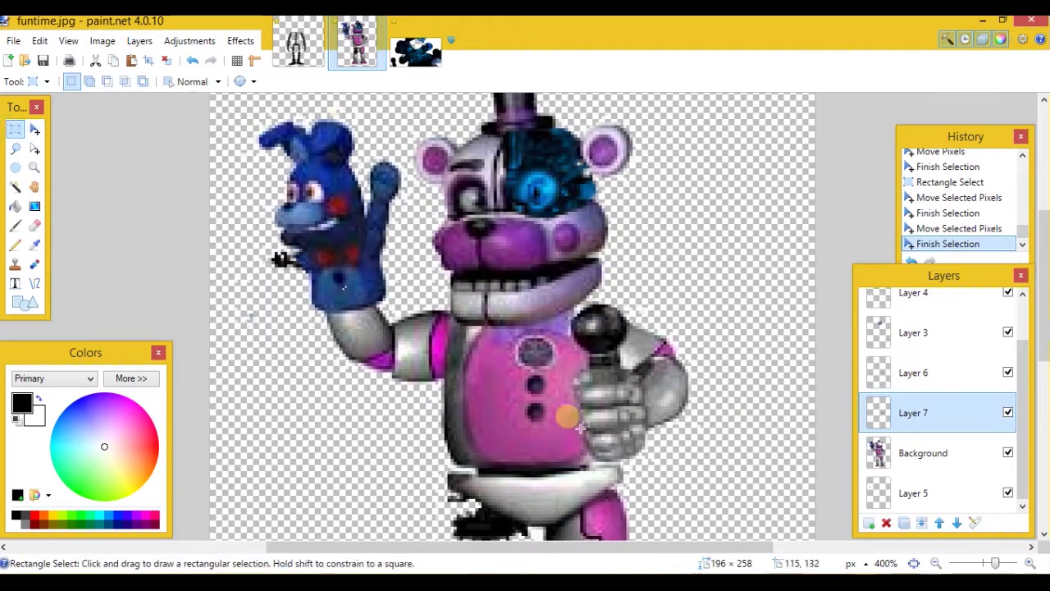
drag(551, 387, 658, 447)
click(34, 129)
drag(492, 305, 488, 340)
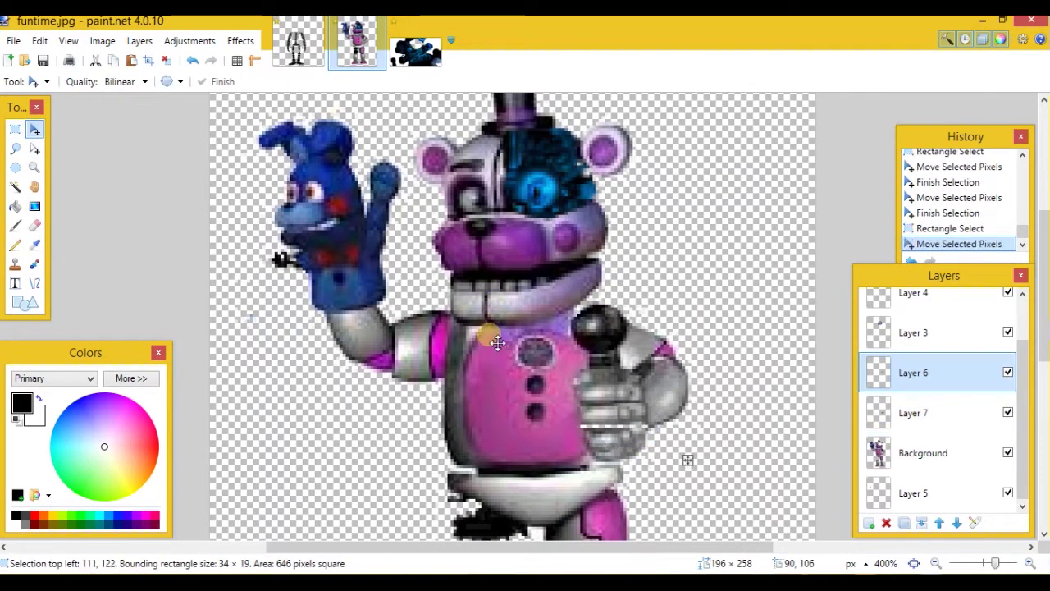
key(Delete)
Step: Fit the endoskeleton finger on Layer 7 over the microphone hand at 33 × 28 pixels and place the layer beneath Background
click(890, 408)
mouse_move(599, 416)
mouse_down()
mouse_move(575, 410)
mouse_move(577, 391)
mouse_move(648, 411)
mouse_move(673, 445)
mouse_up()
click(15, 129)
click(649, 349)
key(m)
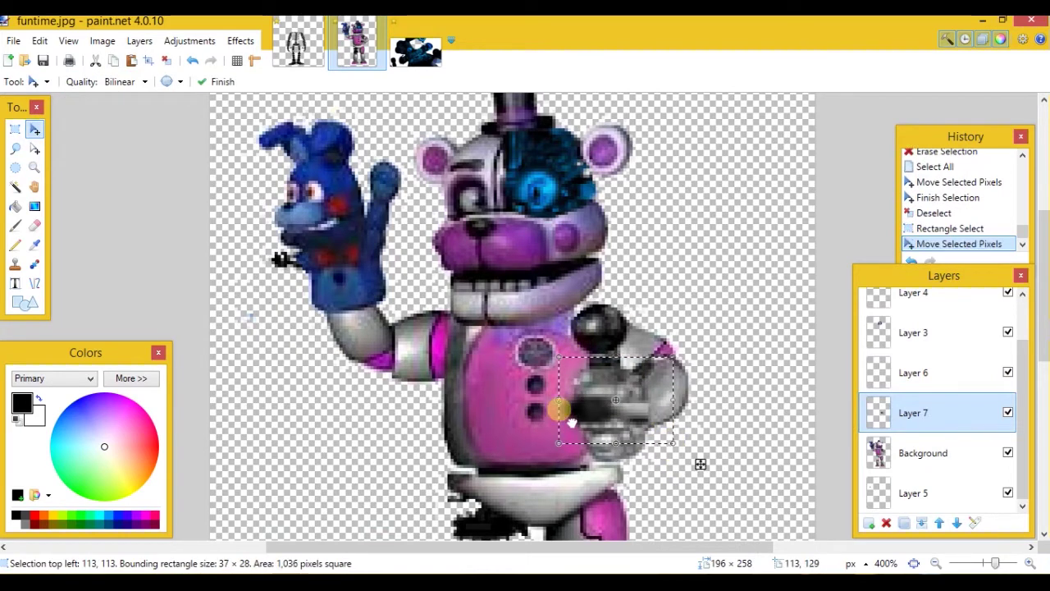
drag(558, 401, 559, 401)
drag(559, 401, 566, 401)
drag(585, 420, 586, 420)
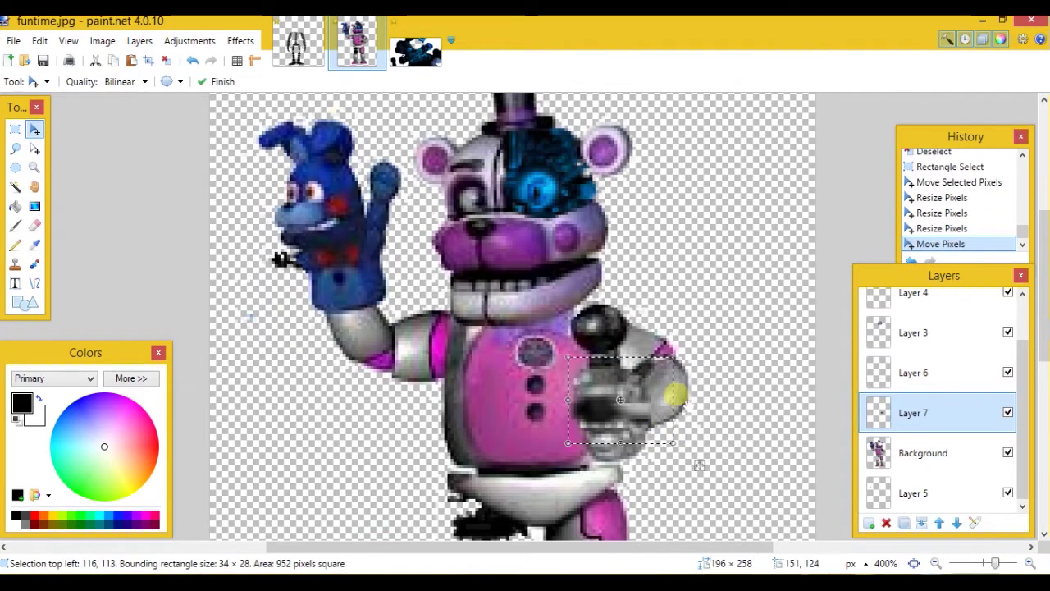
drag(674, 406, 656, 425)
click(660, 421)
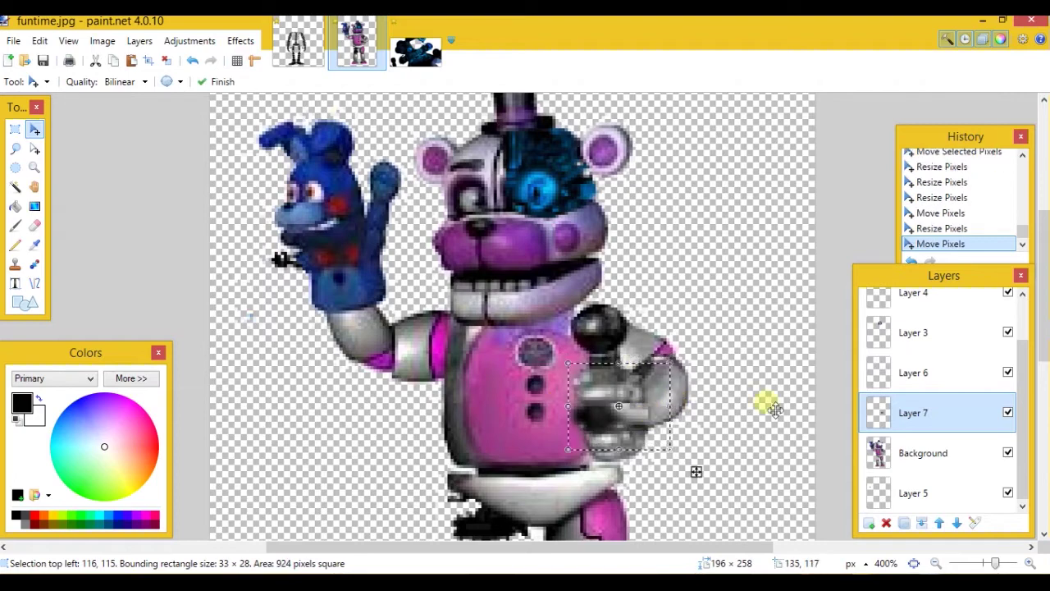
drag(912, 412, 912, 453)
key(s)
Step: Copy the round blue eye from the blue endoskeleton image with a 37 × 37 pixel elliptical selection and paste it on a new layer
scroll(397, 303, up, 2)
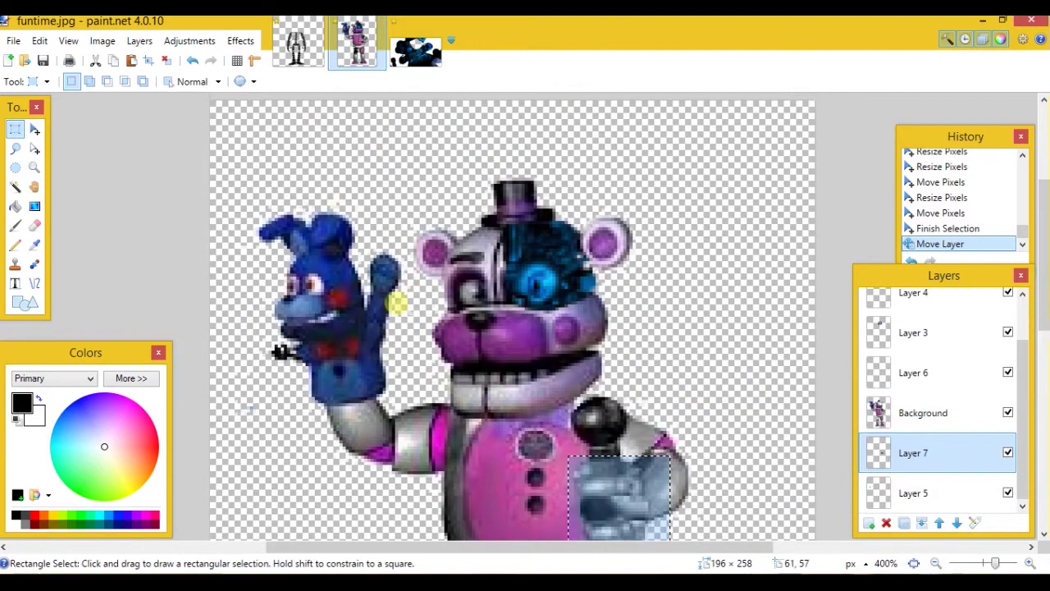
key(ctrl+Tab)
key(s)
drag(365, 276, 443, 185)
key(ctrl+x)
key(ctrl+shift+Tab)
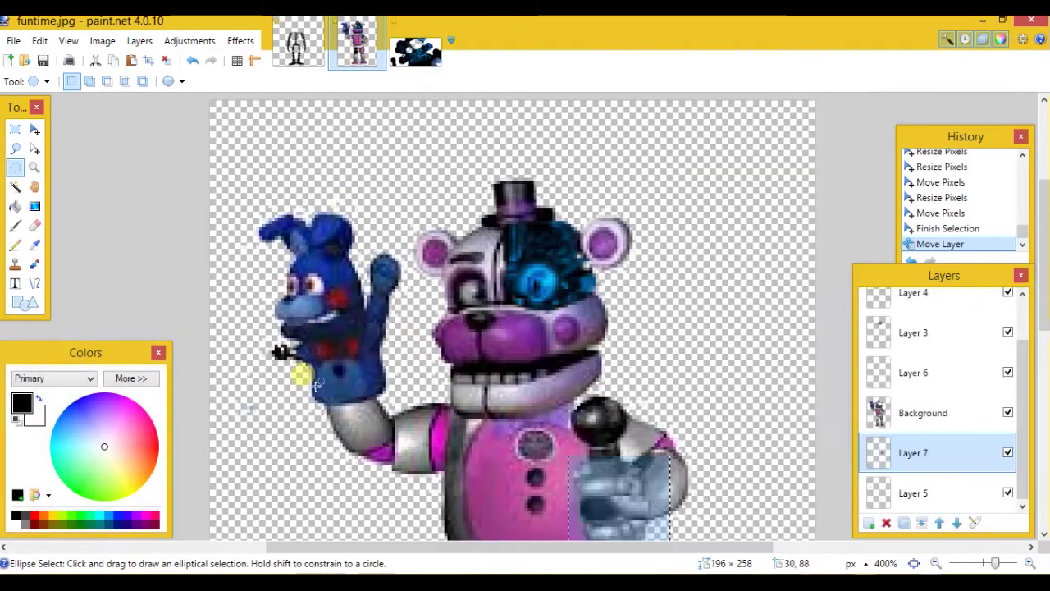
key(ctrl+v)
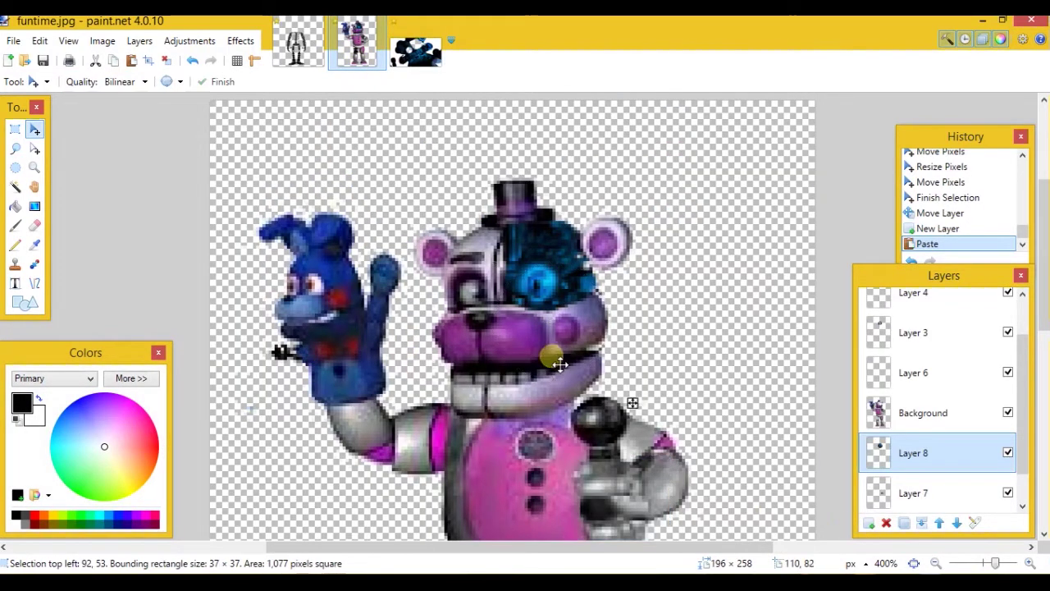
Step: Shrink the pasted blue eye to 9 × 8 pixels, move it onto the hand puppet's face and place Layer 8 above Background
drag(553, 358, 408, 206)
drag(353, 231, 439, 140)
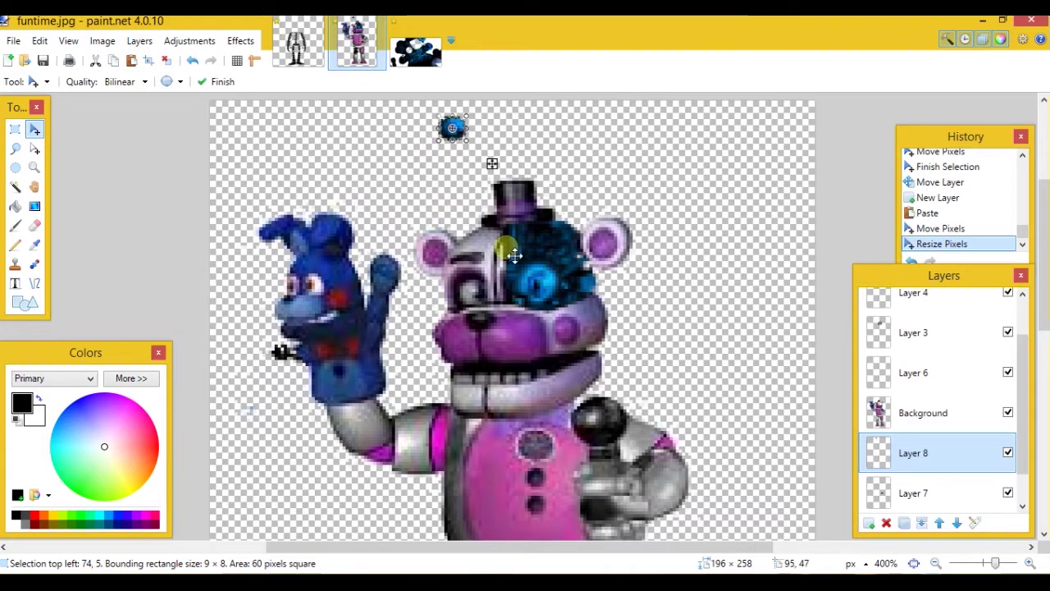
drag(466, 213, 325, 361)
drag(913, 450, 908, 402)
drag(304, 352, 312, 346)
key(s)
key(ctrl+d)
Step: Erase the bear's foot on the microphone-hand side from Background using a 43 × 25 pixel selection
scroll(586, 334, down, 6)
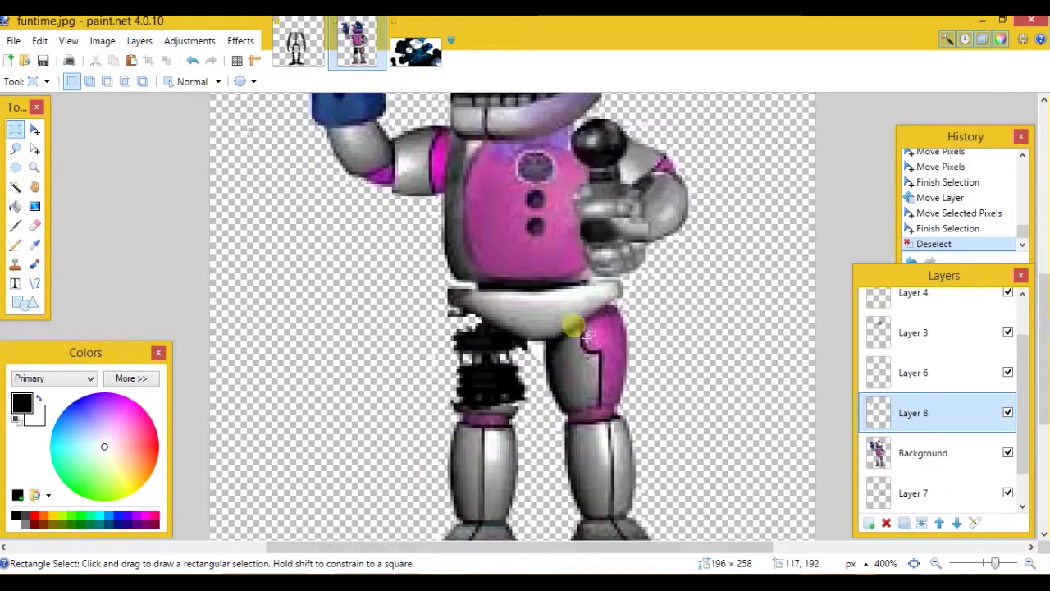
scroll(587, 334, down, 2)
drag(553, 330, 658, 421)
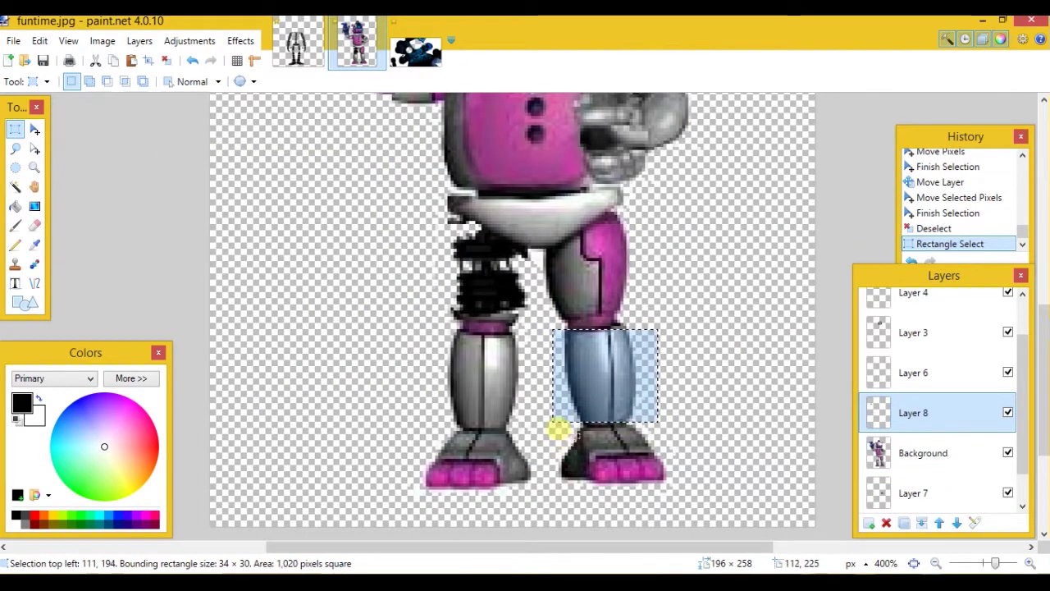
drag(558, 428, 689, 507)
key(Delete)
key(alt+Page_Down)
drag(545, 430, 673, 504)
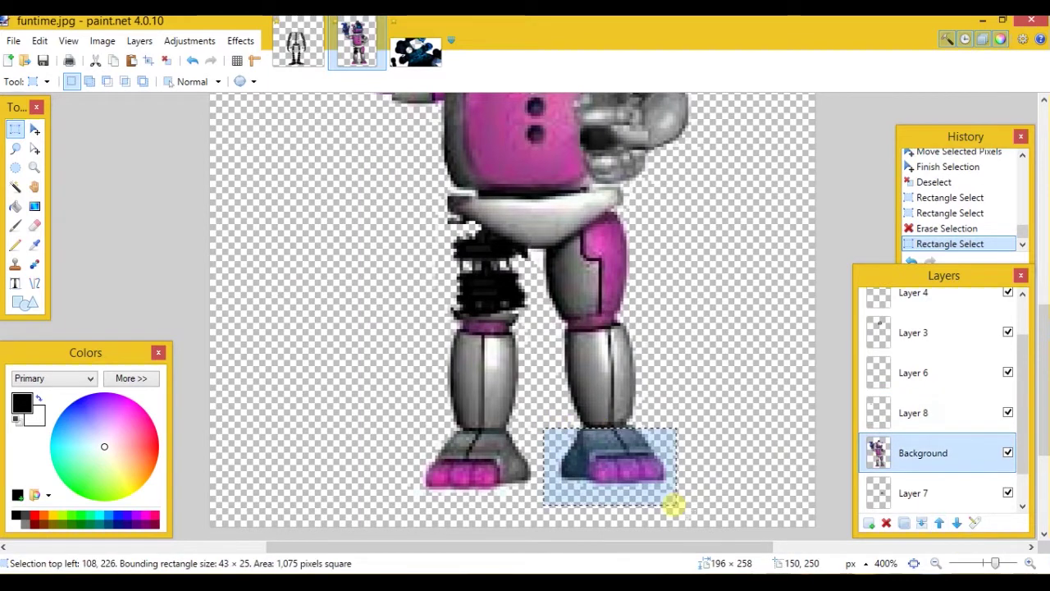
Step: Copy the matching foot from the endoskeleton image with a 134 × 88 pixel selection and paste it on Layer 8 of funtime.jpg
key(ctrl+shift+Tab)
drag(508, 504, 576, 548)
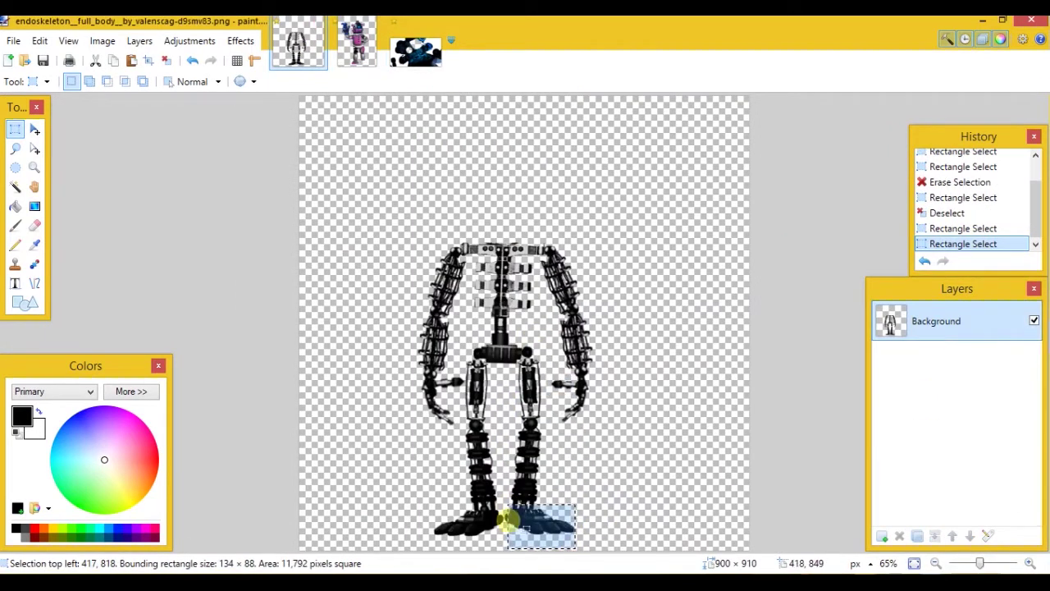
key(ctrl+c)
click(356, 41)
click(896, 387)
key(ctrl+v)
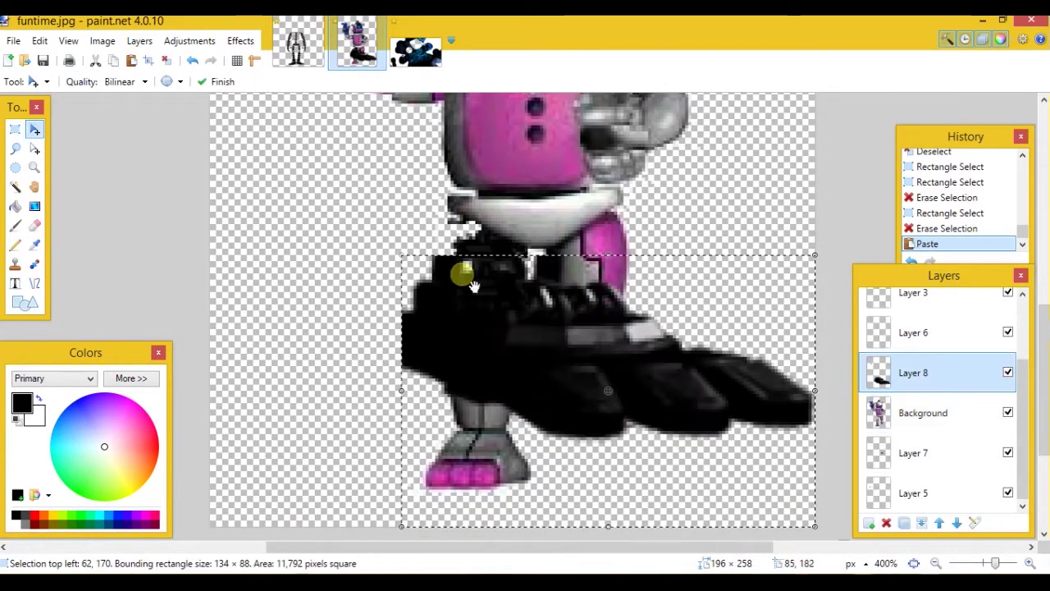
Step: Fit the pasted endoskeleton foot to the bear's footless leg at about 30 pixels high and place Layer 8 beneath Background
drag(402, 264, 615, 446)
drag(905, 378, 904, 426)
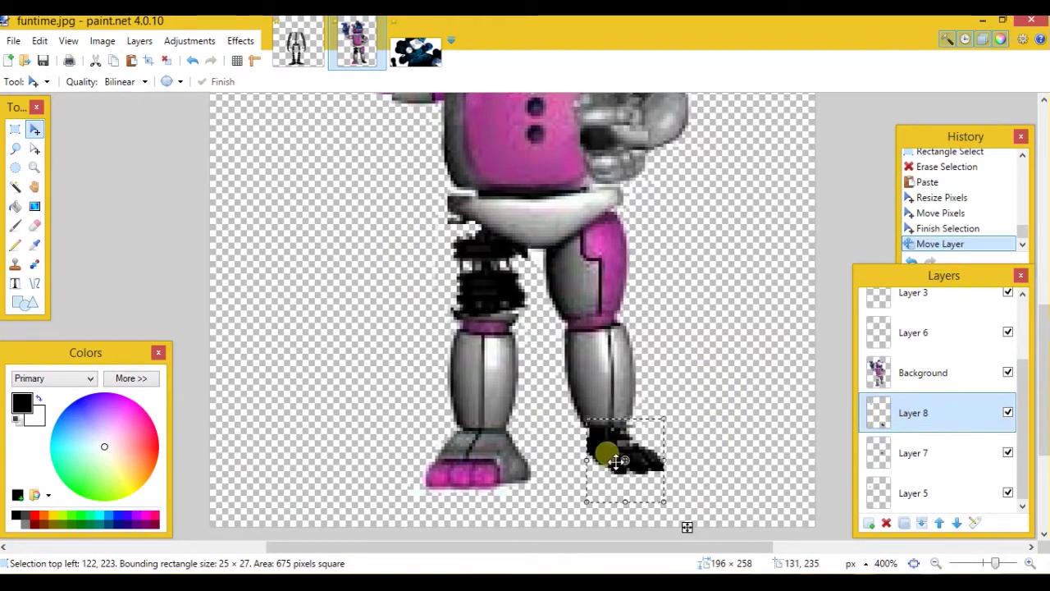
drag(621, 501, 637, 303)
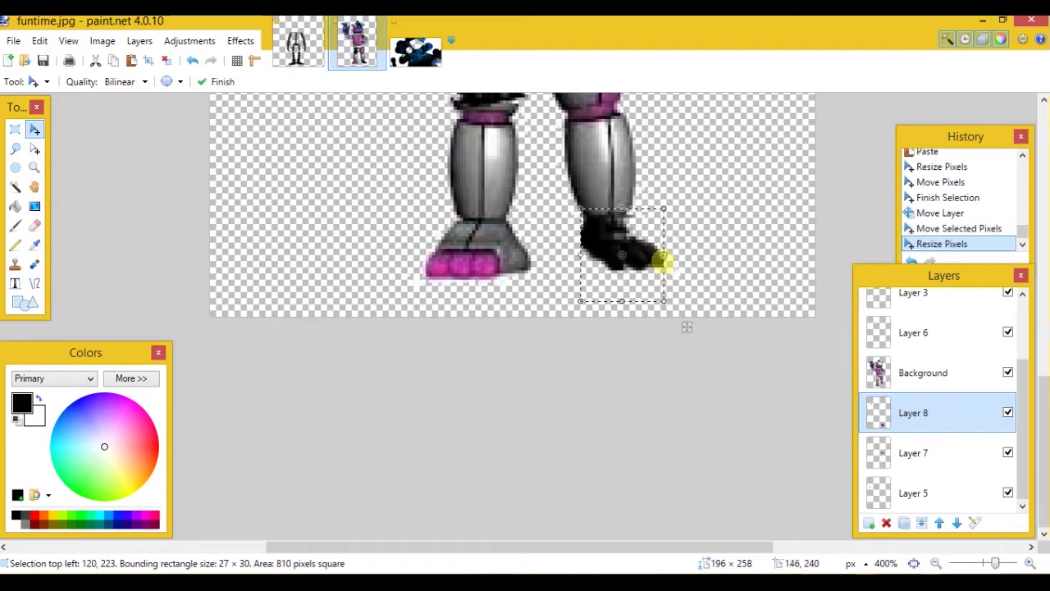
drag(664, 256, 679, 255)
click(14, 129)
scroll(543, 255, up, 3)
click(543, 255)
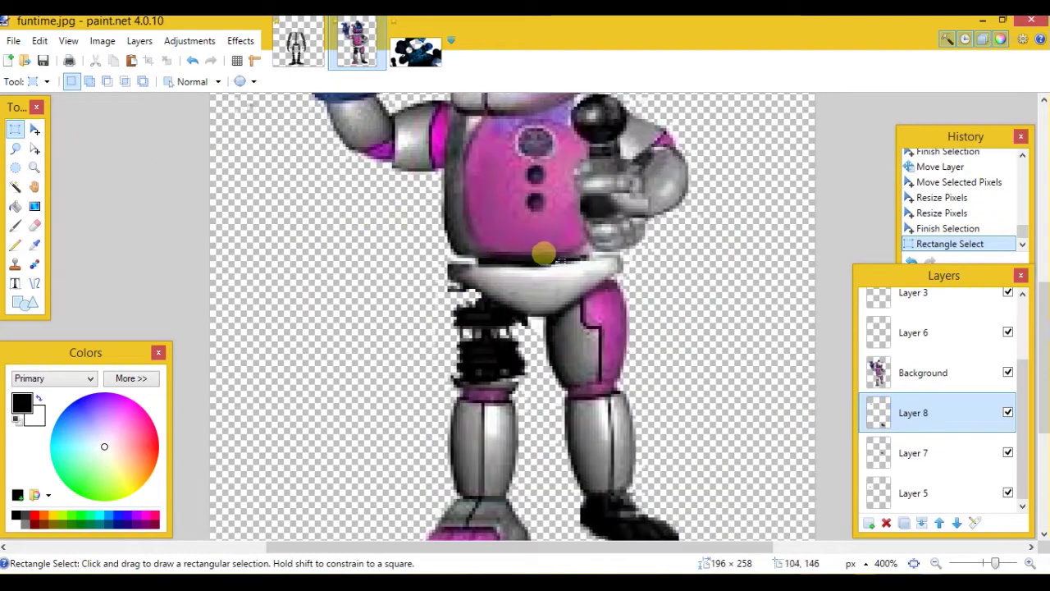
scroll(577, 252, up, 5)
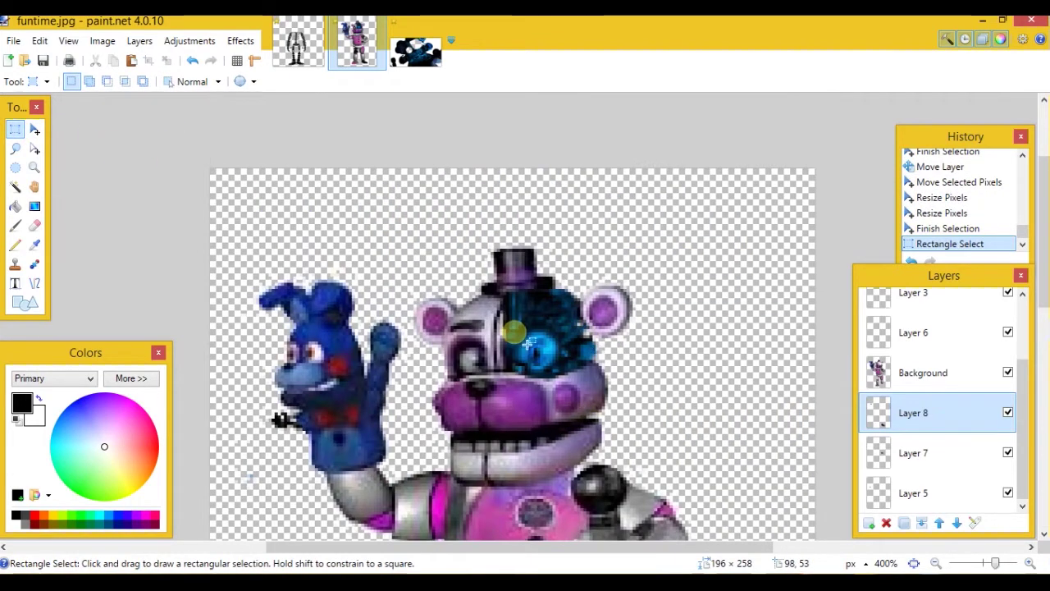
scroll(529, 344, down, 3)
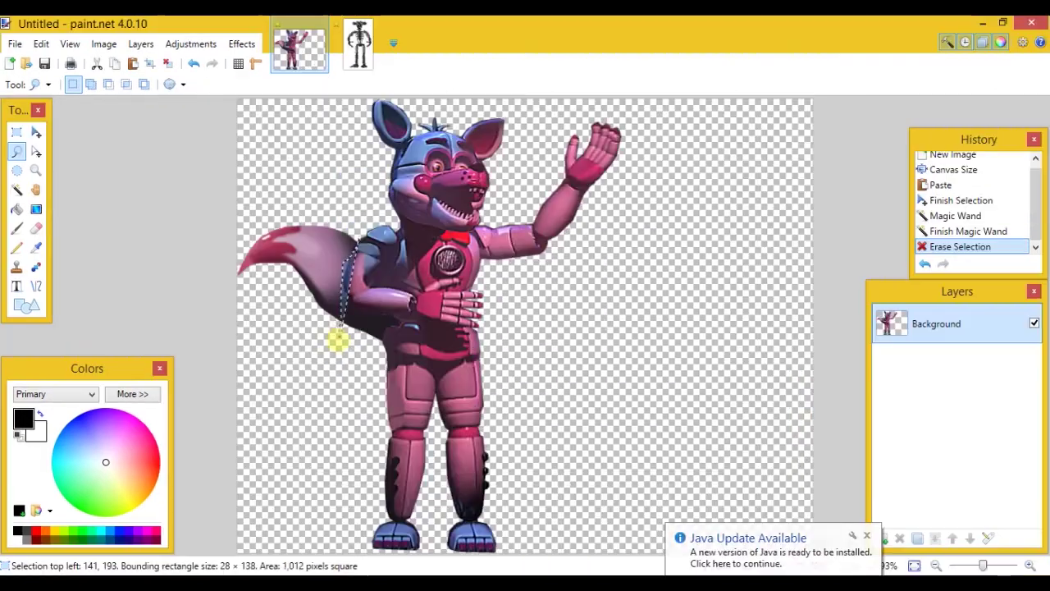
Step: Erase the tip of the fox's tail with a freehand lasso selection
mouse_move(335, 336)
mouse_down()
mouse_move(284, 317)
mouse_move(197, 213)
mouse_move(211, 182)
mouse_move(291, 272)
mouse_move(183, 260)
mouse_move(261, 170)
mouse_move(283, 211)
mouse_up()
click(301, 218)
key(Delete)
Step: Copy an upper arm section from the endoskeleton image with a 55 × 57 pixel lasso selection and paste it on a new layer of the fox image
click(357, 48)
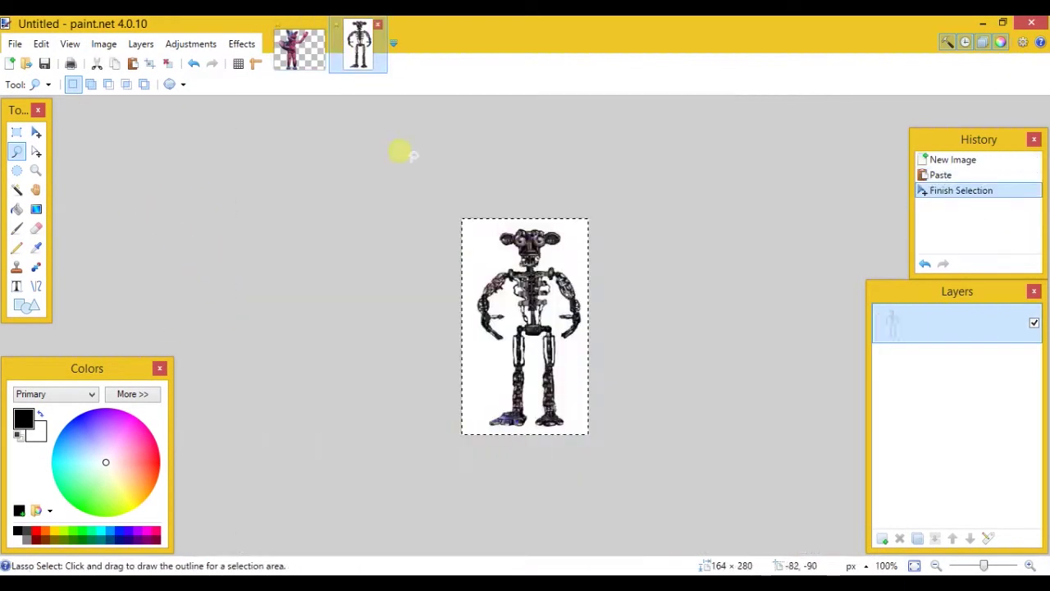
click(402, 151)
mouse_move(507, 266)
mouse_down()
mouse_move(503, 308)
mouse_move(482, 288)
mouse_up()
key(ctrl+c)
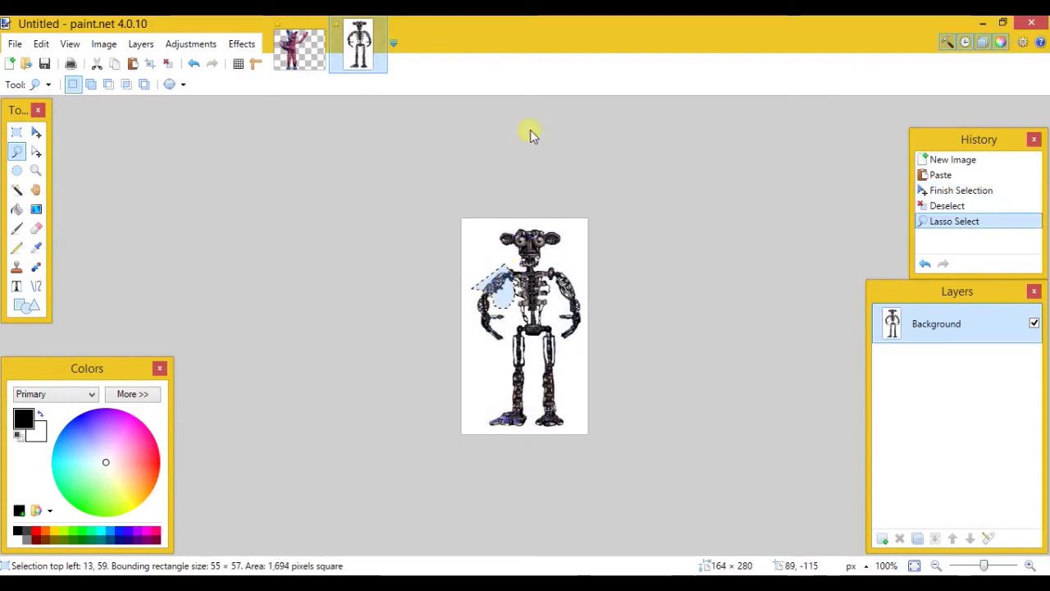
click(300, 51)
click(881, 539)
key(ctrl+v)
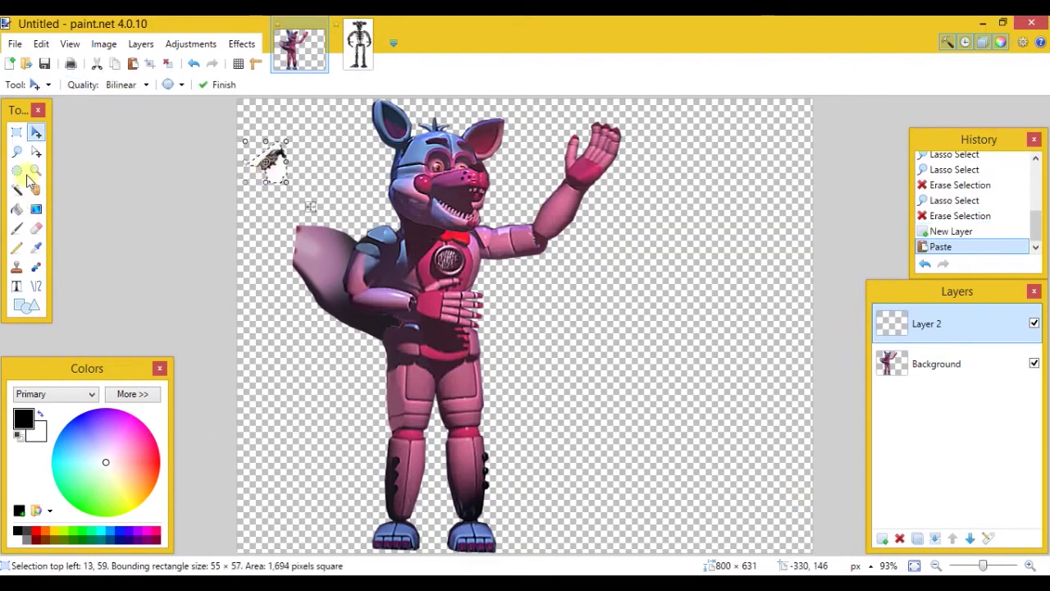
Step: Remove the white background around the pasted endoskeleton piece on Layer 2 with the Magic Wand
click(16, 189)
click(281, 175)
key(Delete)
click(263, 156)
key(Delete)
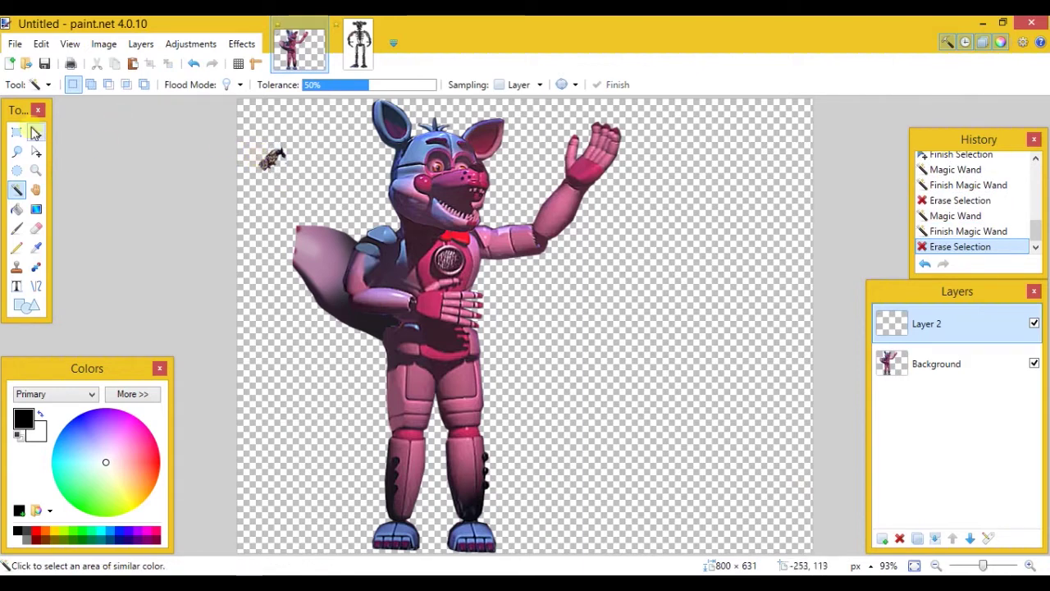
Step: Move the endoskeleton piece to the cut end of the fox's tail and select a 74 × 87 pixel area around it
click(35, 133)
drag(288, 162, 309, 207)
drag(258, 144, 314, 260)
click(18, 132)
click(259, 199)
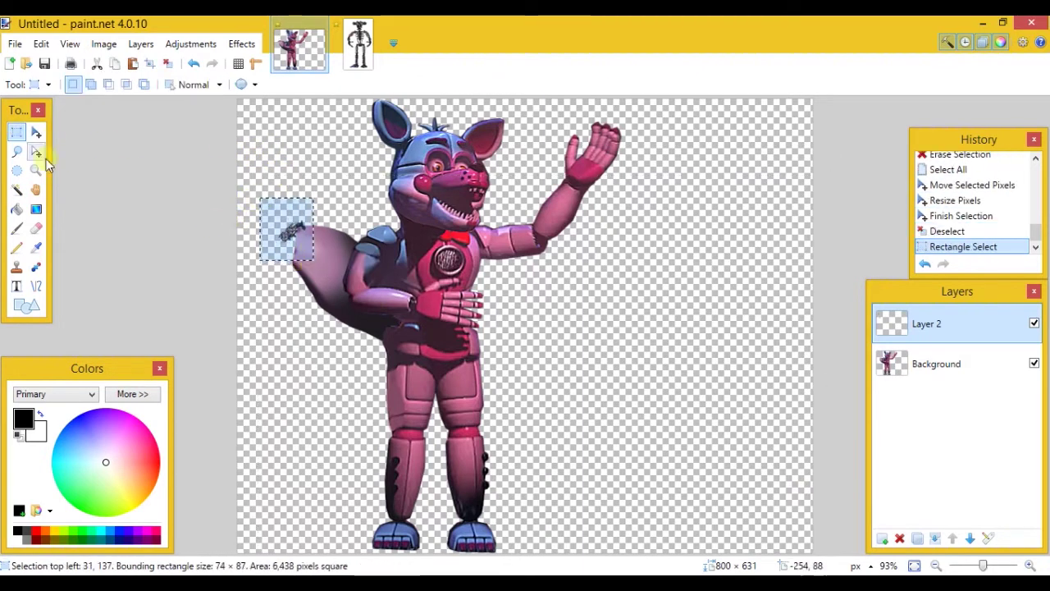
Step: Resize and rotate the endoskeleton piece so it extends from the tail's cut end, and place Layer 2 beneath Background
click(35, 131)
drag(200, 205, 209, 228)
drag(331, 226, 416, 236)
drag(362, 238, 325, 265)
drag(261, 154, 241, 164)
drag(942, 325, 944, 392)
click(18, 132)
click(295, 121)
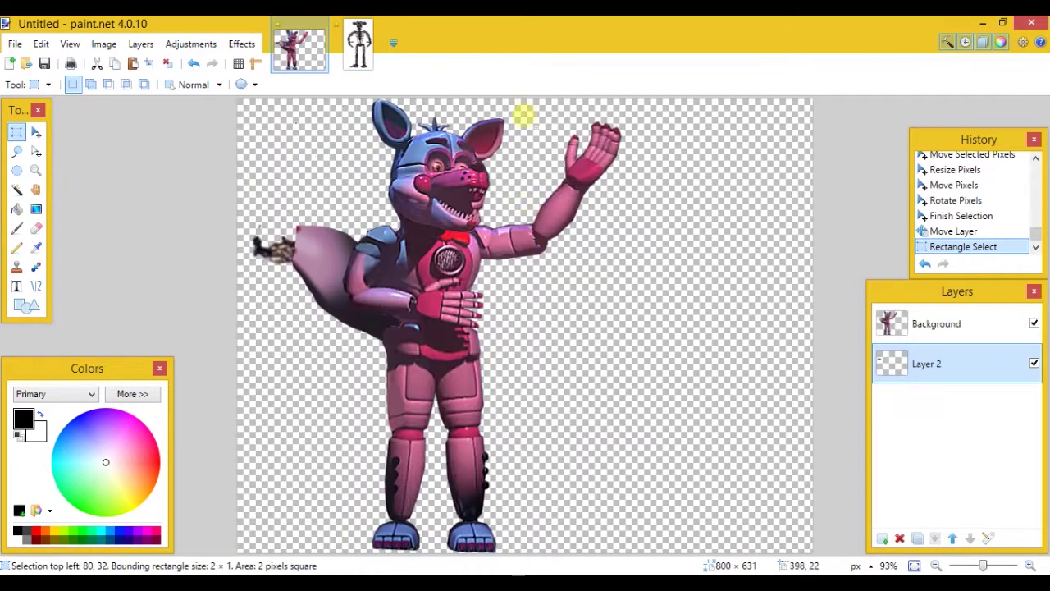
Step: Erase the fox's raised forearm and hand from Background with a rectangular selection
drag(522, 111, 645, 222)
key(Delete)
key(alt+Page_Up)
drag(524, 105, 665, 234)
key(Delete)
click(674, 223)
Step: Lasso and erase the leftover pointed piece of forearm at the fox's elbow
key(s)
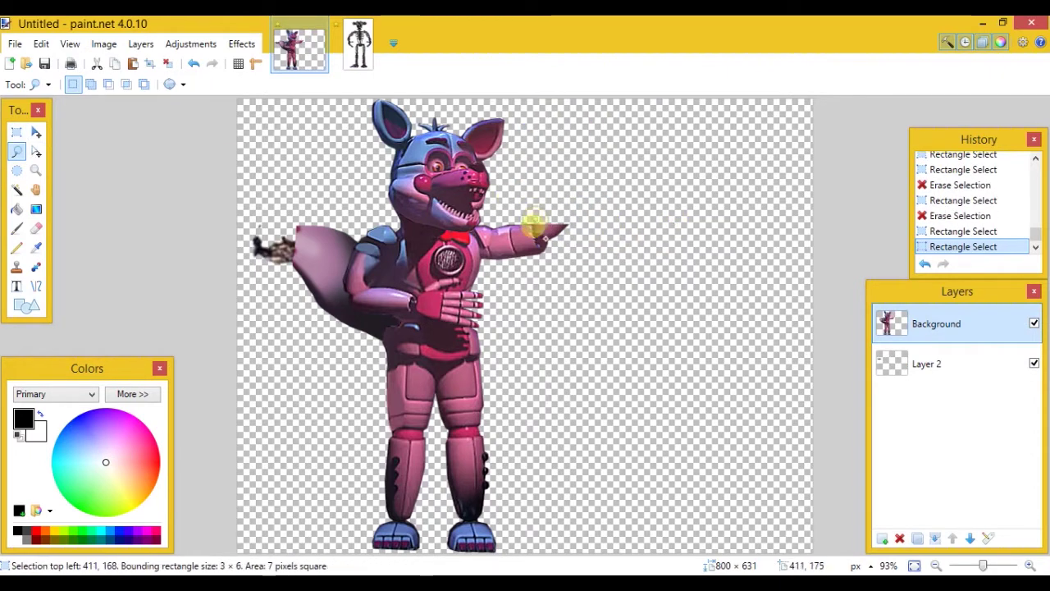
drag(534, 225, 566, 230)
key(Delete)
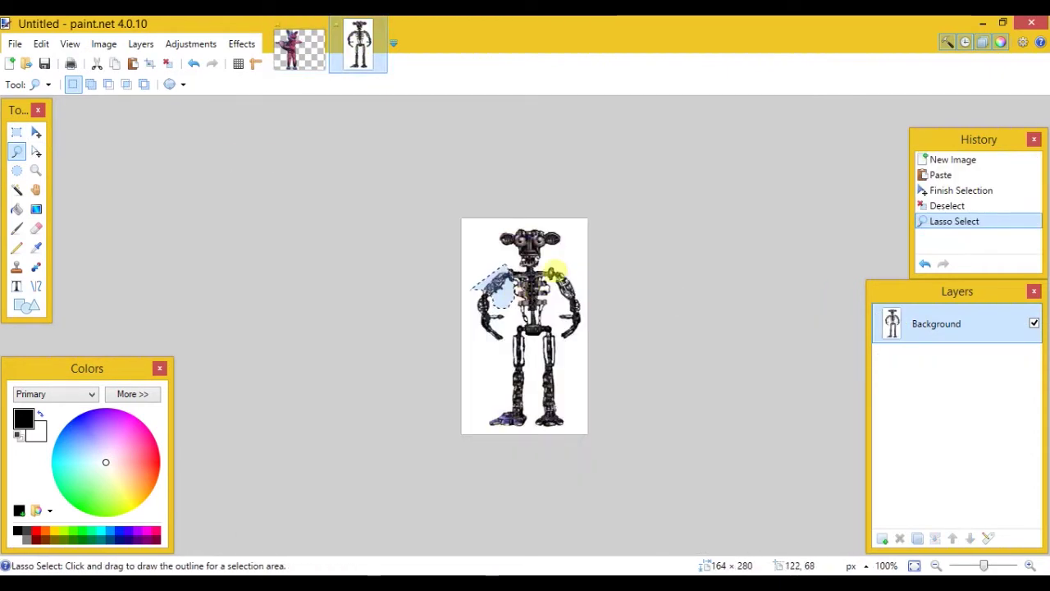
Step: Copy the endoskeleton's other arm, including the hand, with a 44 × 99 pixel lasso selection
mouse_move(560, 279)
mouse_down()
mouse_move(585, 320)
mouse_move(566, 268)
mouse_up()
drag(566, 330, 586, 286)
key(ctrl+c)
key(ctrl+Tab)
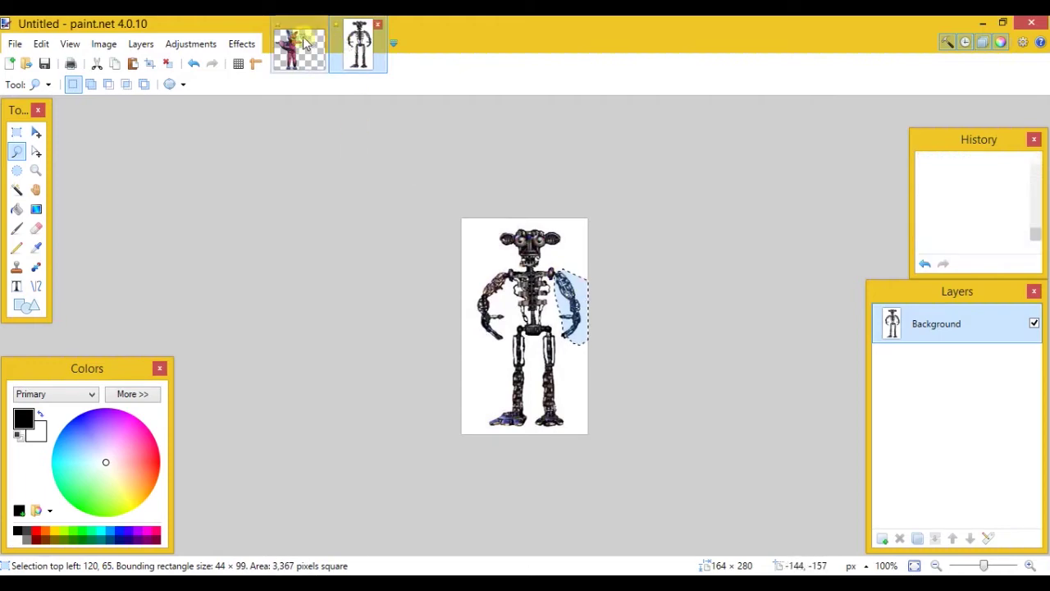
Step: Paste the endoskeleton arm into the fox image and transfer it from Background to a new layer
key(ctrl+v)
drag(370, 248, 689, 368)
key(ctrl+x)
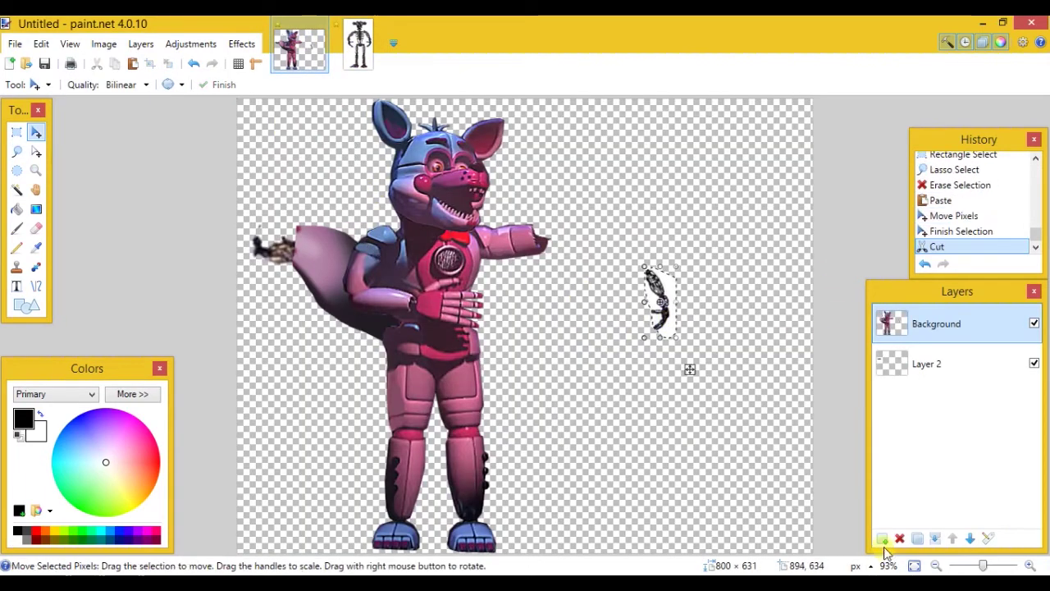
click(884, 538)
key(ctrl+v)
Step: Rotate the pasted endoskeleton arm to a nearly horizontal position and move it near the fox's elbow
drag(681, 256, 544, 369)
drag(655, 316, 589, 304)
drag(596, 249, 574, 270)
Step: Remove the white areas around the endoskeleton arm on Layer 3 with the Magic Wand
click(17, 188)
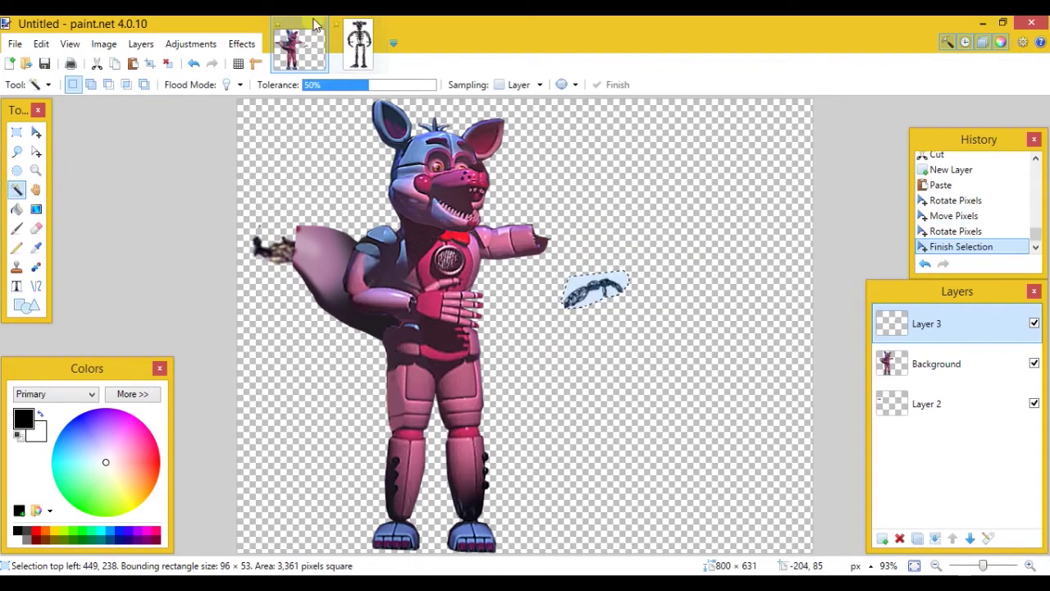
click(358, 44)
click(468, 265)
key(Delete)
click(298, 30)
click(591, 287)
key(Delete)
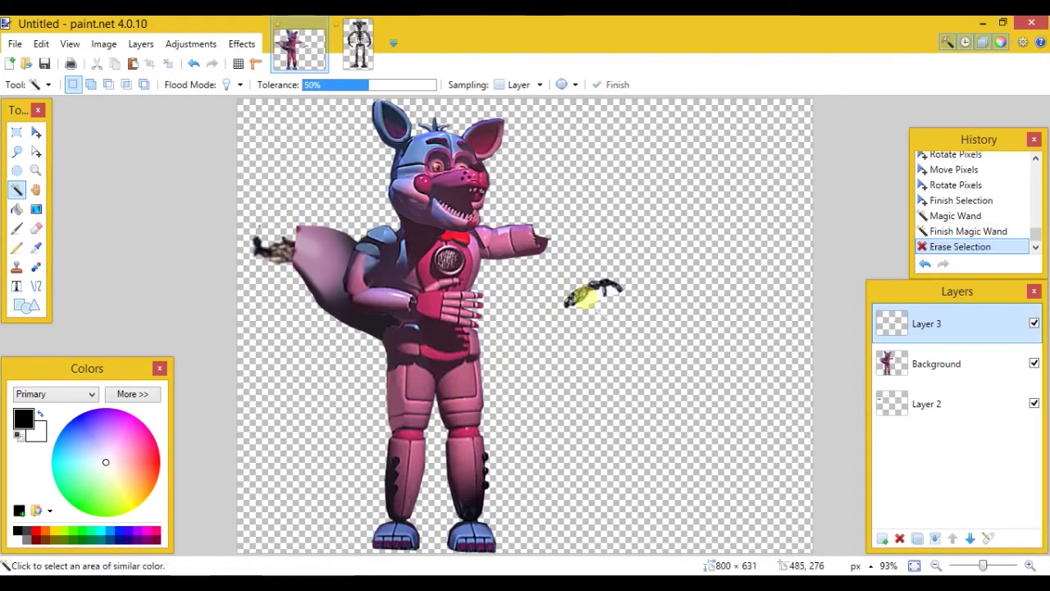
click(607, 290)
key(Delete)
Step: Move the cleaned endoskeleton arm onto the fox's elbow and select a 130 × 100 pixel area around it
click(36, 132)
key(ctrl+a)
drag(616, 305, 577, 237)
click(15, 133)
drag(513, 188, 607, 259)
click(36, 132)
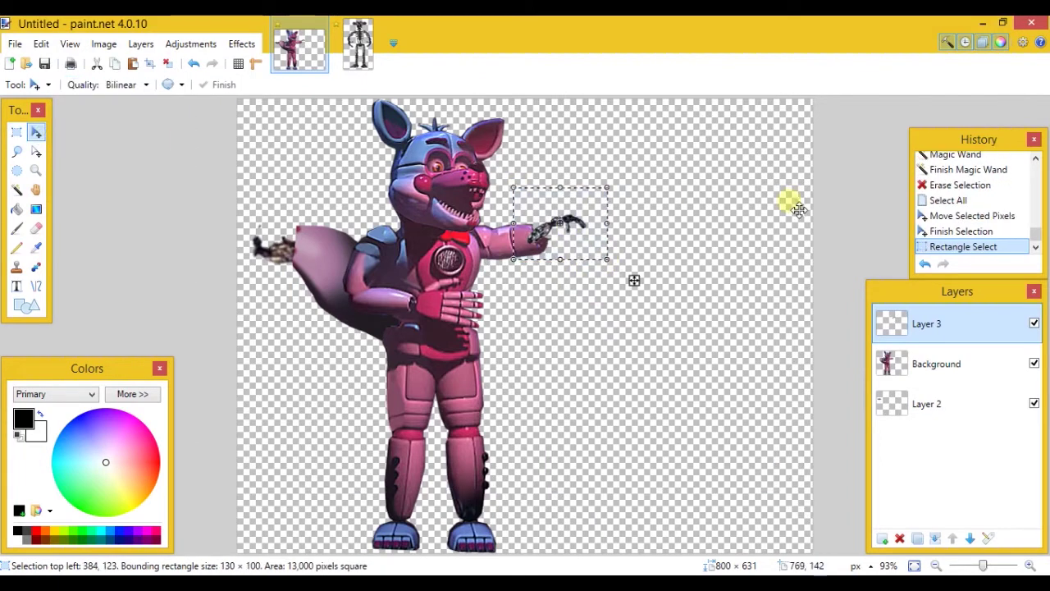
Step: Fit the endoskeleton arm to the fox's elbow with a 221 × 145 pixel selection rotated -8.31°, and place Layer 3 beneath Background
drag(609, 188, 673, 156)
mouse_move(589, 234)
mouse_down()
mouse_move(576, 240)
mouse_move(587, 246)
mouse_up()
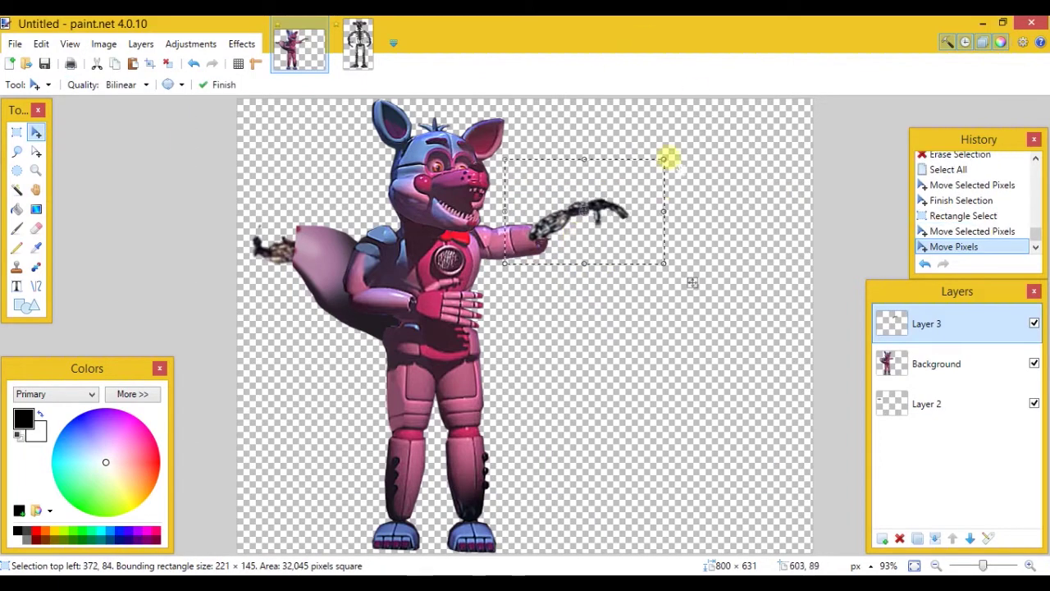
drag(668, 159, 600, 234)
drag(903, 324, 905, 386)
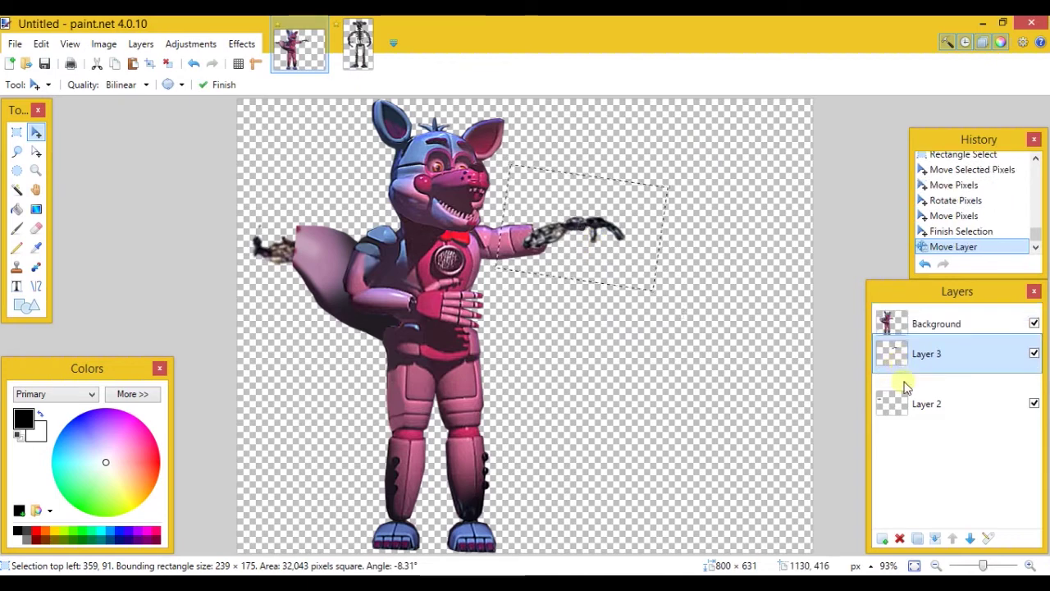
mouse_move(538, 256)
mouse_down()
mouse_move(579, 233)
mouse_move(539, 236)
mouse_move(528, 222)
mouse_move(562, 242)
mouse_up()
Step: Lasso and erase the surplus part of the endoskeleton arm near the elbow on Layer 3
click(16, 151)
key(Delete)
Step: Try to cut the 41 × 24 pixel lassoed area at the fox's elbow from Background, and undo the cut
click(907, 323)
key(ctrl+x)
key(ctrl+z)
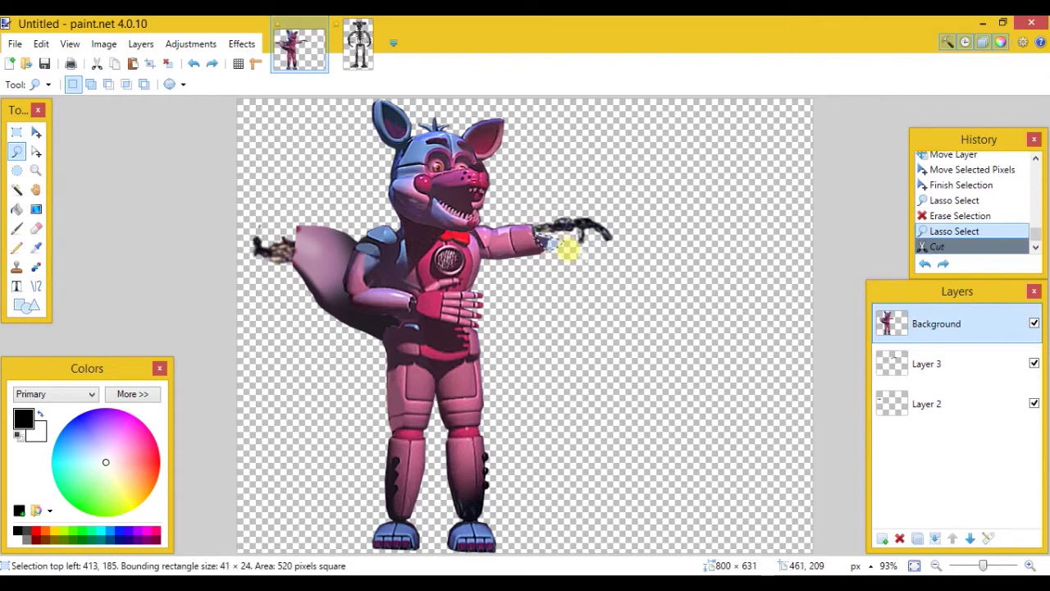
Step: Undo the lasso selection at the fox's elbow and shift the whole Background layer 5 pixels left and 5 pixels up
key(ctrl+z)
key(ctrl+z)
key(Delete)
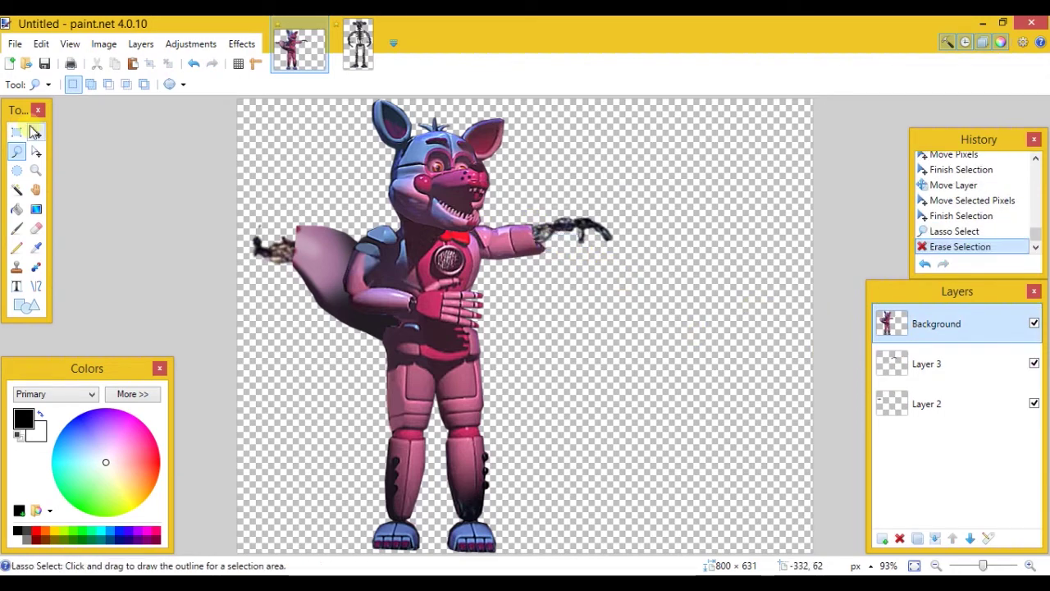
click(35, 132)
key(ctrl+a)
mouse_move(570, 261)
mouse_down()
mouse_move(579, 234)
mouse_move(587, 255)
mouse_up()
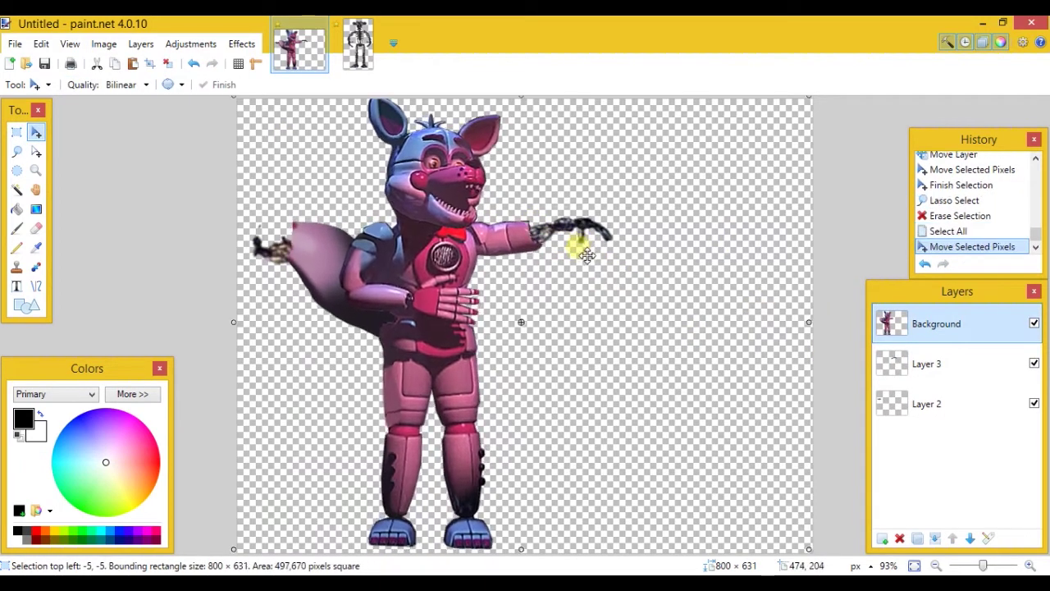
Step: Erase the fox's lower leg beneath the outstretched arm from Background with a 113 × 167 pixel selection, including the leftover knee pieces
click(16, 132)
drag(569, 382, 571, 382)
drag(447, 444, 513, 551)
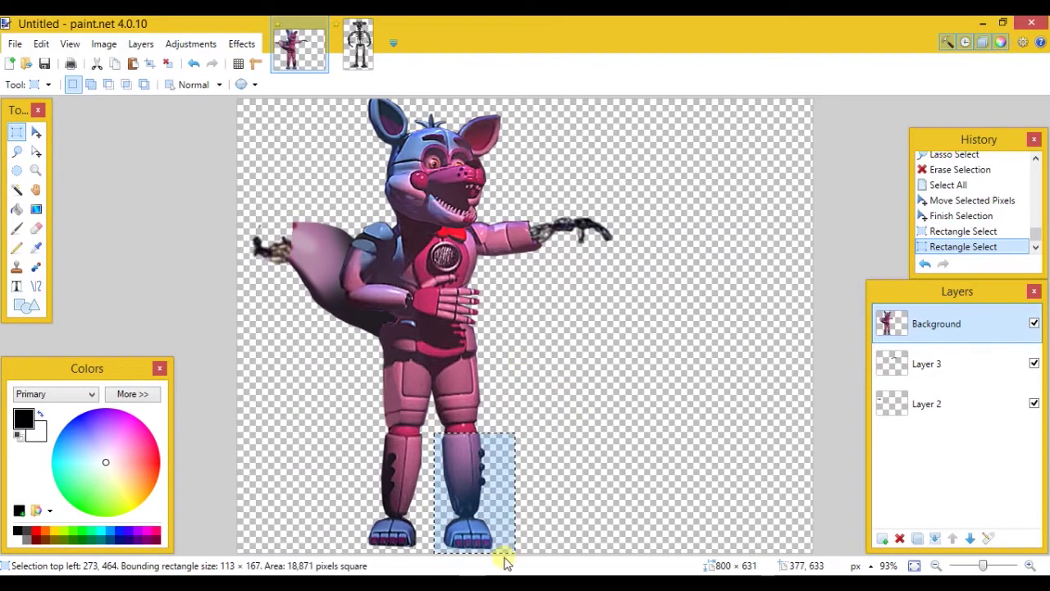
key(Delete)
mouse_move(445, 426)
mouse_down()
mouse_move(462, 441)
mouse_move(492, 440)
mouse_move(454, 432)
mouse_move(493, 456)
mouse_up()
key(Delete)
key(Delete)
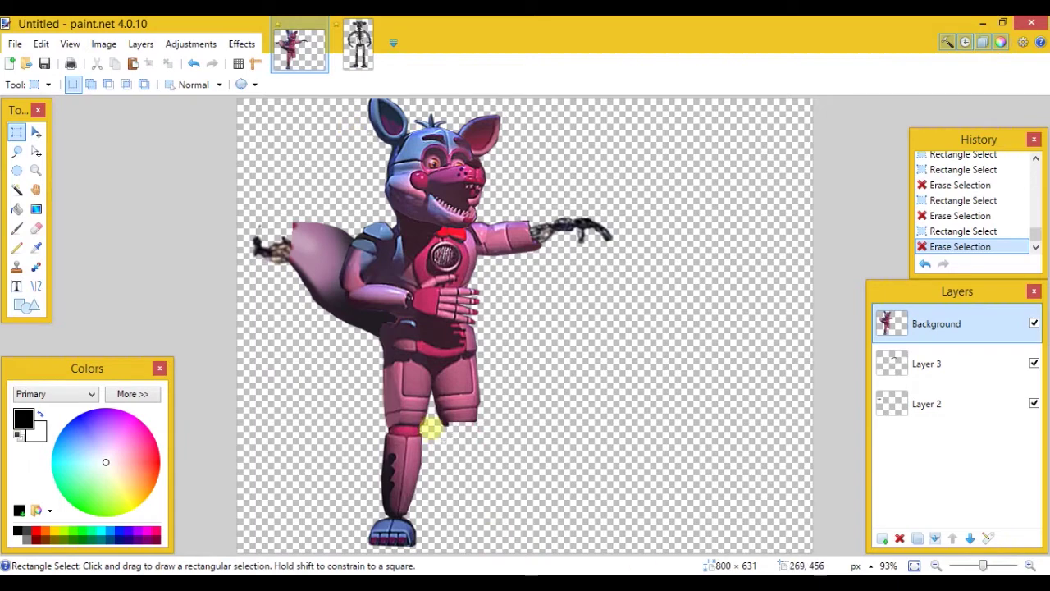
Step: Copy the 39 × 81 pixel area around the endoskeleton's lower leg and paste it into a new layer of the fox image
key(ctrl+Tab)
drag(537, 373, 569, 438)
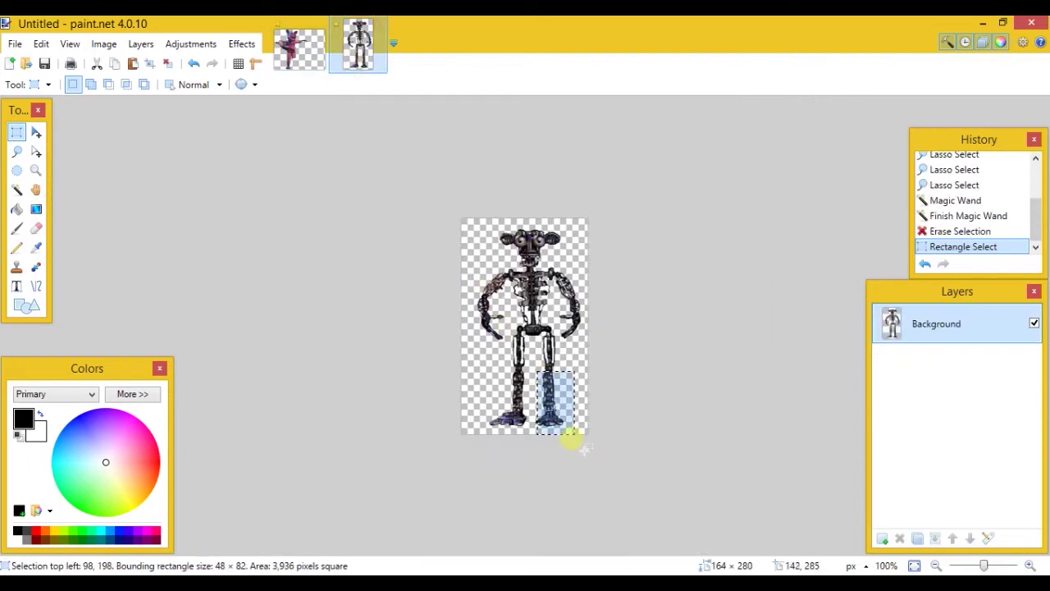
click(544, 389)
drag(532, 370, 563, 432)
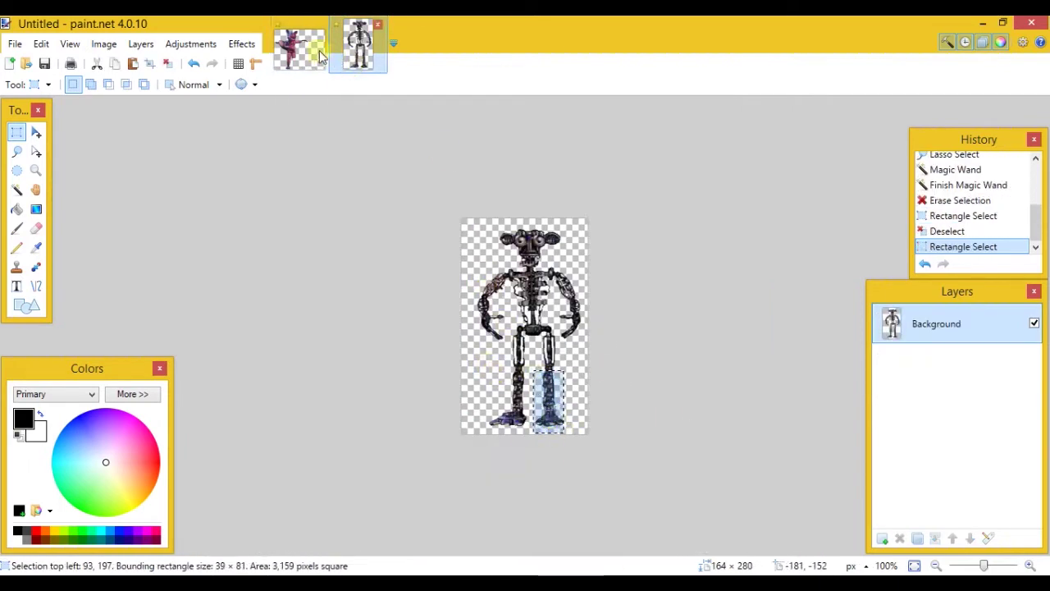
click(320, 55)
click(882, 537)
key(ctrl+v)
Step: Enlarge the pasted leg to 94 × 199 pixels, fit it below the fox's thigh, and place Layer 4 beneath Background
drag(324, 284, 461, 527)
drag(673, 194, 998, 398)
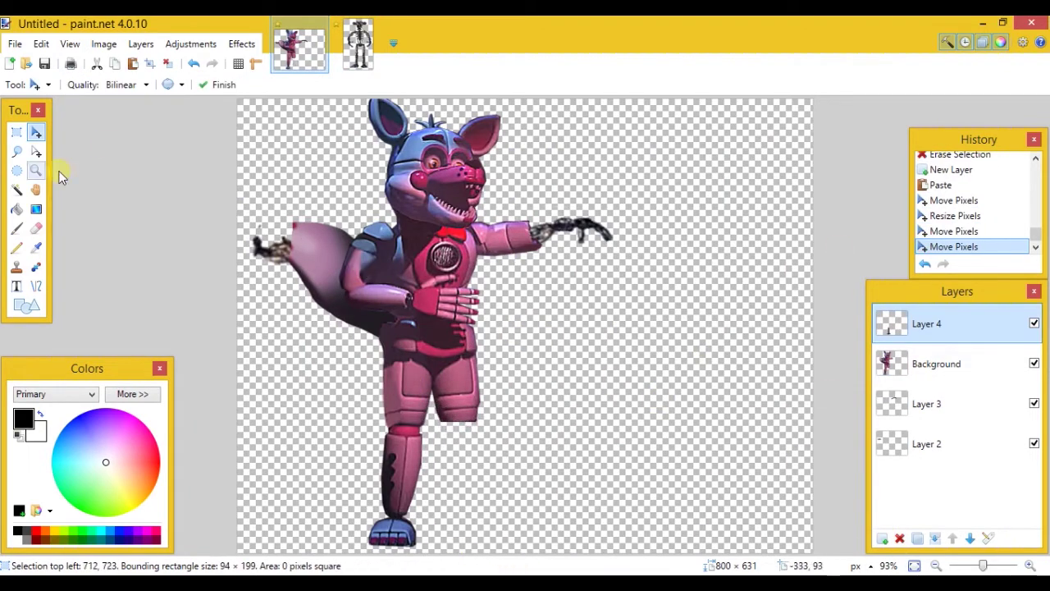
key(ctrl+z)
drag(915, 326, 916, 366)
click(16, 133)
drag(269, 331, 278, 333)
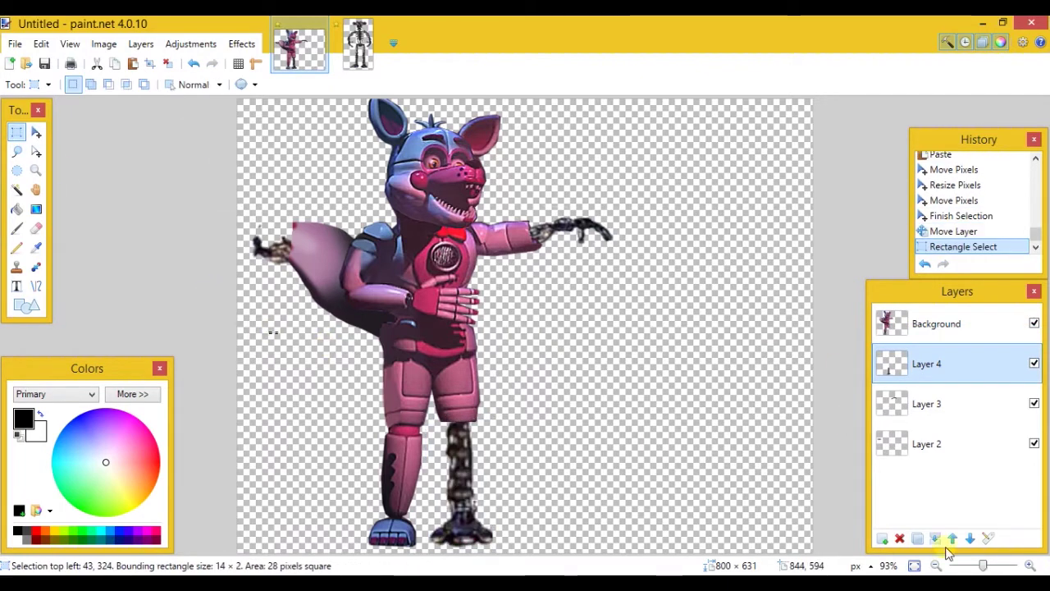
Step: Copy the 31 × 41 pixel area around the endoskeleton's ear and return to the fox image
click(937, 565)
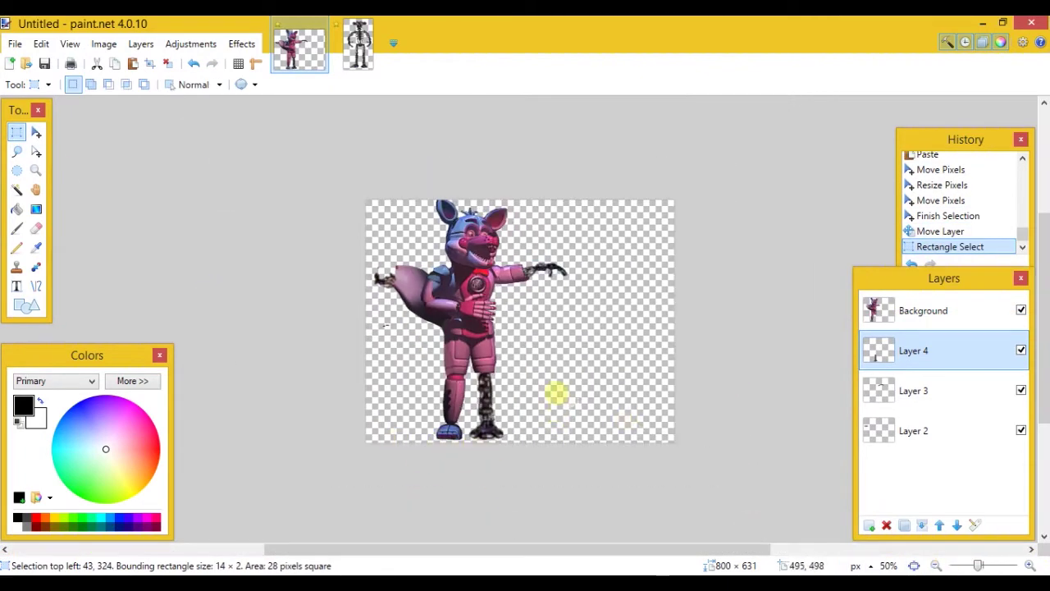
click(358, 45)
drag(544, 225, 567, 257)
click(300, 50)
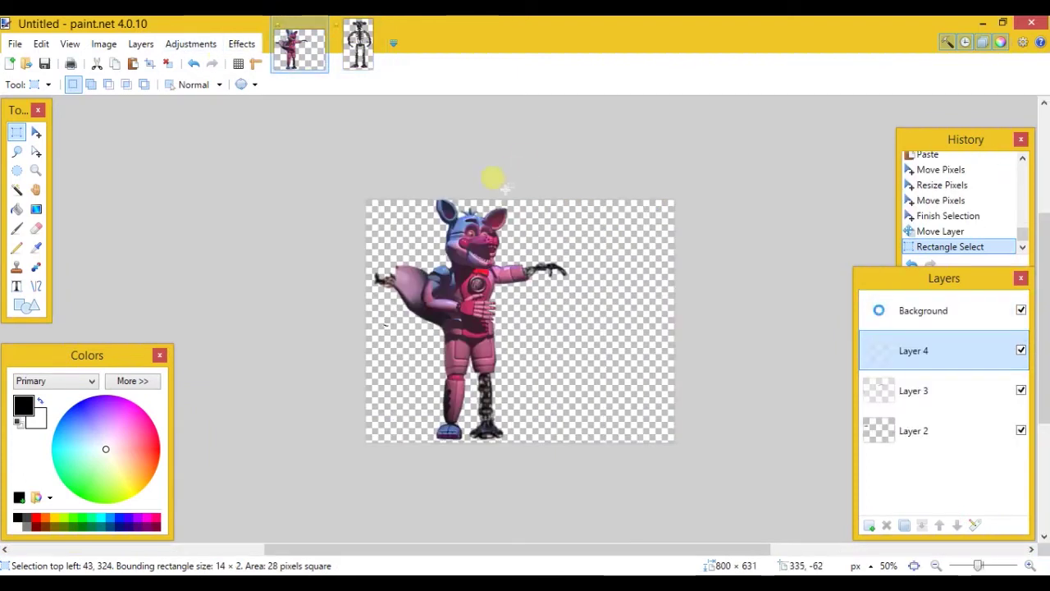
Step: Lasso a 108 × 90 pixel area around the fox's pink ear and erase it from Background
key(s)
mouse_move(485, 207)
mouse_down()
mouse_move(519, 189)
mouse_move(488, 184)
mouse_up()
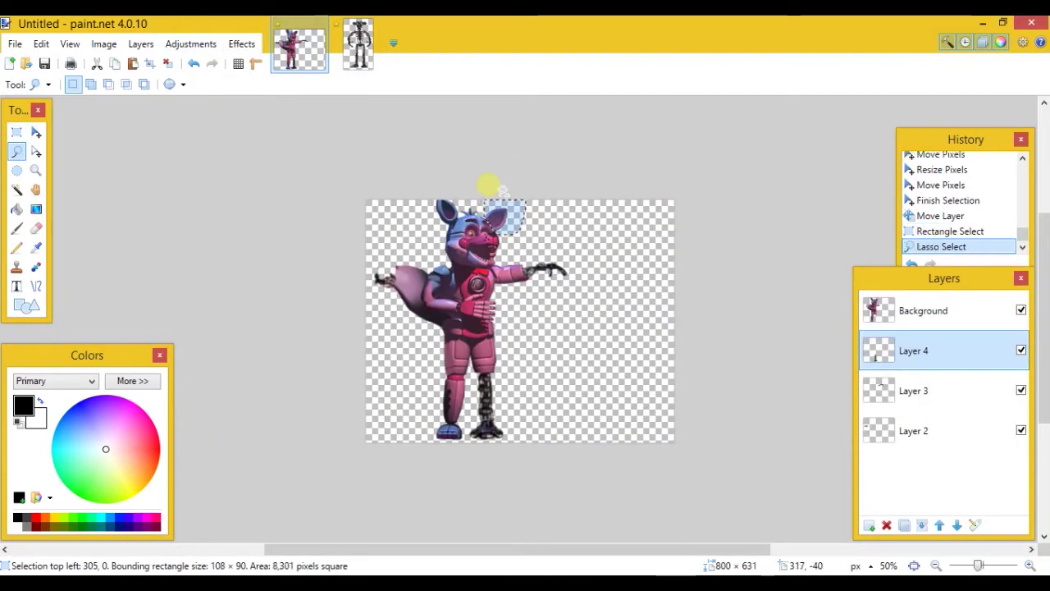
key(Delete)
click(863, 314)
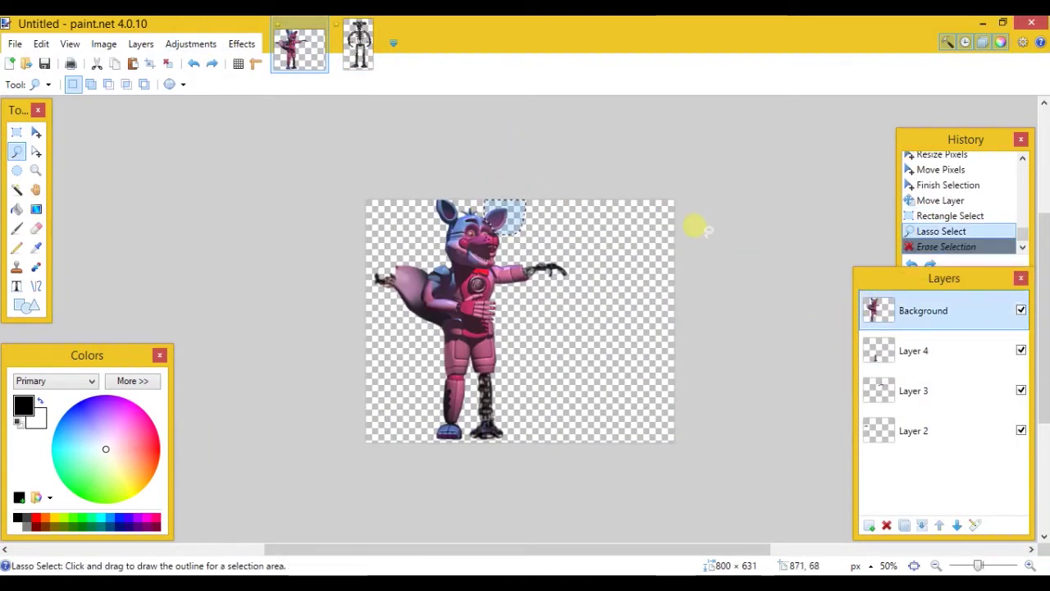
key(Delete)
Step: Paste the endoskeleton ear enlarged to 85 × 85 pixels and transfer it to a new layer
key(ctrl+v)
mouse_move(419, 204)
mouse_down()
mouse_move(441, 186)
mouse_move(484, 231)
mouse_move(532, 245)
mouse_move(538, 226)
mouse_up()
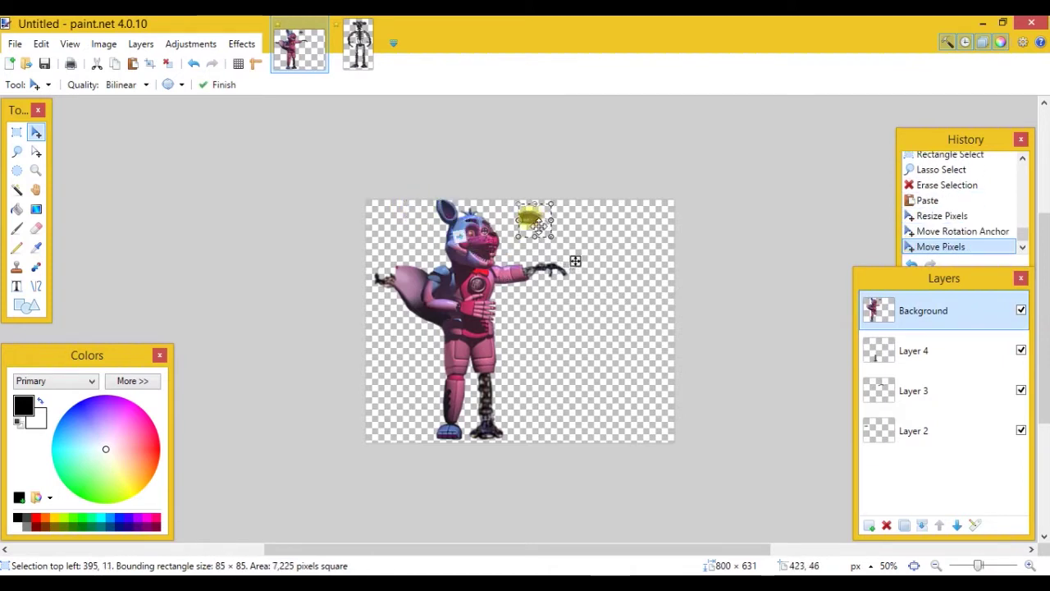
key(ctrl+x)
click(869, 525)
key(ctrl+v)
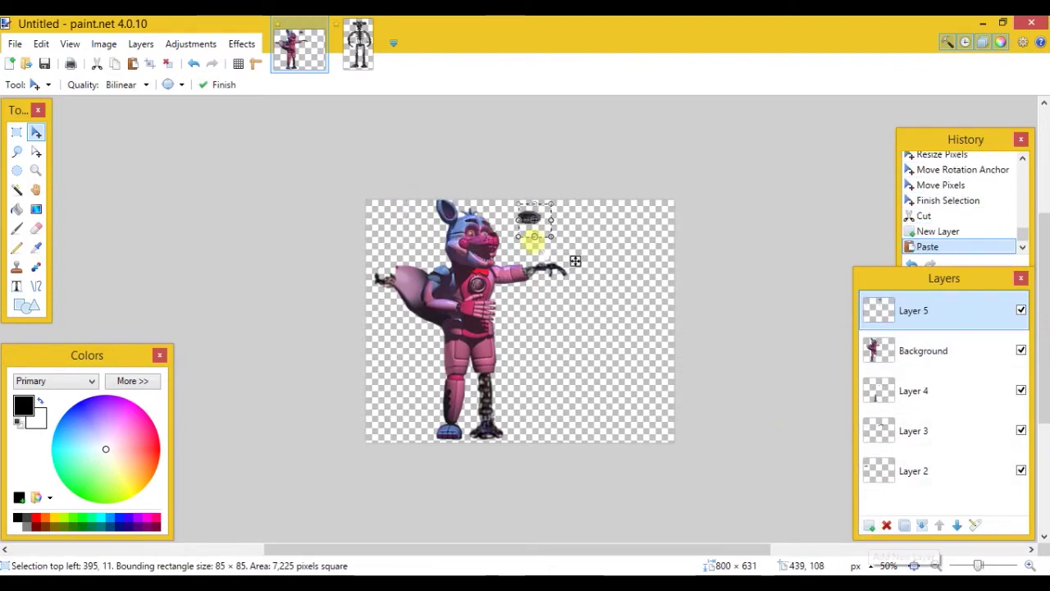
Step: Rotate the endoskeleton ear, fit it where the fox's ear was erased, and place Layer 5 beneath Background
drag(574, 260, 565, 193)
drag(567, 309, 531, 302)
drag(881, 313, 879, 353)
click(18, 133)
click(383, 232)
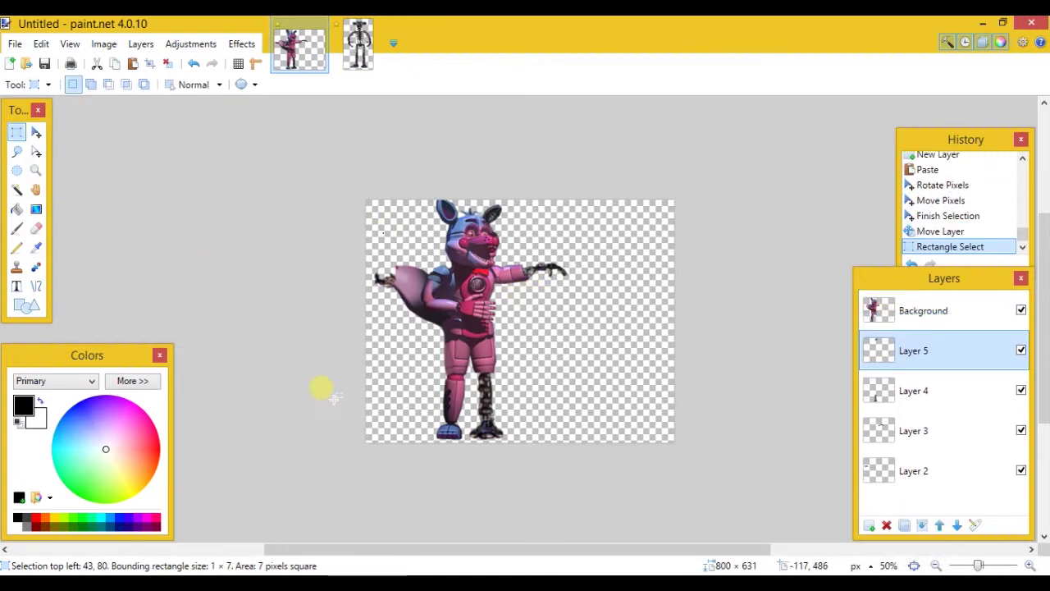
Step: Copy the endoskeleton's torso from the other image and paste it into a new layer of the fox image
key(ctrl+Tab)
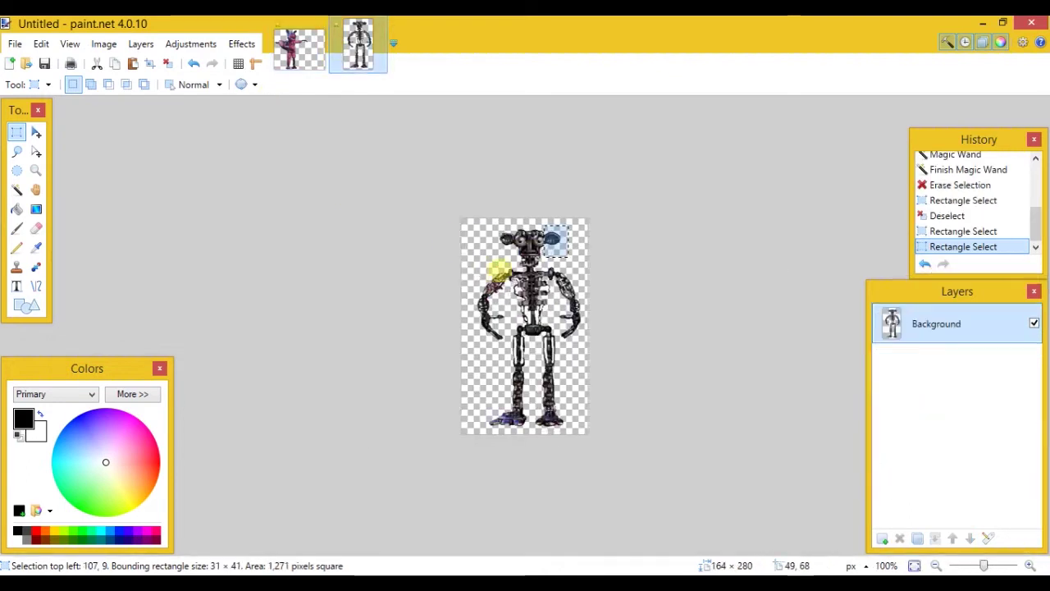
key(ctrl+c)
key(ctrl+Tab)
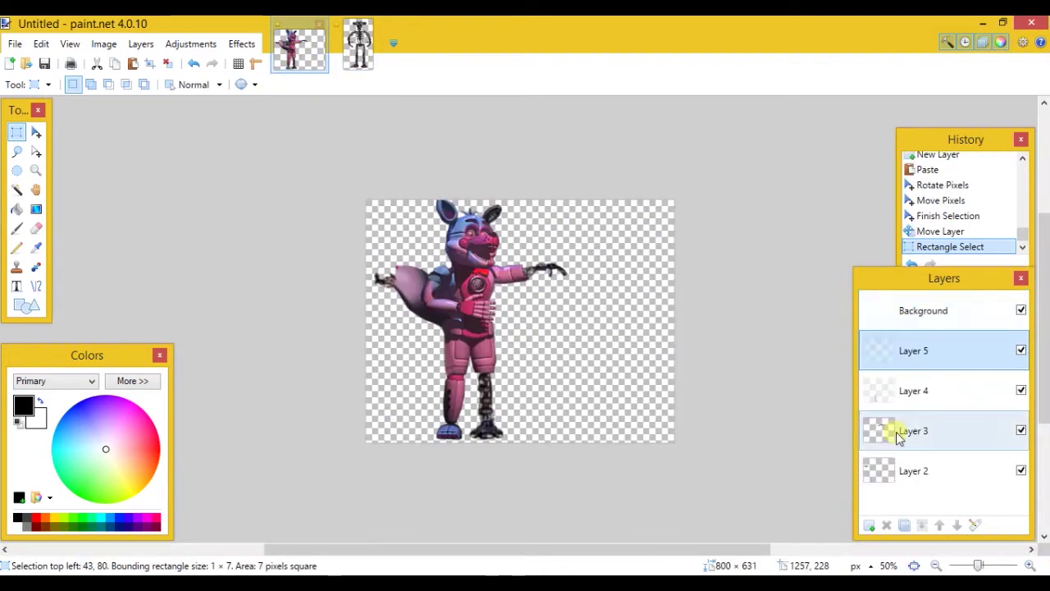
click(869, 525)
key(ctrl+v)
Step: Enlarge the endoskeleton torso on Layer 6 to 121 × 199 pixels and position it behind the fox's chest
drag(415, 256, 464, 306)
key(ctrl+x)
key(ctrl+z)
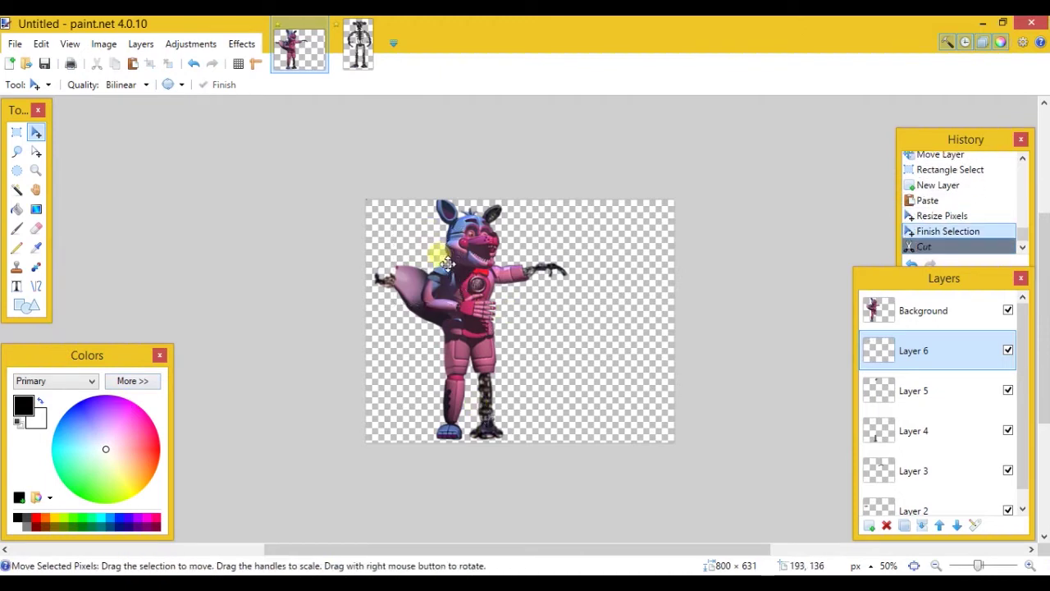
drag(437, 253, 457, 312)
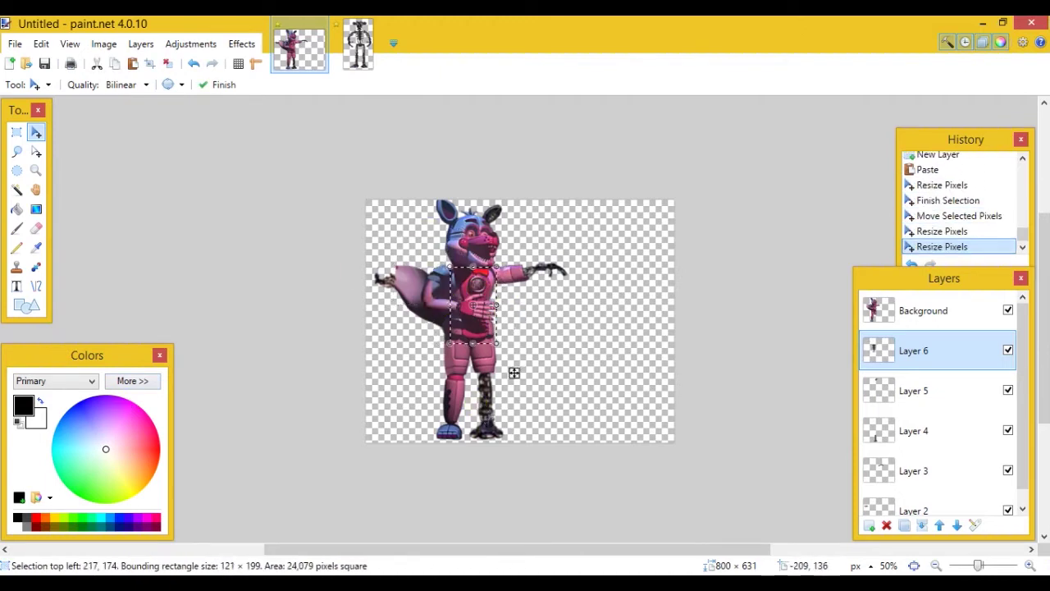
Step: Erase a hole in the fox's chest on Background with a 20 pixel eraser to expose the endoskeleton torso
click(37, 228)
click(166, 84)
click(169, 269)
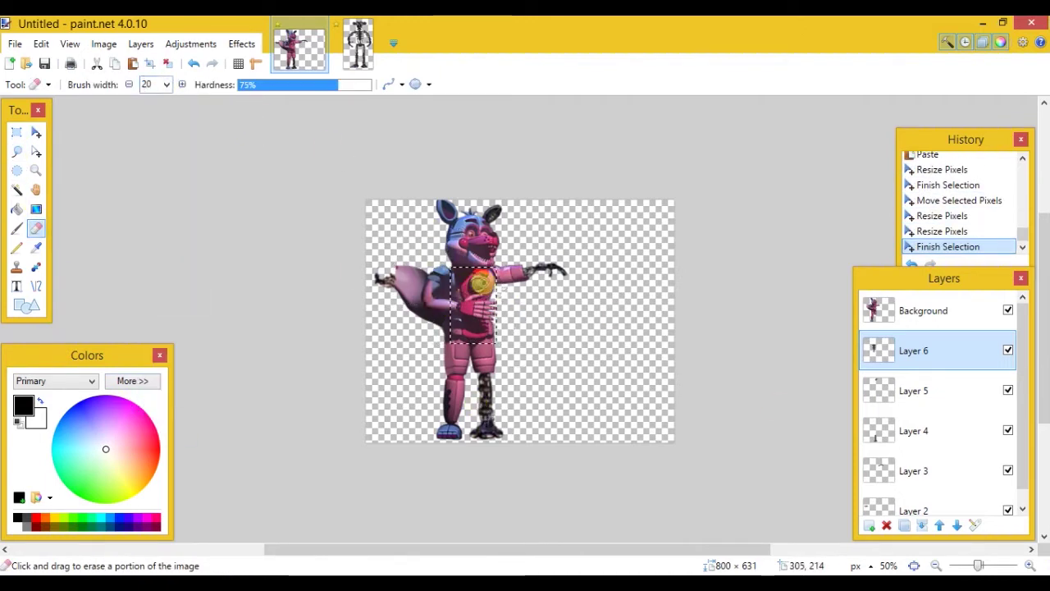
key(alt+Page_Up)
drag(475, 285, 472, 292)
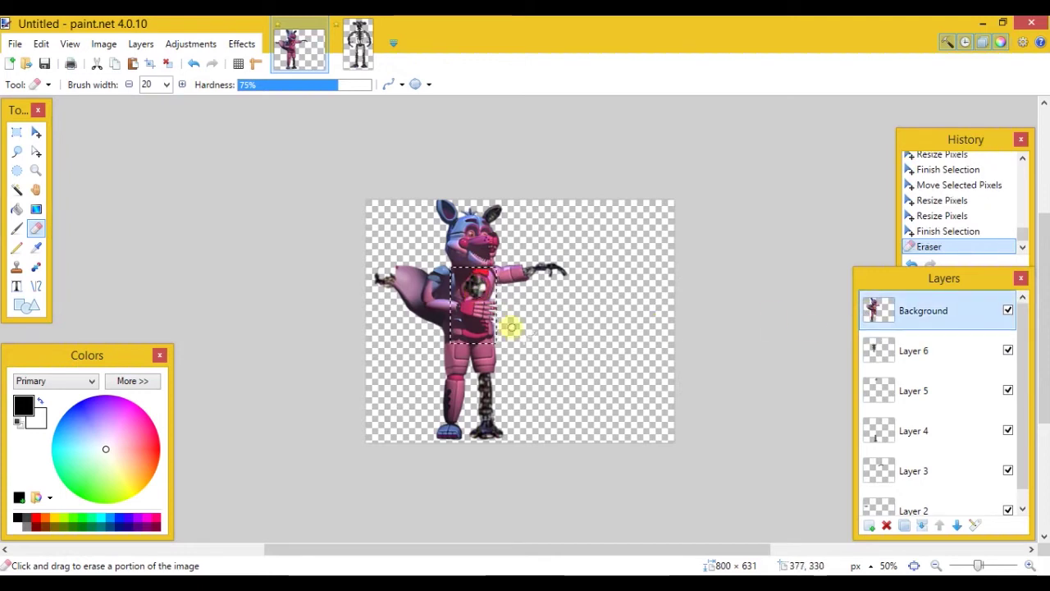
Step: Add a new layer beneath Layer 6 and paint black behind the hole in the fox's chest
key(s)
key(ctrl+d)
click(869, 525)
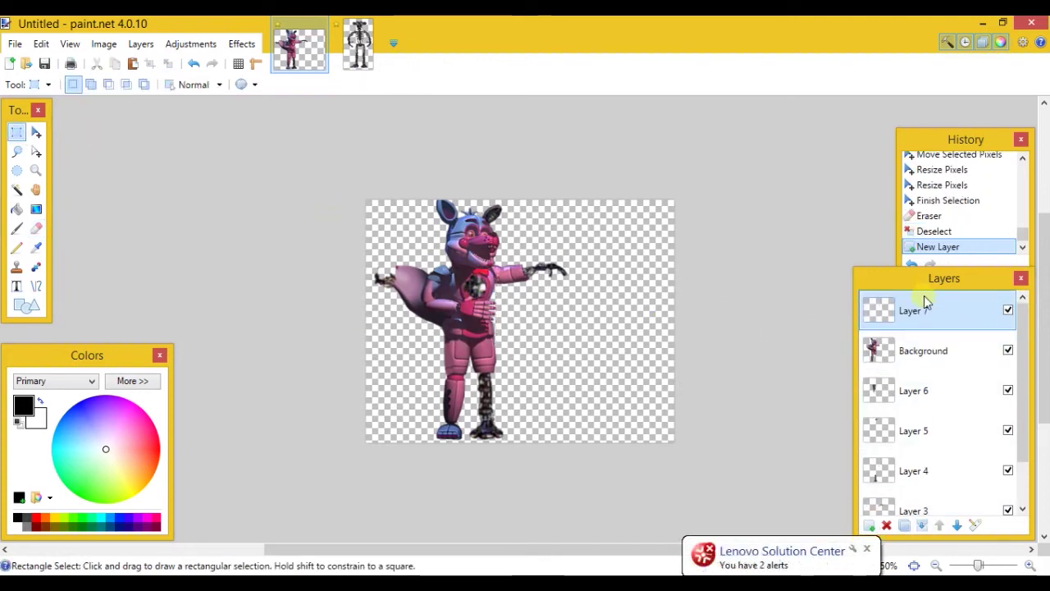
drag(926, 300, 942, 394)
key(b)
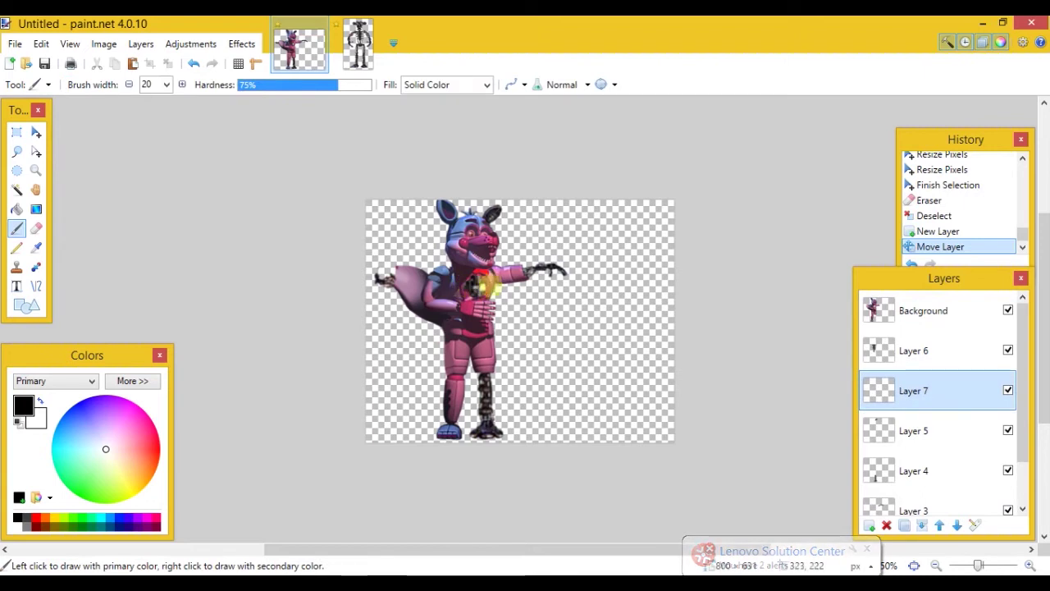
drag(490, 285, 483, 288)
Step: Erase the light area of the torso on Layer 6 inside the chest hole using a Magic Wand selection at 50% tolerance
click(18, 193)
click(876, 350)
click(484, 287)
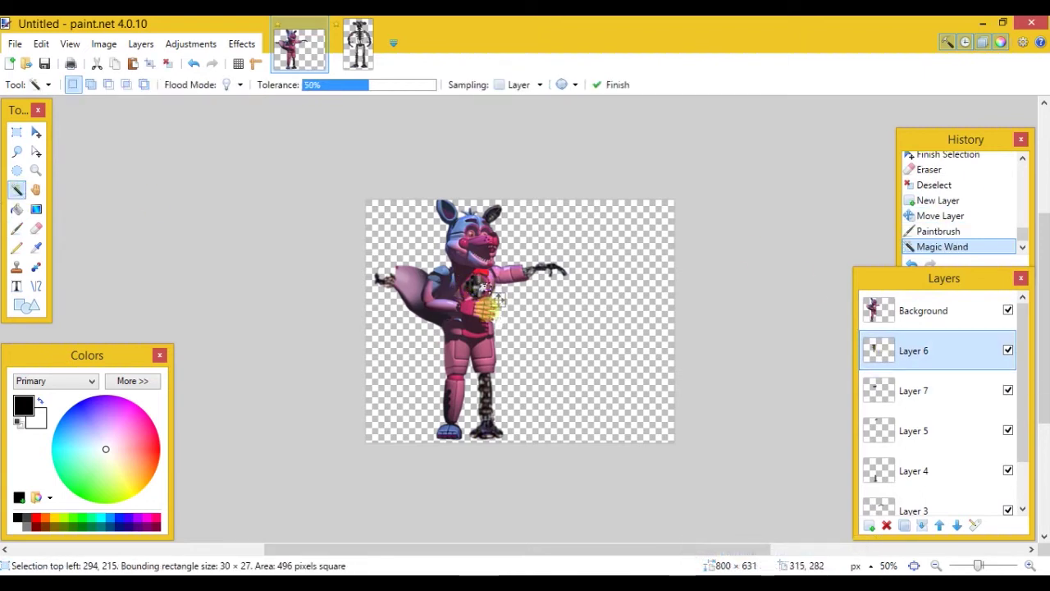
key(Delete)
key(m)
click(537, 273)
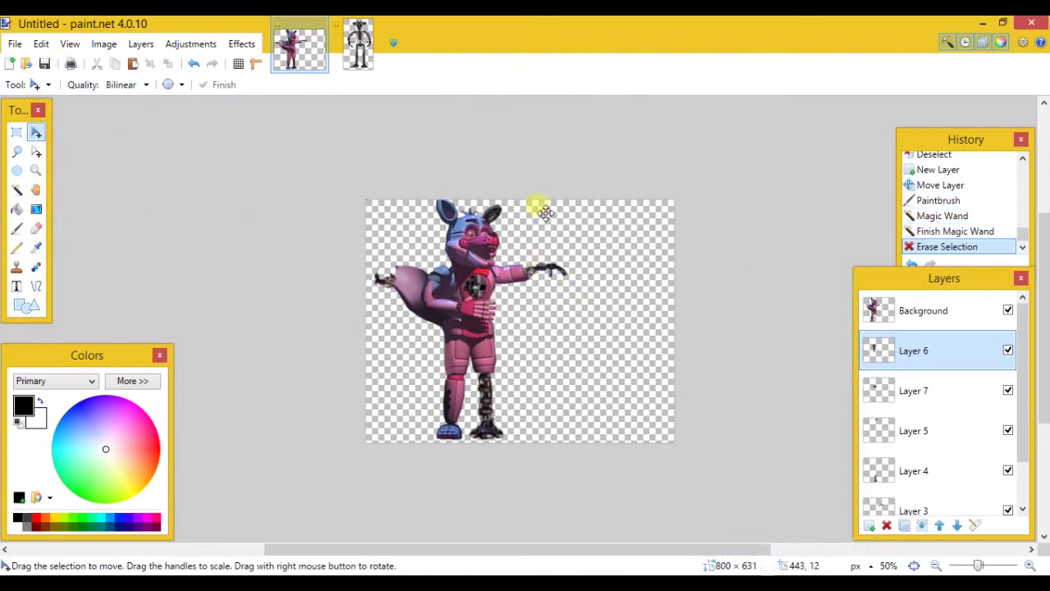
Step: Copy a 30 × 38 pixel section of the endoskeleton's leg and paste it onto Layer 4 of the fox image
click(357, 45)
key(s)
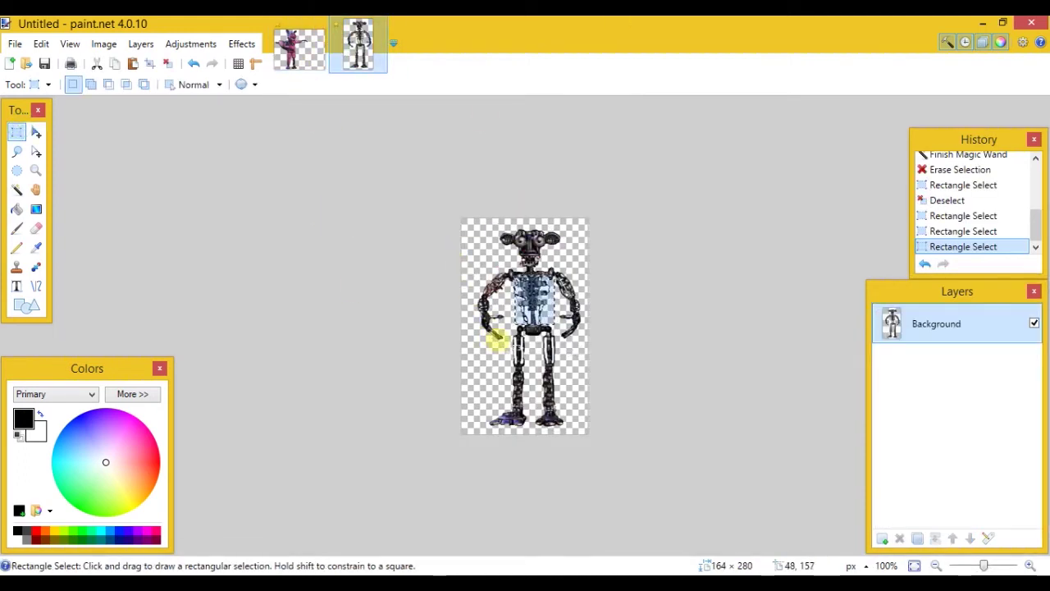
drag(502, 339, 518, 382)
click(299, 45)
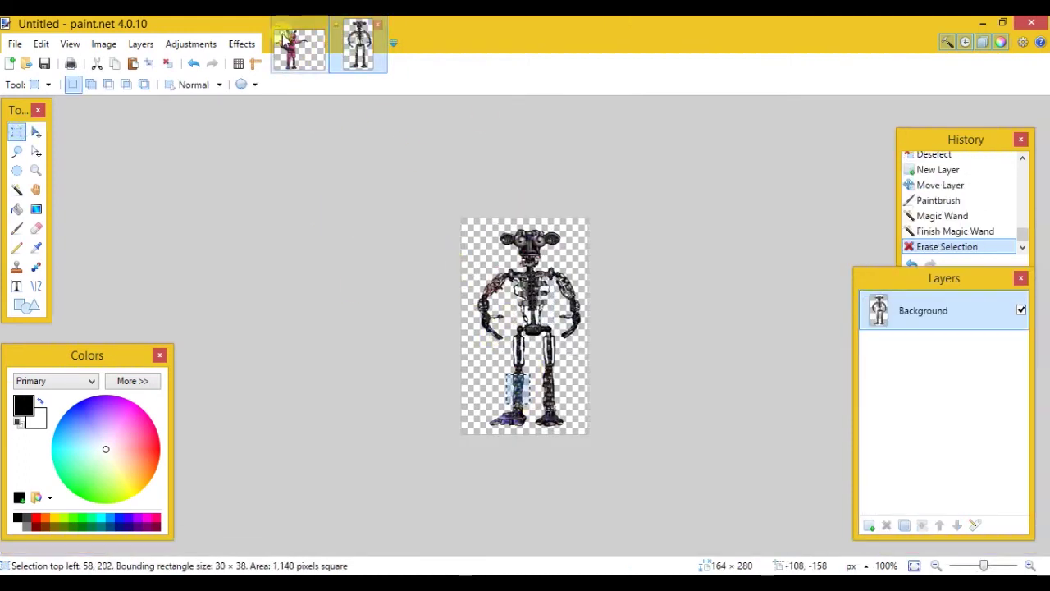
click(879, 435)
key(ctrl+v)
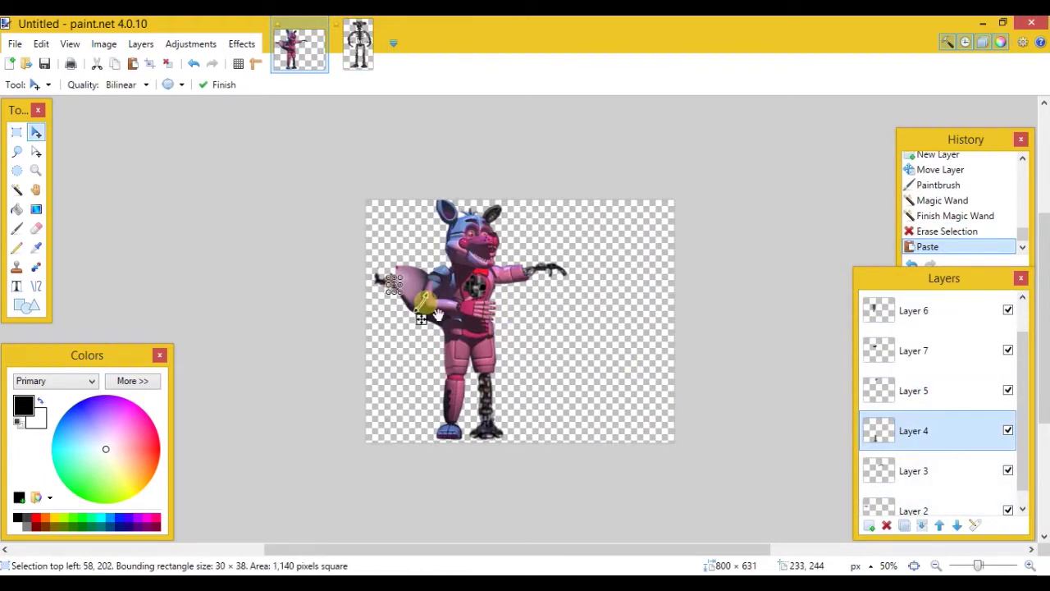
Step: Enlarge the pasted leg section to 72 × 138 pixels, position it behind the fox's intact leg's thigh, and deselect it
drag(412, 324, 463, 415)
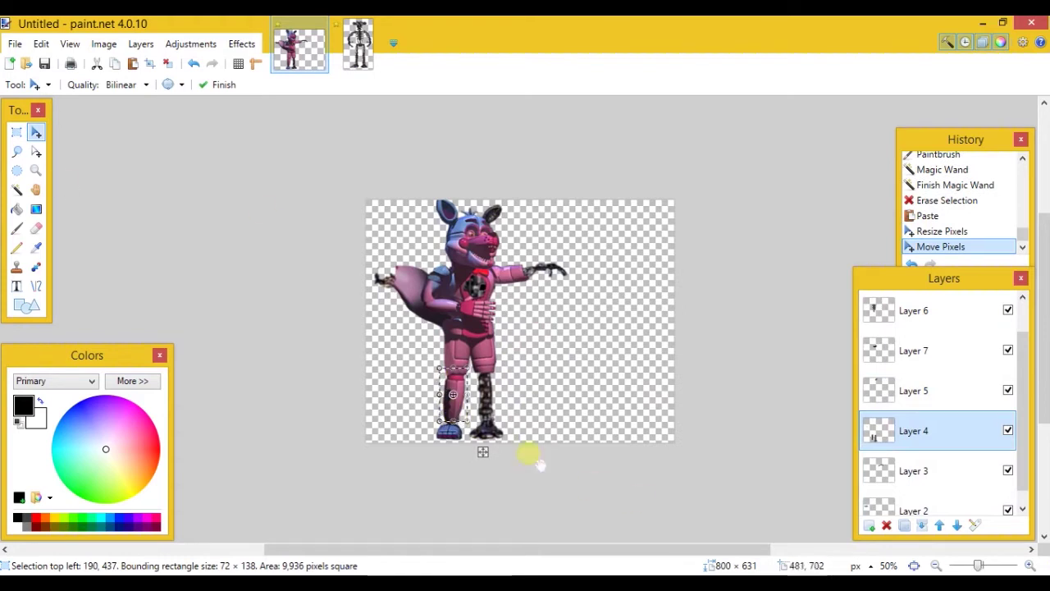
drag(469, 372, 467, 374)
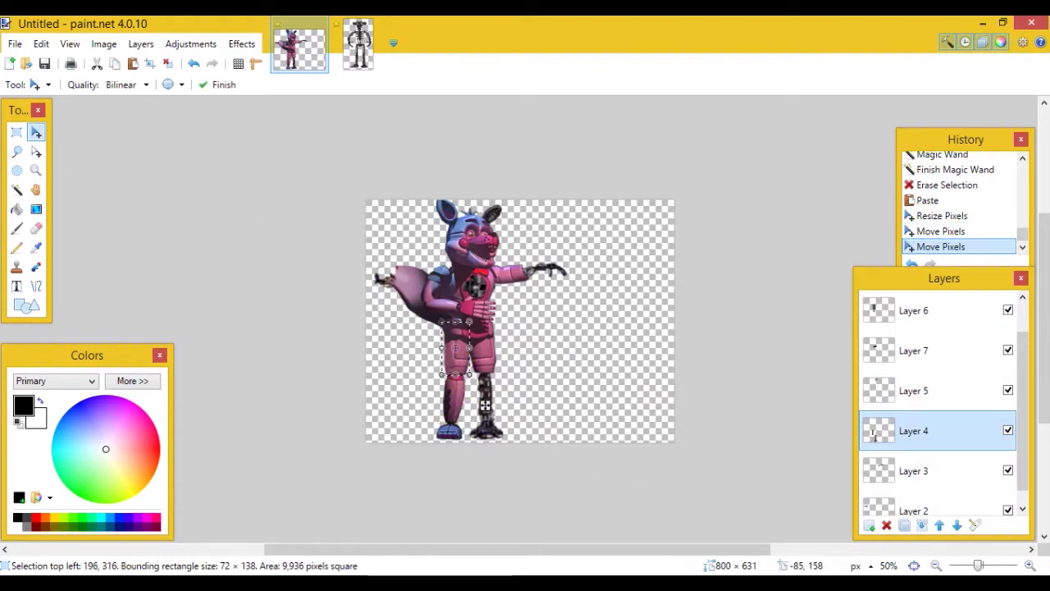
click(191, 256)
Step: Erase a hole in the thigh of the fox's intact leg on Background with the 20 pixel eraser
click(36, 228)
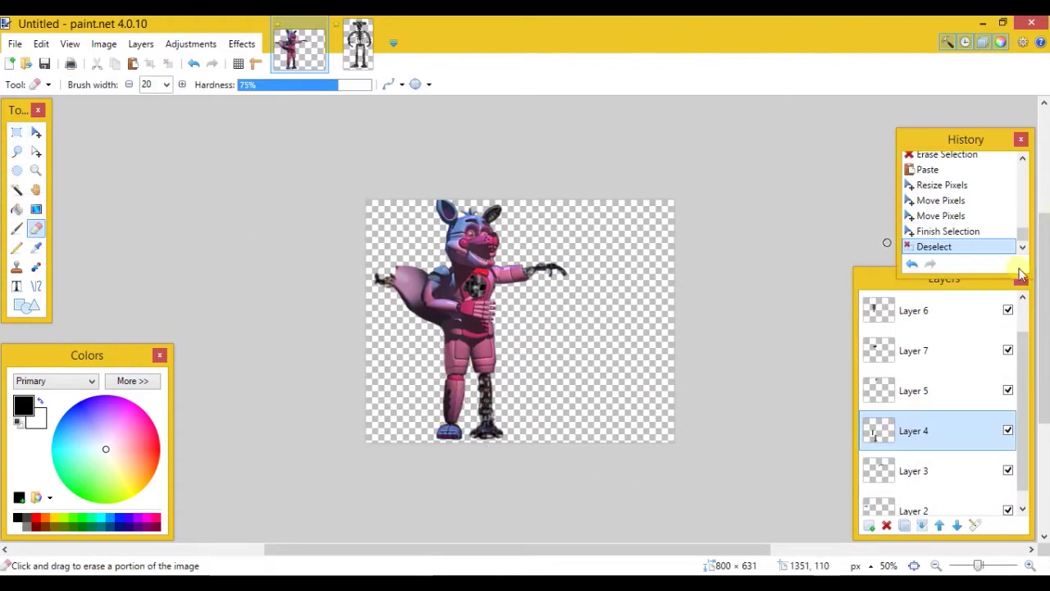
scroll(952, 310, up, 1)
click(951, 310)
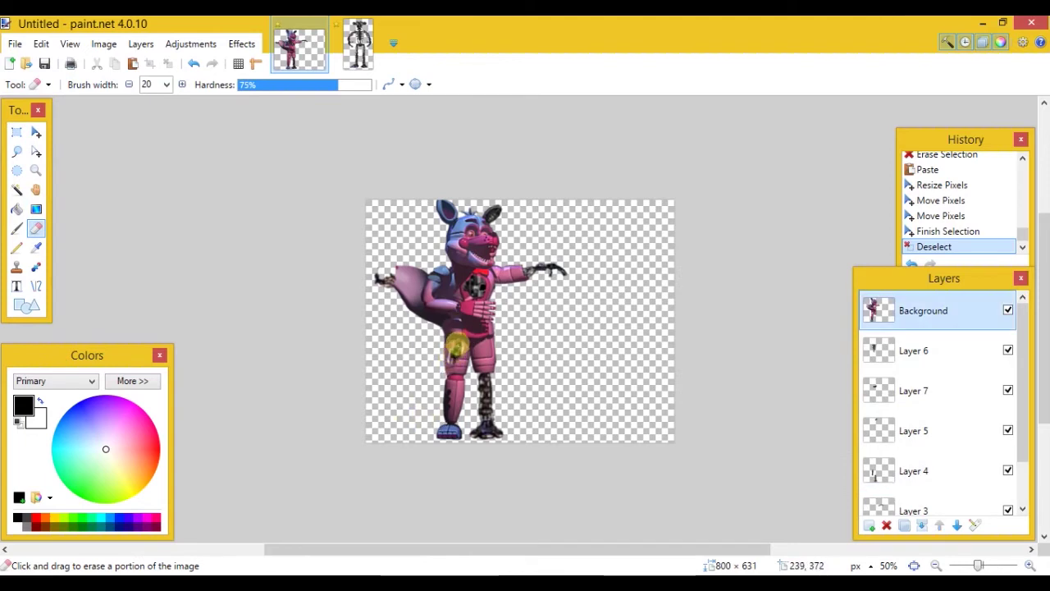
mouse_move(457, 348)
mouse_down()
mouse_move(465, 339)
mouse_move(461, 350)
mouse_up()
Step: Paint black behind the hole in the fox's thigh on Layer 3 with the 20 pixel Paintbrush
click(16, 228)
click(913, 391)
key(ctrl+z)
click(952, 471)
click(943, 509)
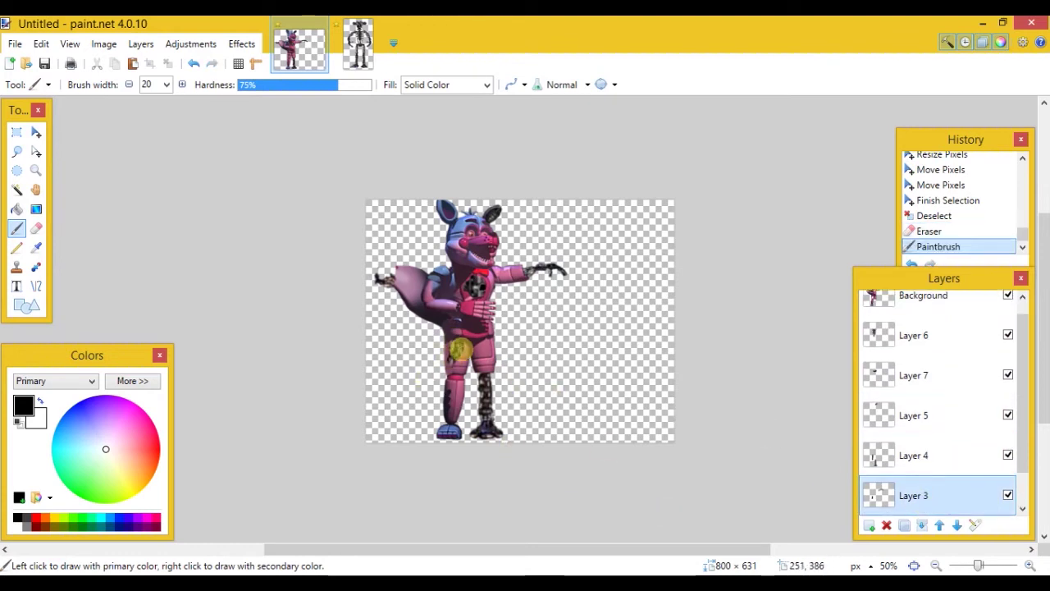
key(s)
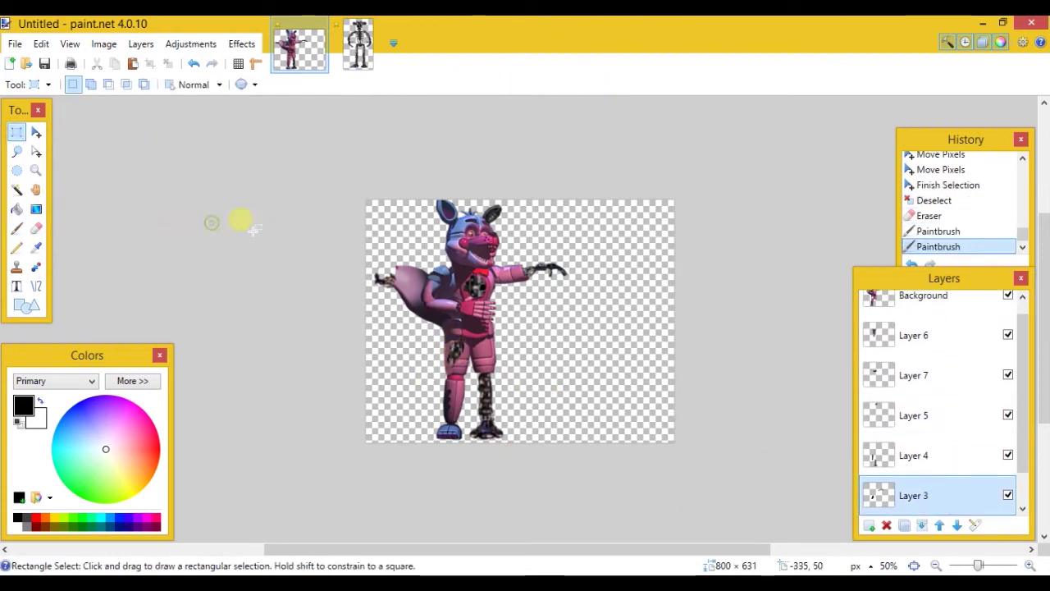
Step: Copy one of the endoskeleton's eyes from the endoskeleton image using an elliptical selection
click(357, 45)
click(36, 132)
click(36, 171)
click(94, 275)
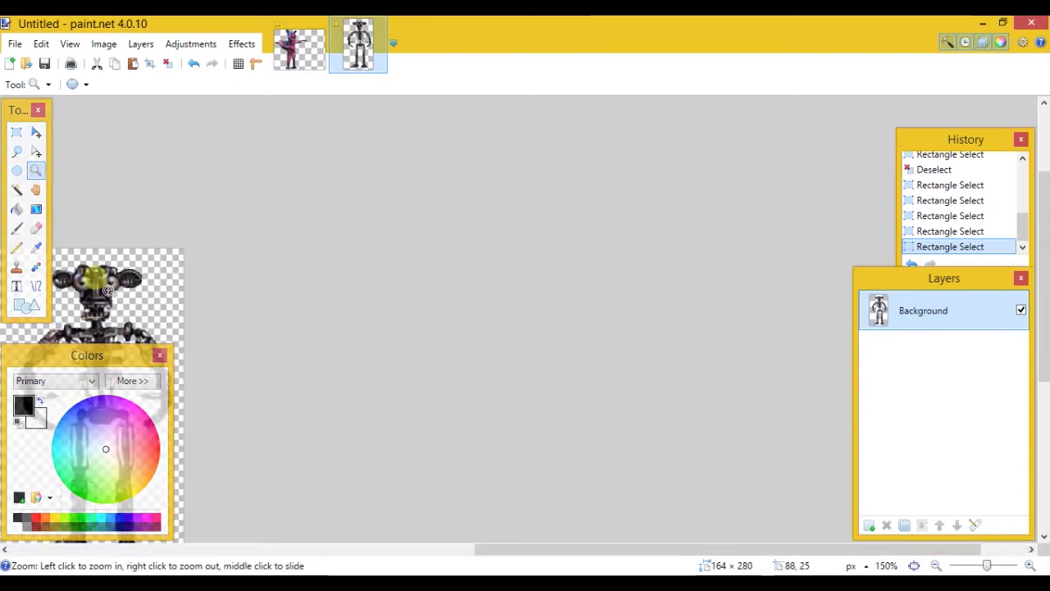
click(94, 266)
click(93, 256)
click(93, 255)
click(17, 170)
drag(256, 322, 293, 254)
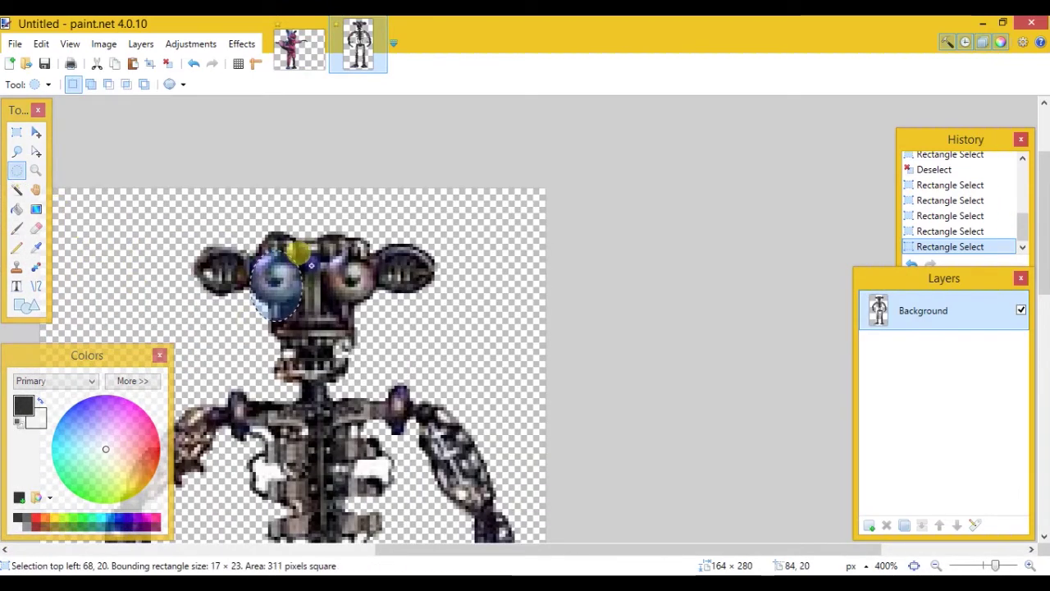
drag(243, 313, 304, 266)
drag(227, 314, 245, 302)
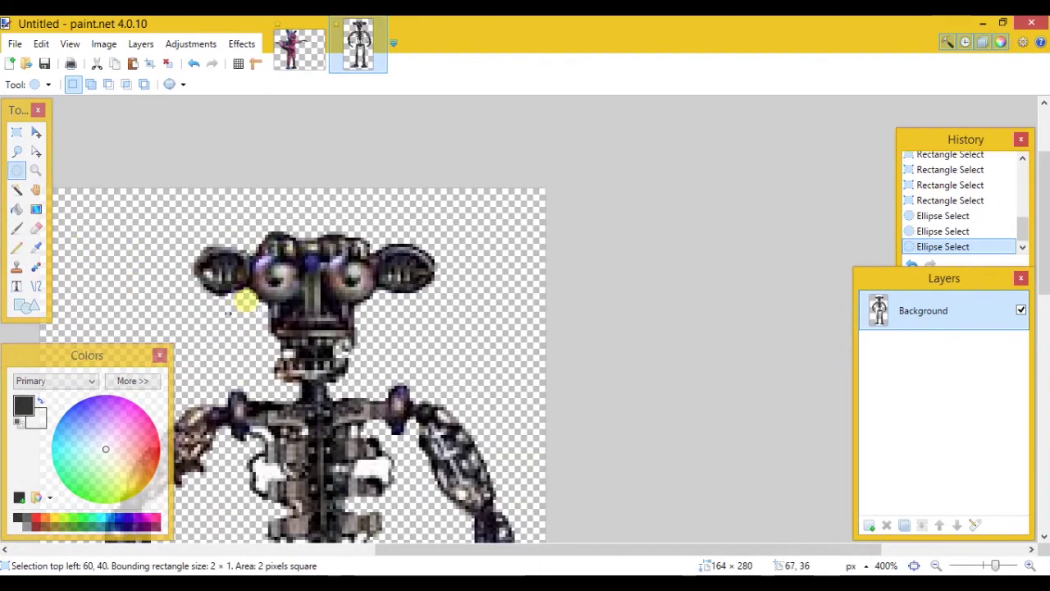
Step: Add a new layer to the fox image and place it directly beneath Background
key(ctrl+Tab)
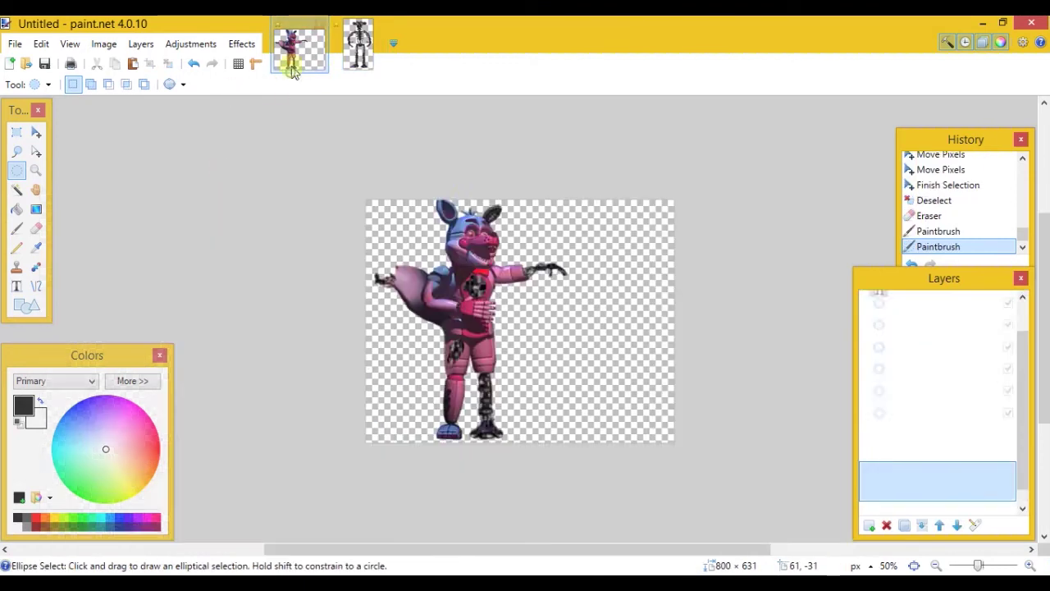
scroll(871, 367, up, 2)
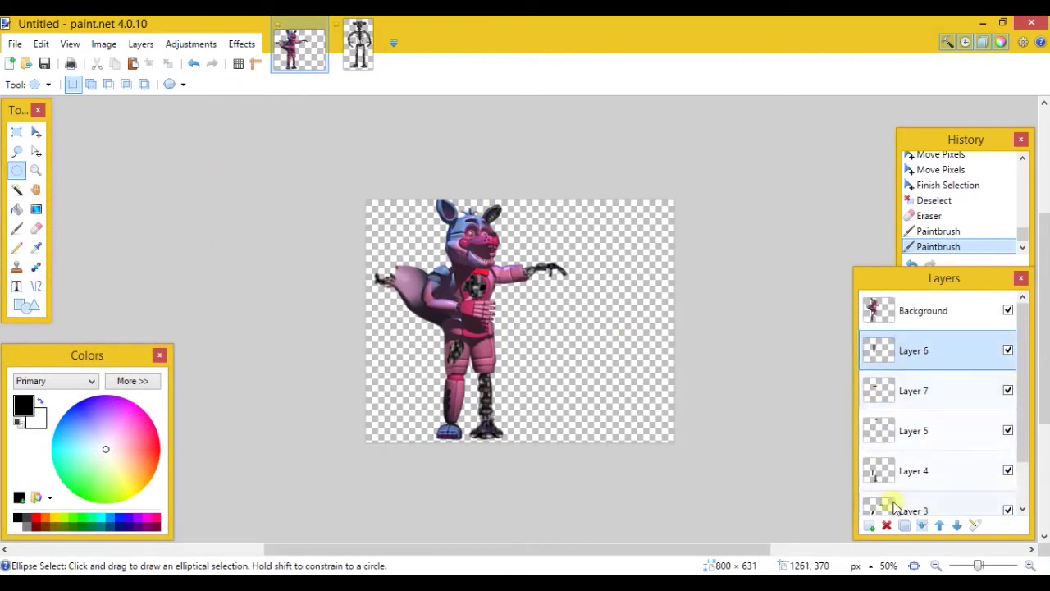
click(870, 525)
drag(877, 492, 907, 328)
scroll(1010, 328, up, 1)
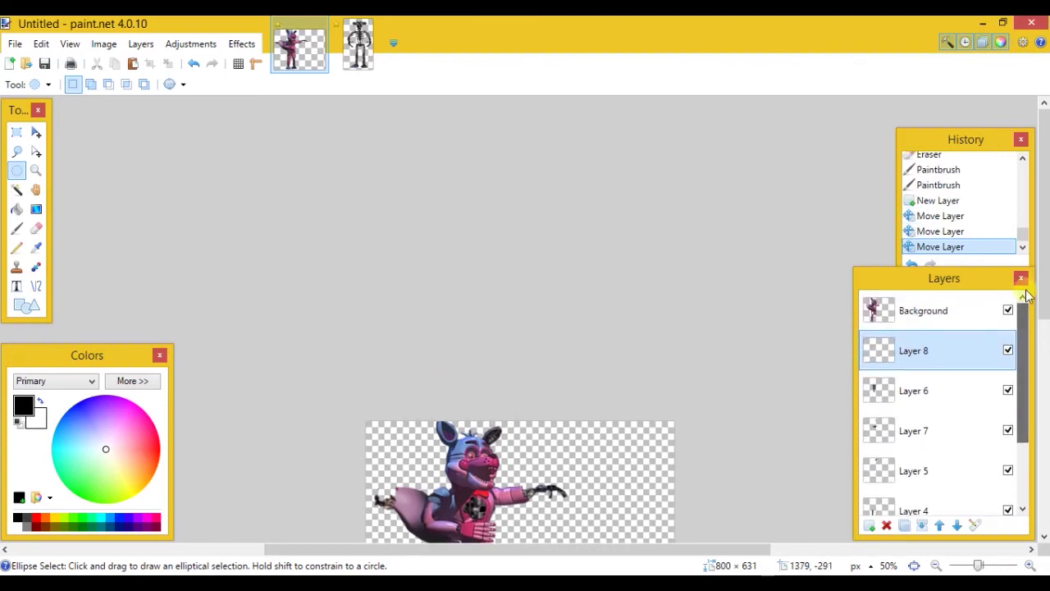
Step: Paste the endoskeleton eye at 41 × 46 pixels over the fox's eye and move its layer above Background
key(ctrl+v)
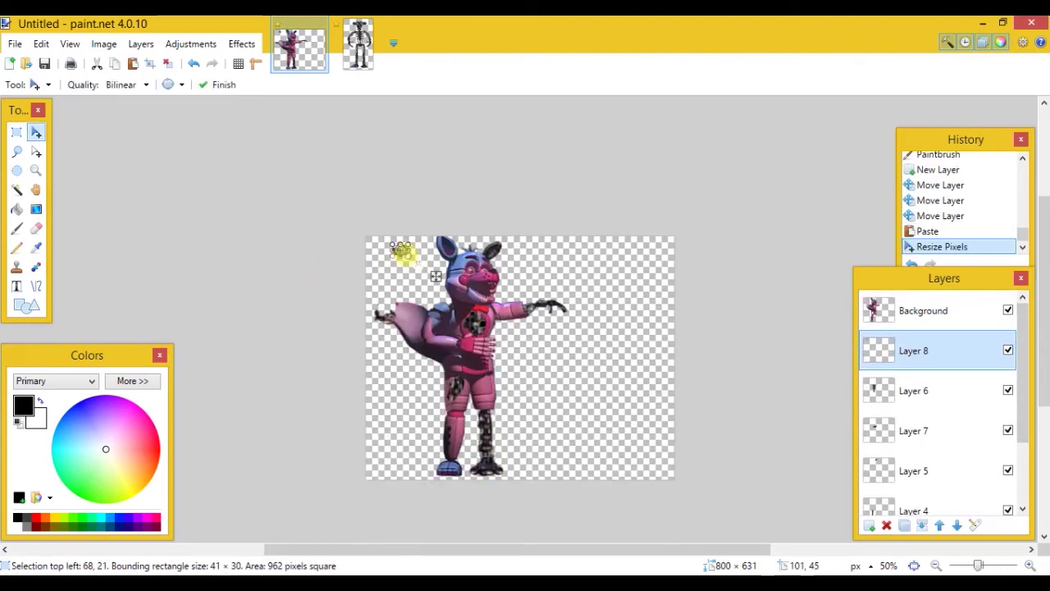
drag(436, 277, 531, 298)
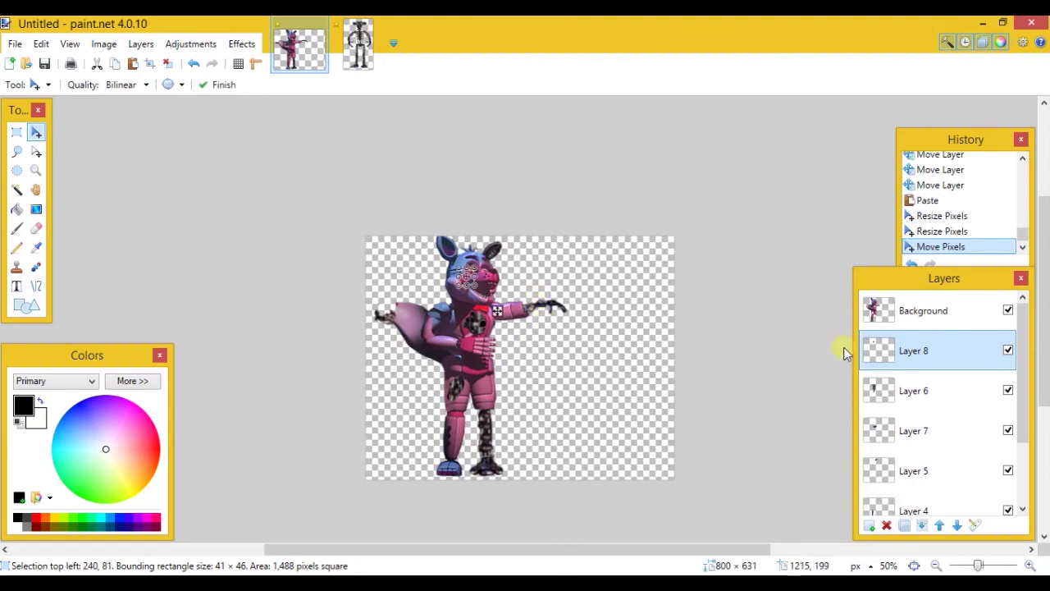
drag(877, 350, 878, 310)
drag(502, 271, 502, 277)
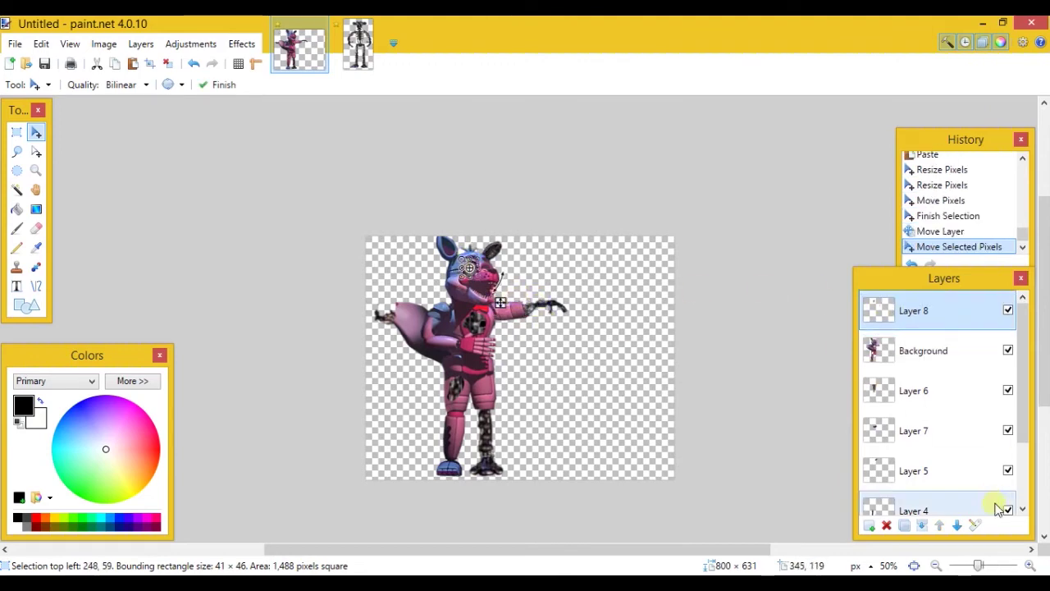
Step: Shrink the pasted eye to about 23 × 23 pixels, fit it inside the fox's eye socket, and deselect it
click(1030, 565)
click(1029, 565)
click(1030, 565)
scroll(355, 263, up, 3)
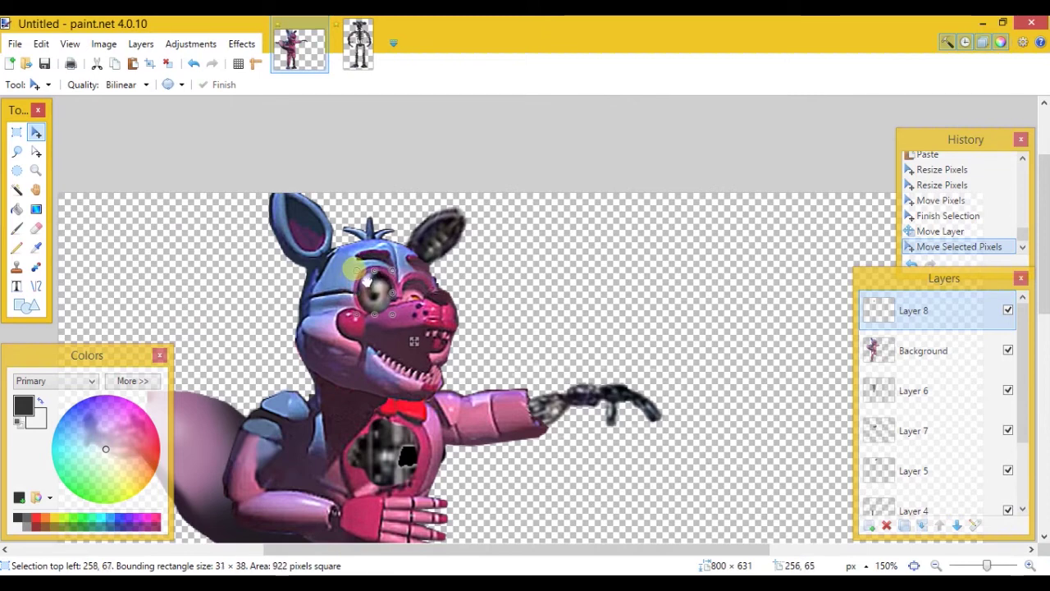
drag(354, 268, 355, 266)
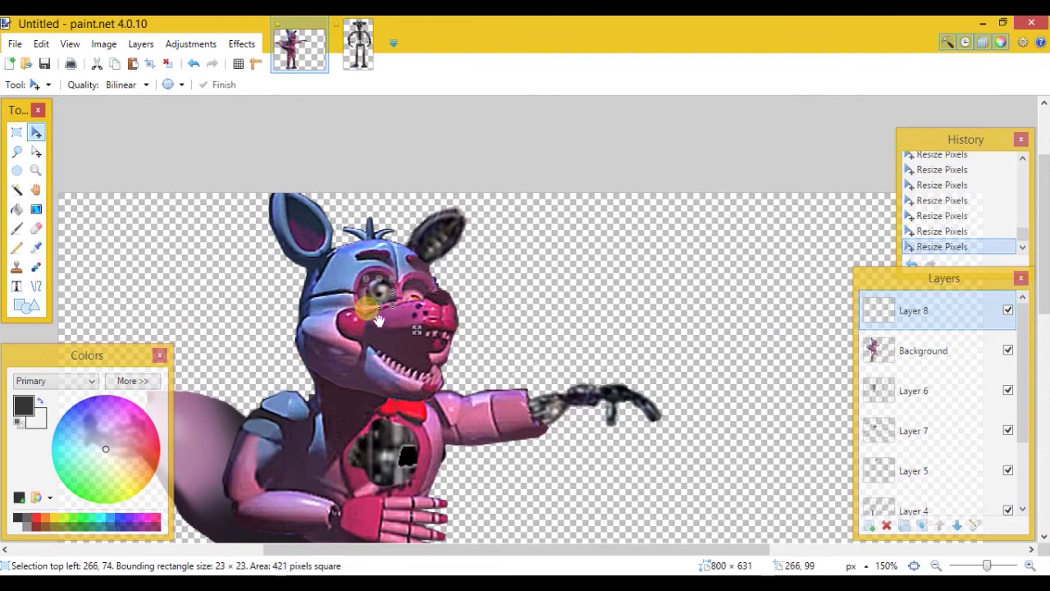
drag(361, 306, 363, 309)
click(17, 132)
click(596, 469)
click(936, 566)
scroll(522, 371, down, 2)
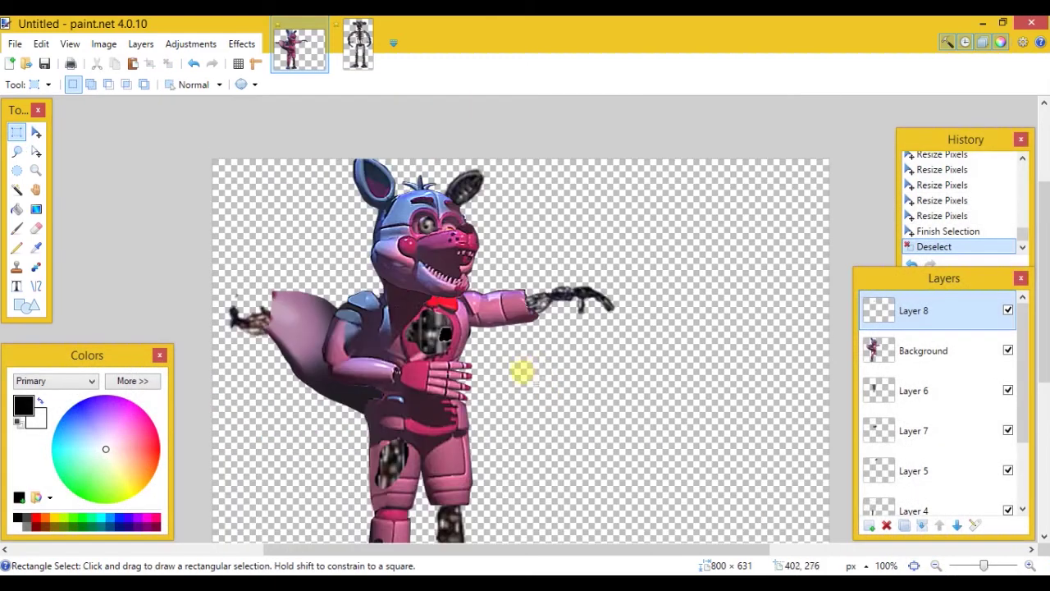
click(936, 566)
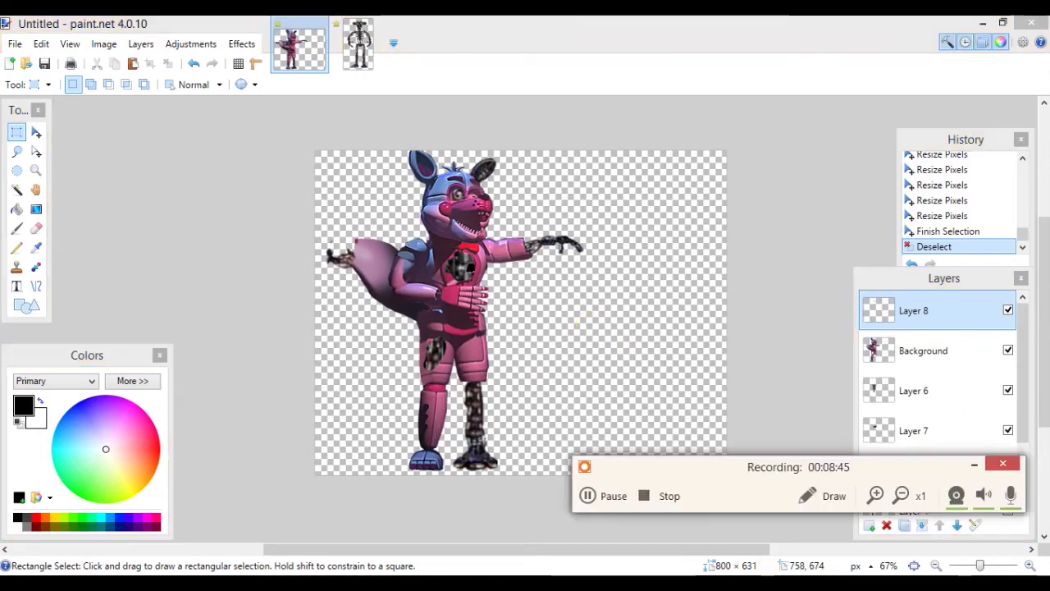
click(657, 496)
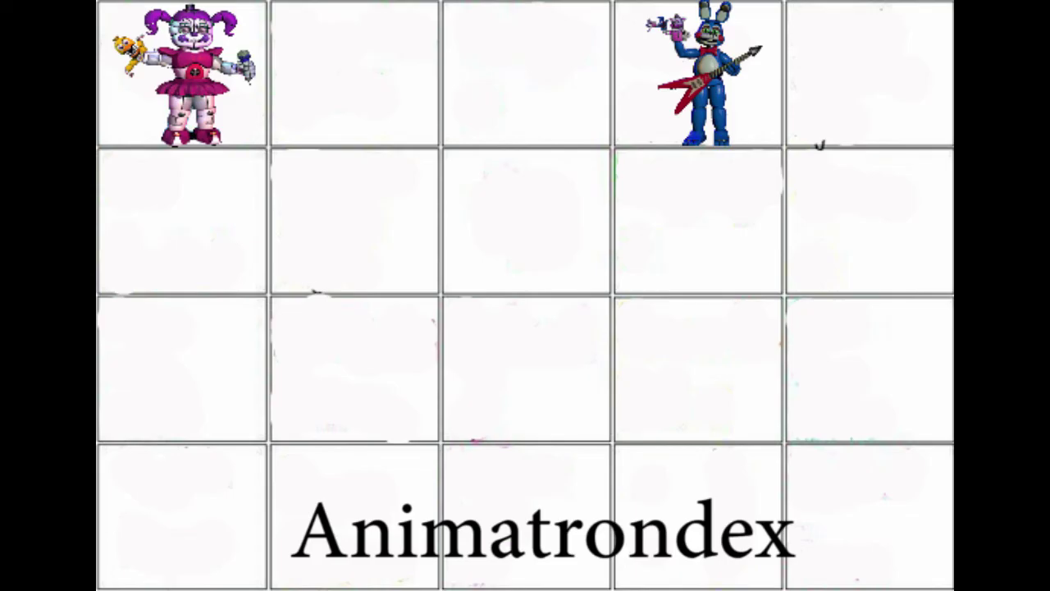